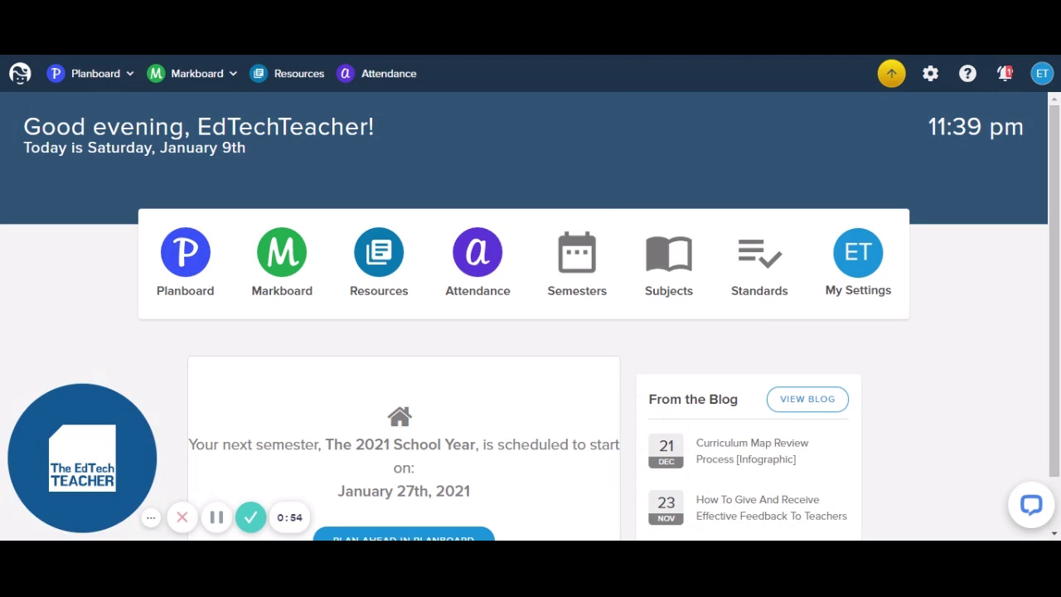
Step: Open the planner's day view and go to the Year 9 Science 9SCI1 lesson on Wednesday, January 27, 2021
left_click(97, 83)
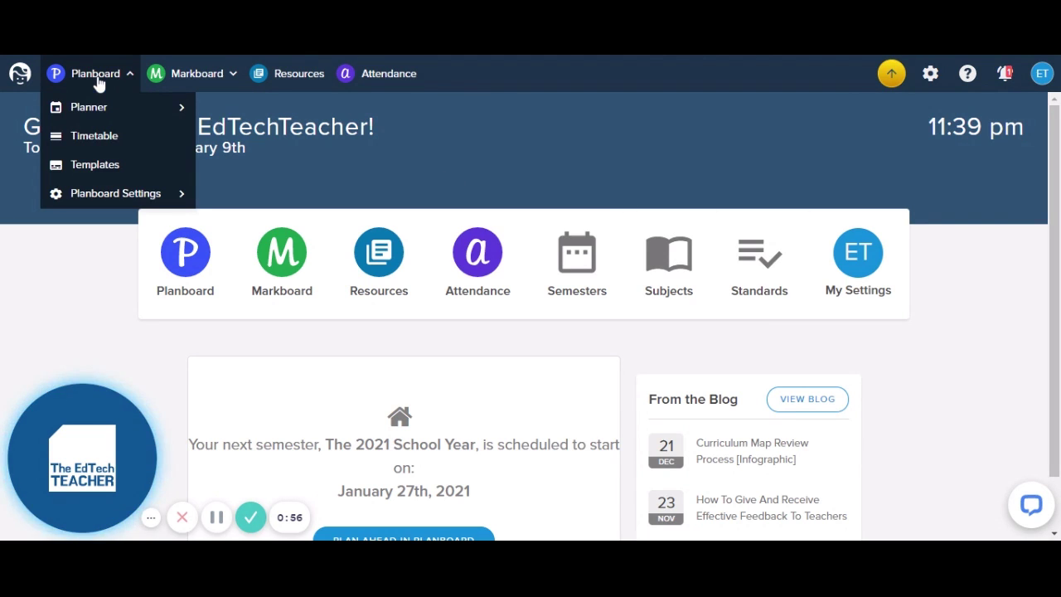
mouse_move(88, 106)
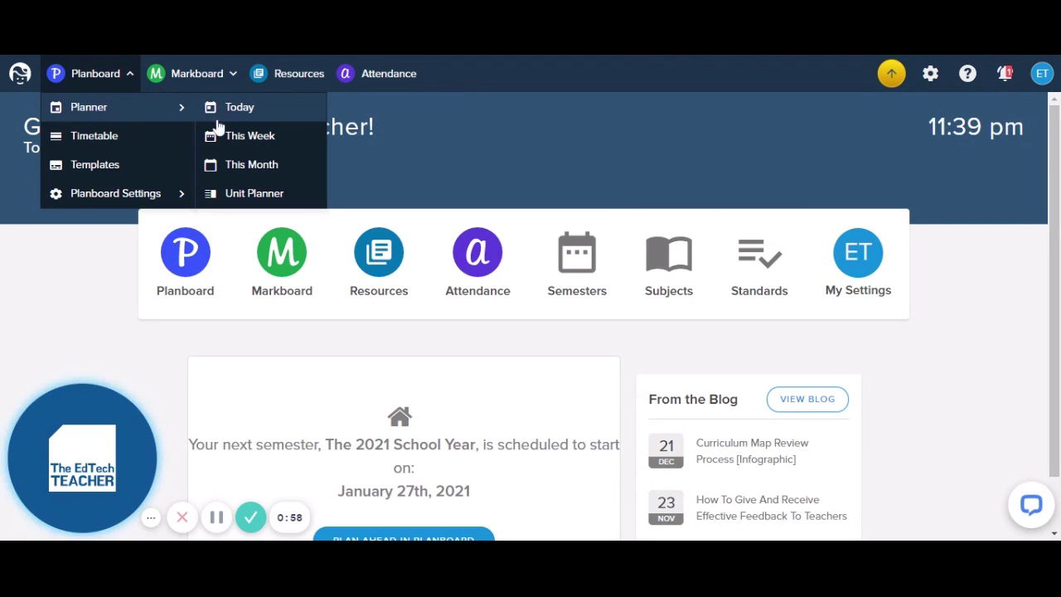
left_click(253, 116)
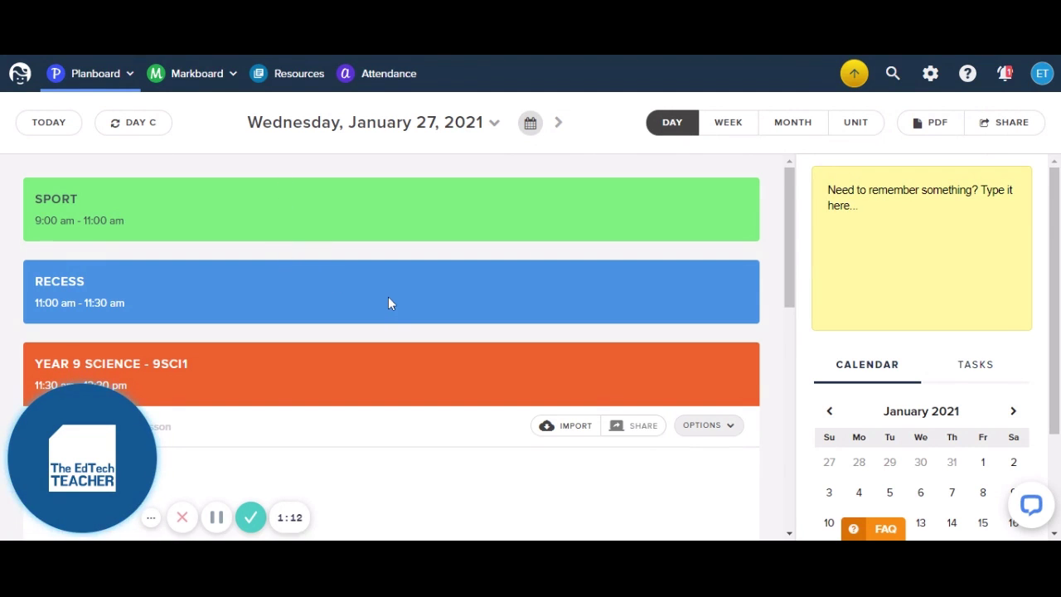
scroll(388, 299, "down", 2)
scroll(391, 303, "down", 1)
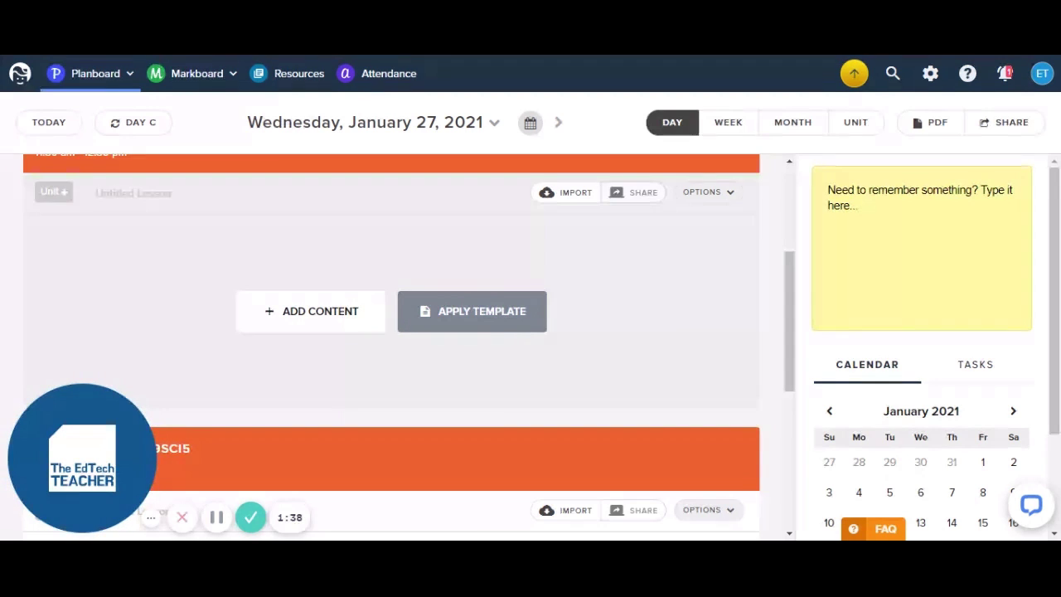
Step: Try to apply a template to the 9SCI1 lesson, and go to the page for adding templates
left_click(502, 319)
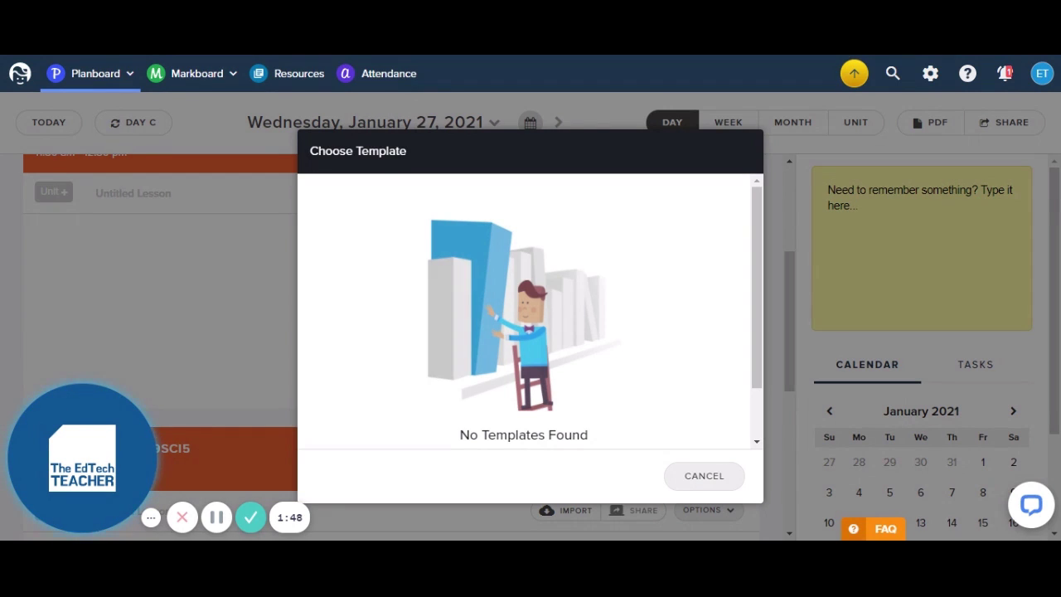
scroll(640, 364, "down", 1)
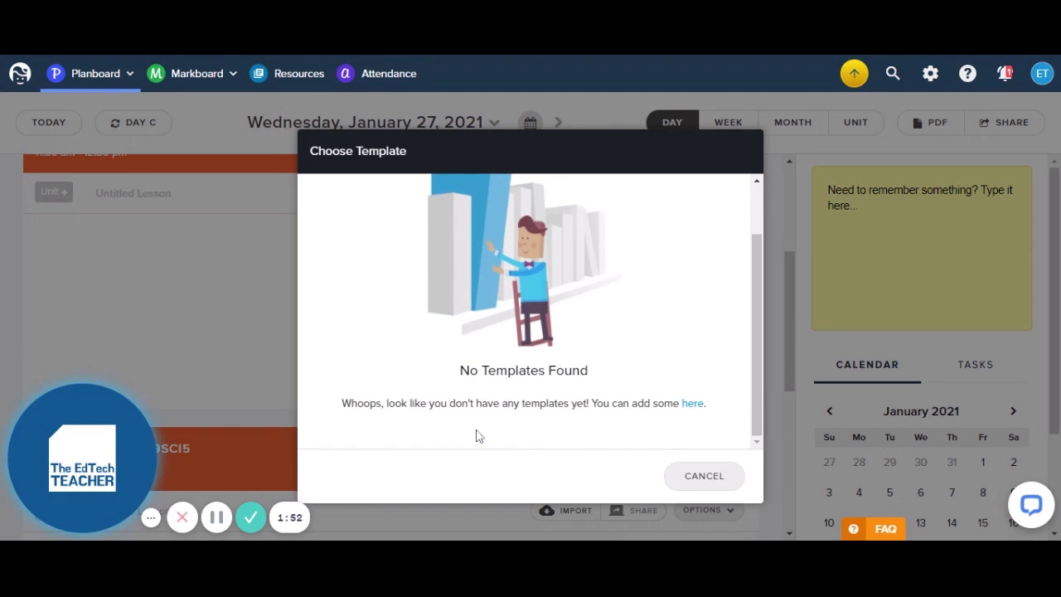
left_click(693, 406)
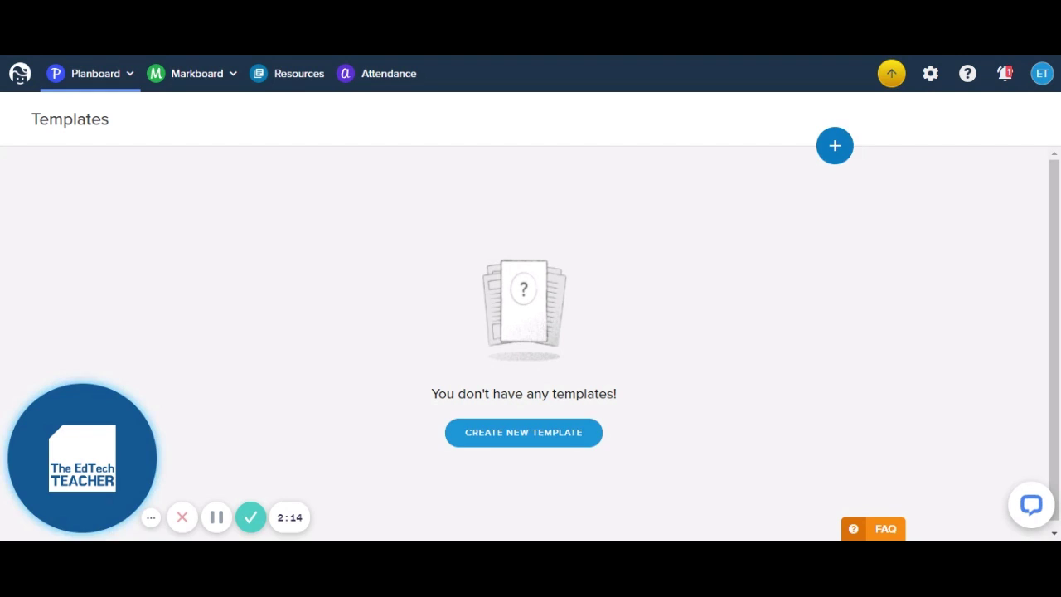
Step: Create a new template and name it "Lesson Plan #1"
left_click(835, 161)
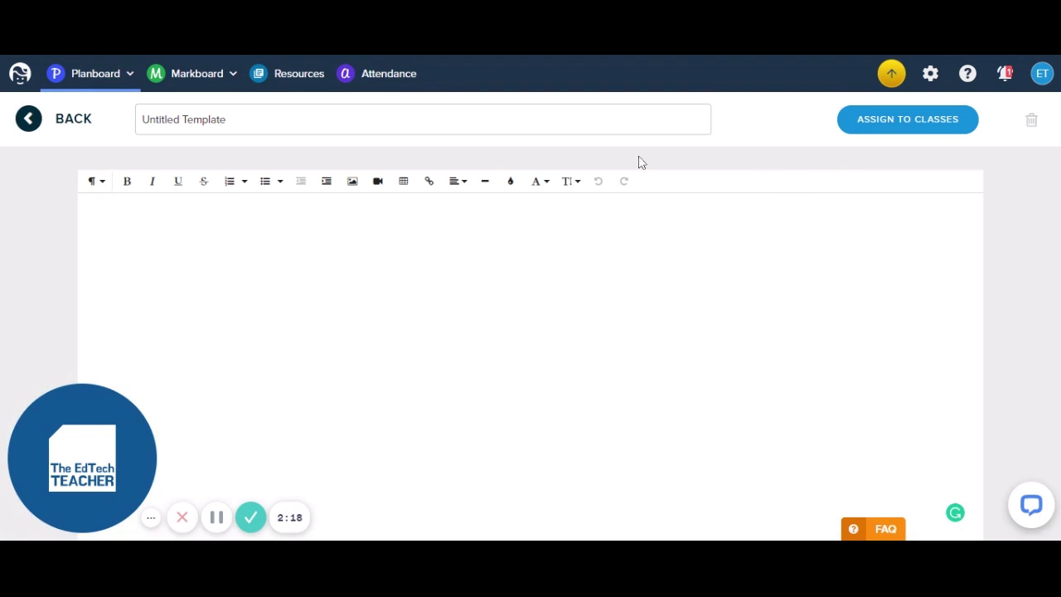
left_click_drag(227, 119, 141, 119)
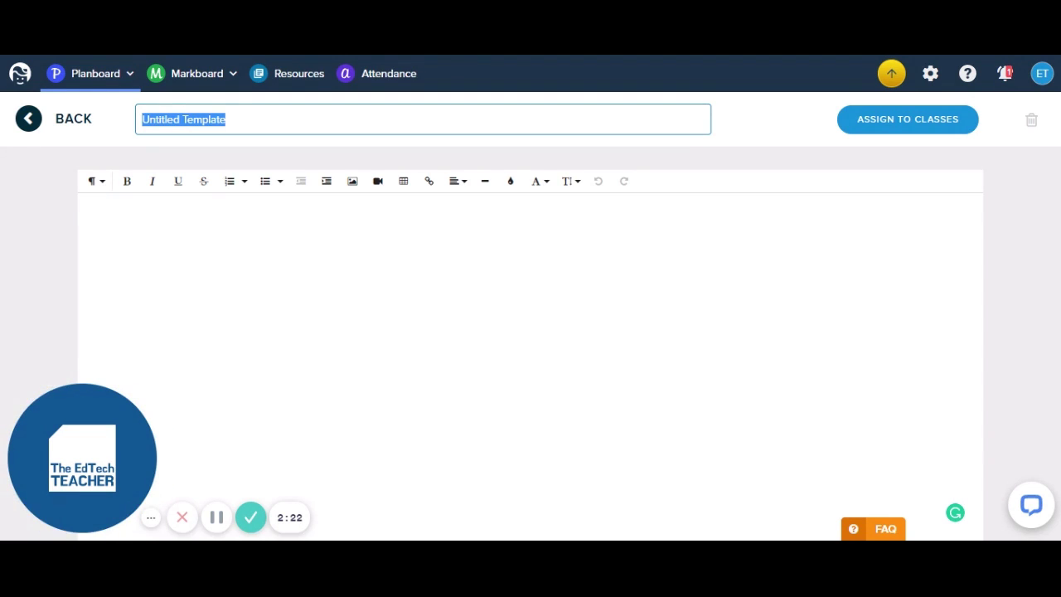
type("Lesson Pl")
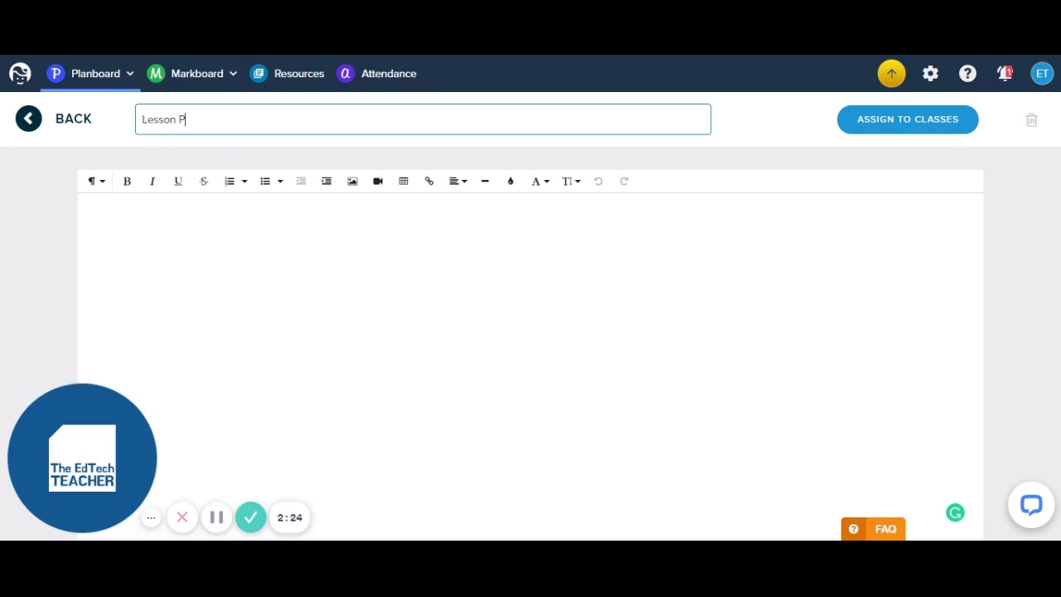
type("an #1")
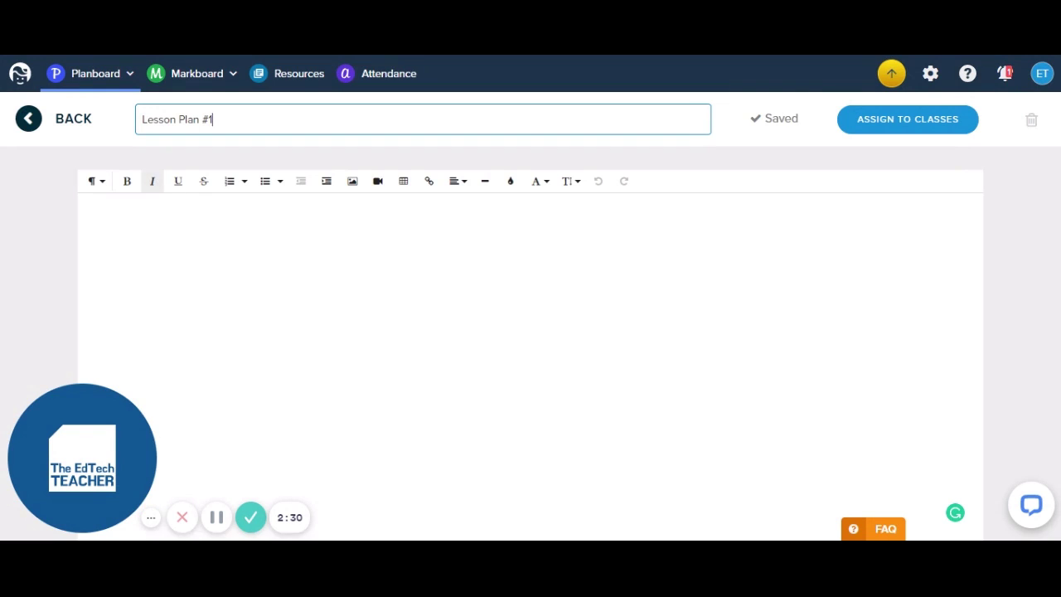
Step: Add the bold heading "Lesson Title:" at the start of the template body and start a new line below it
left_click(94, 216)
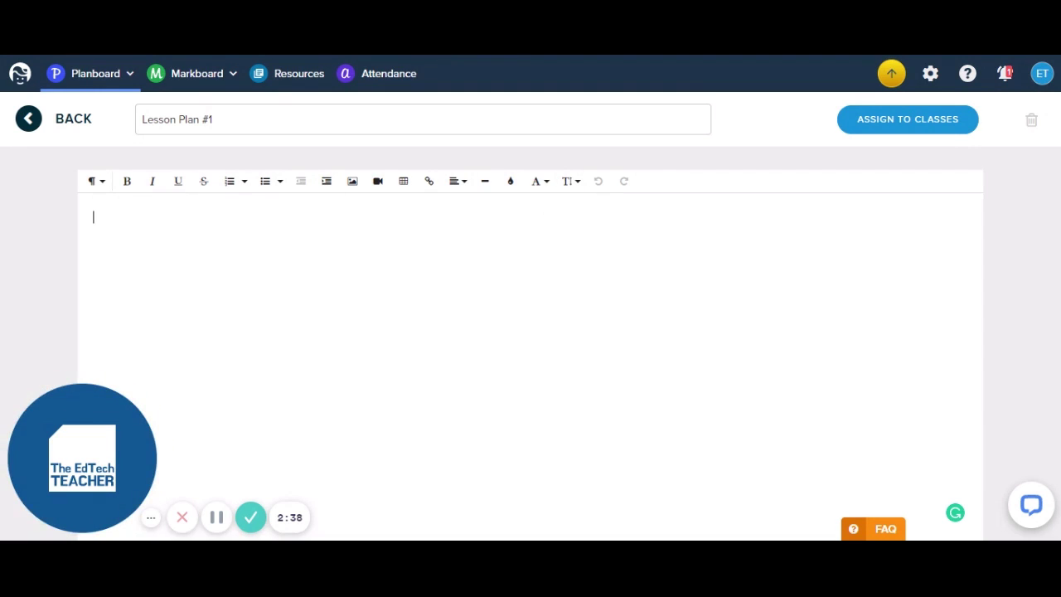
left_click(127, 181)
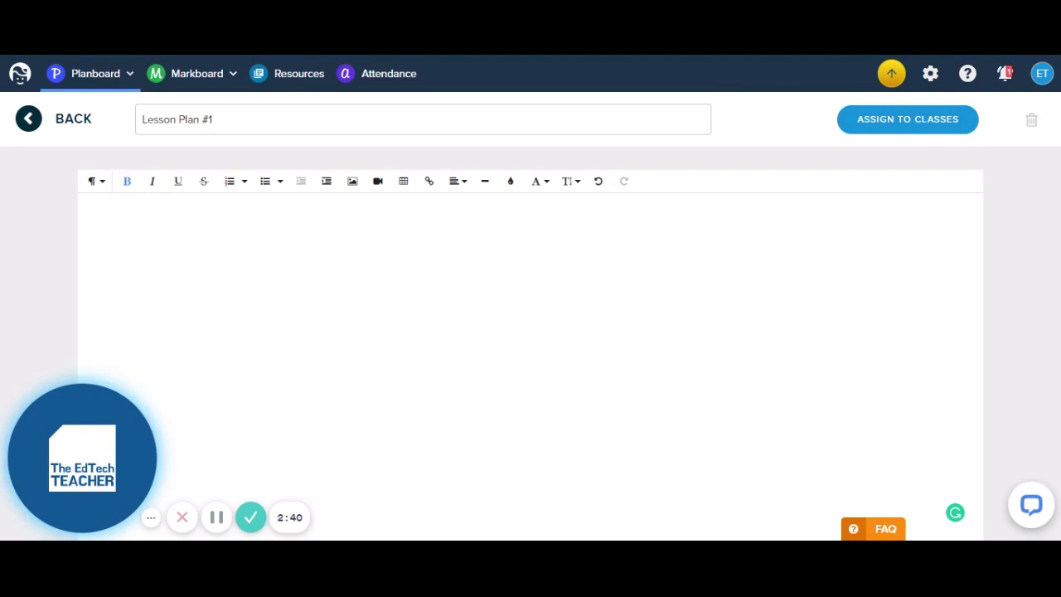
type("Lesson")
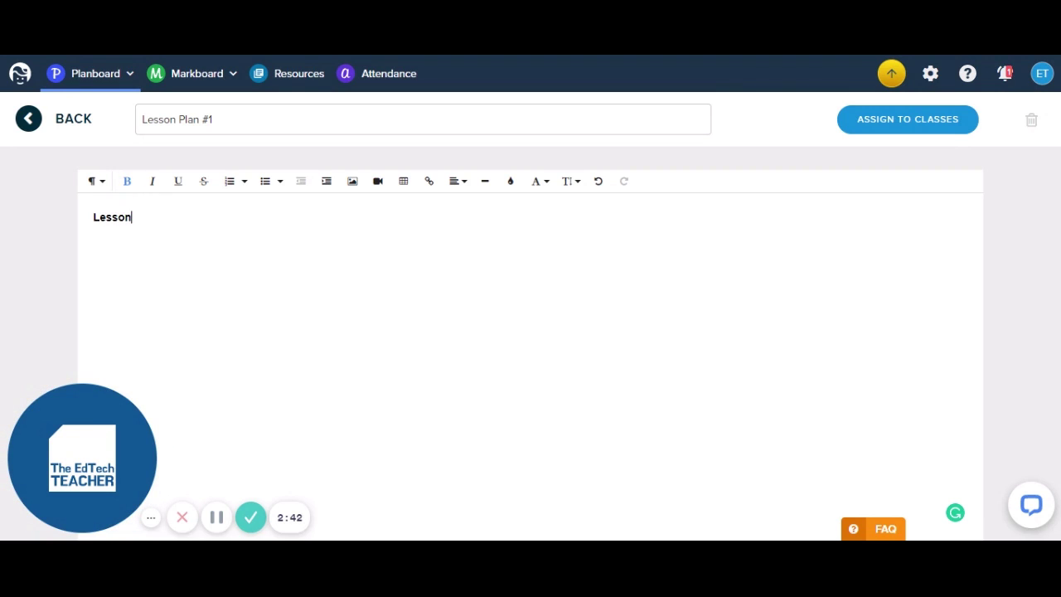
type(" Title:")
key("ctrl+b")
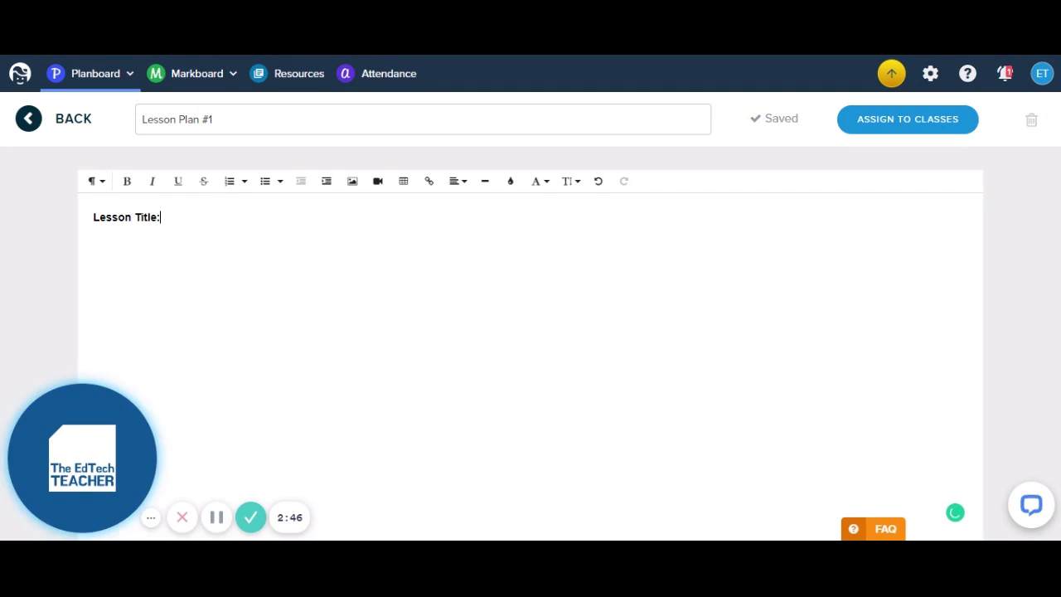
key("Return")
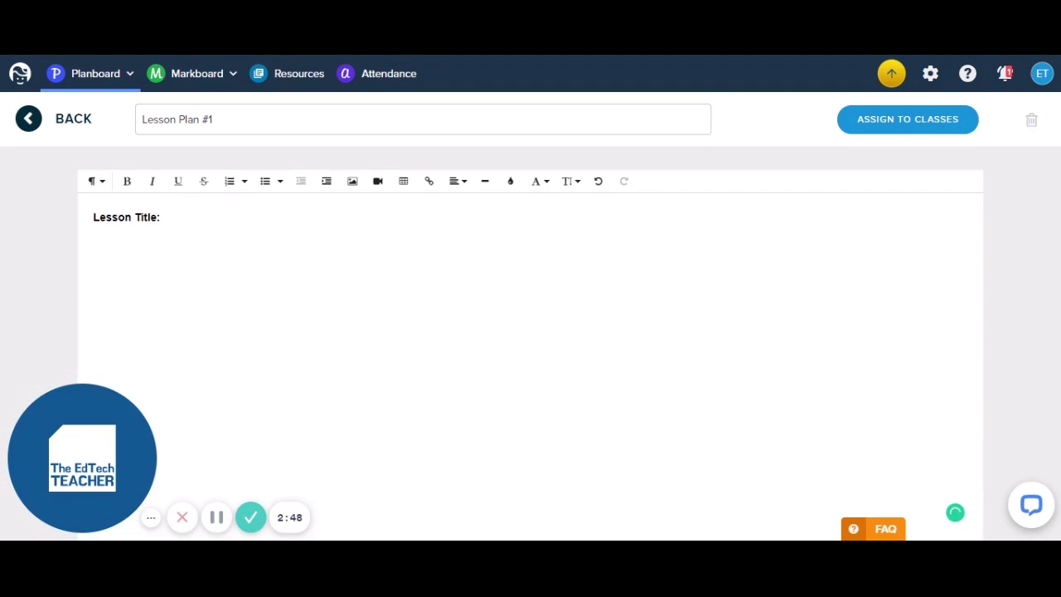
Step: Insert a one-row, three-column table under the Lesson Title heading, with the cells labelled "Room:", "Resource:" and "Links:"
left_click(399, 186)
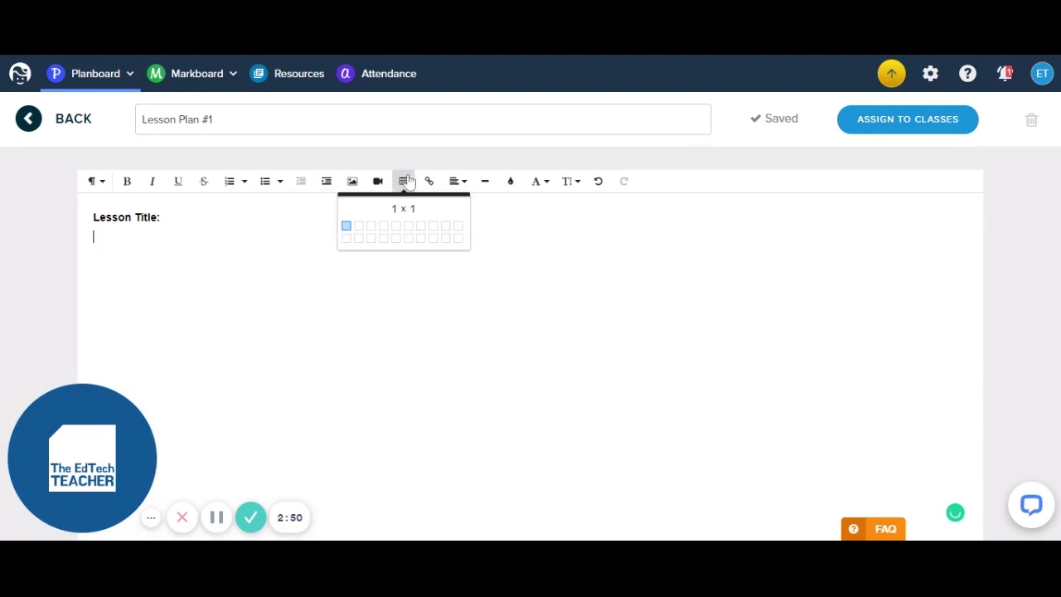
left_click(371, 226)
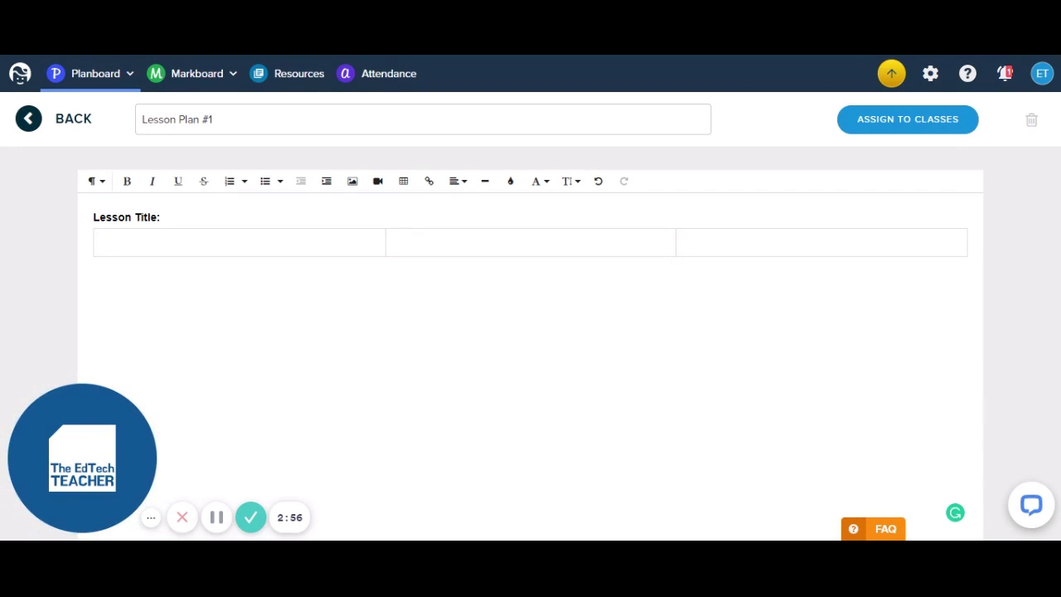
type("Room:")
key("Tab")
type("Resource:")
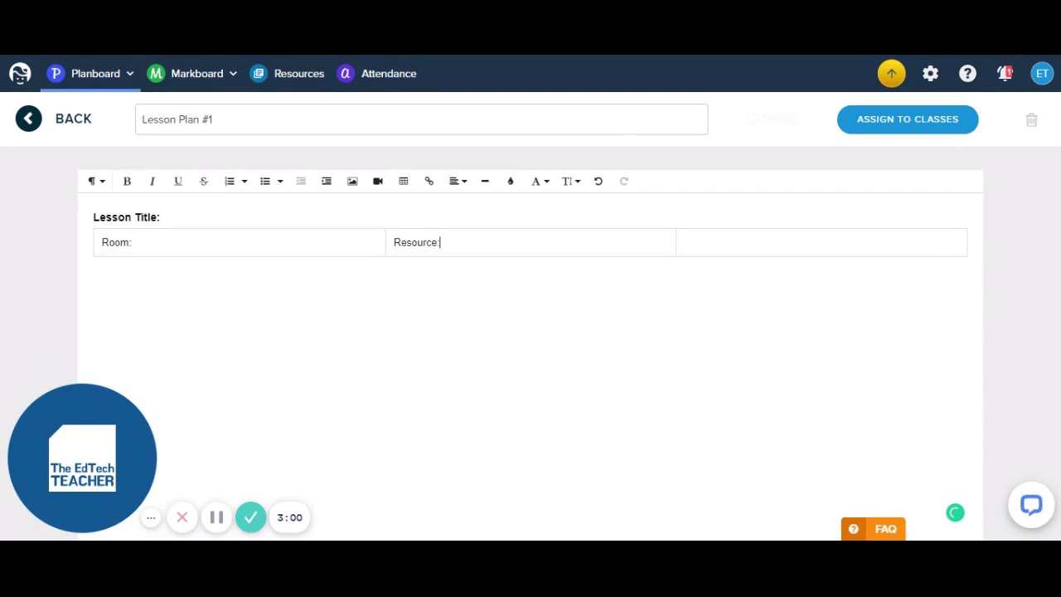
key("Tab")
type("Links:")
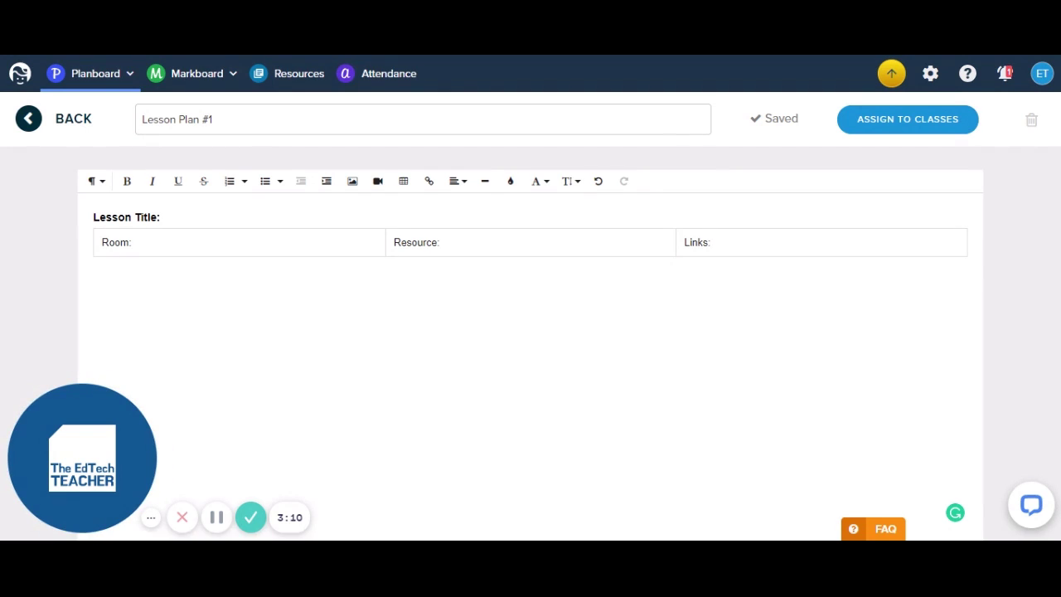
Step: Change the label in the table's middle cell to "Resource/s:"
left_click(438, 242)
key("BackSpace")
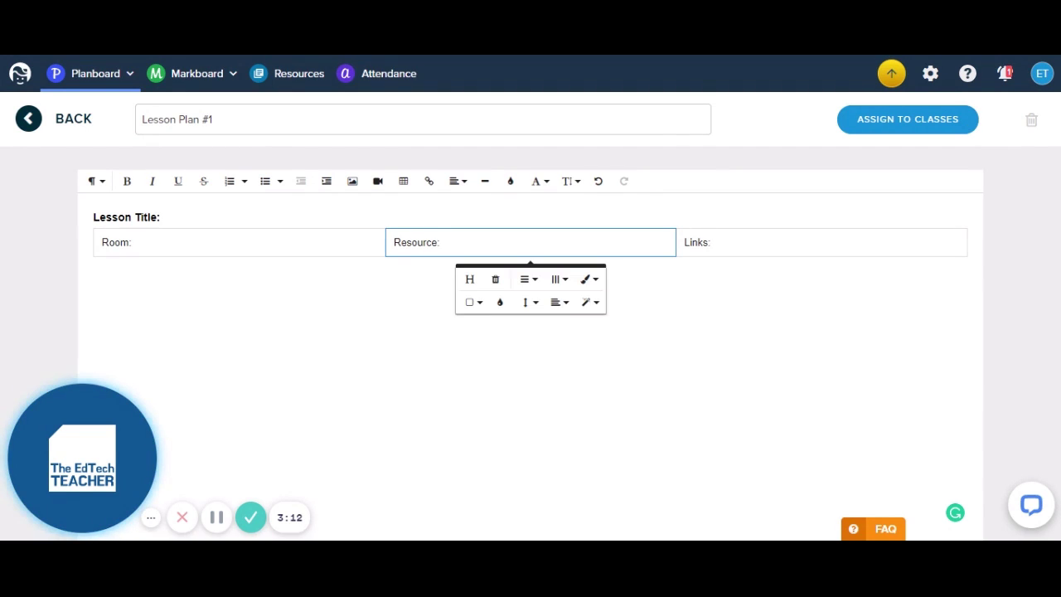
type("/s:")
left_click(821, 242)
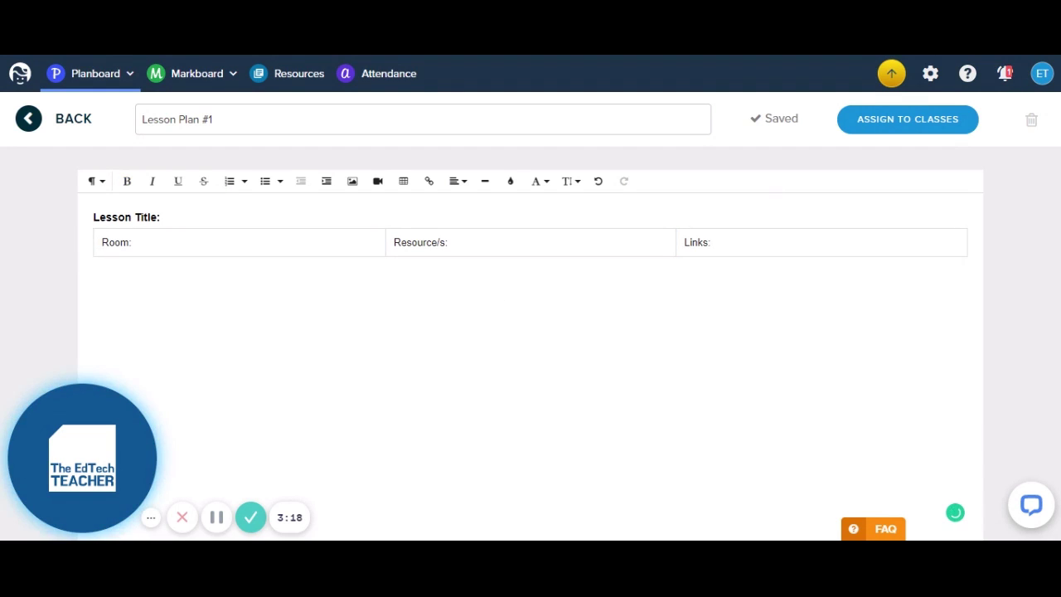
Step: Add the bold heading "Lesson Outline:" below the three-column table
left_click(95, 279)
left_click(127, 182)
type("Lesson Outline:")
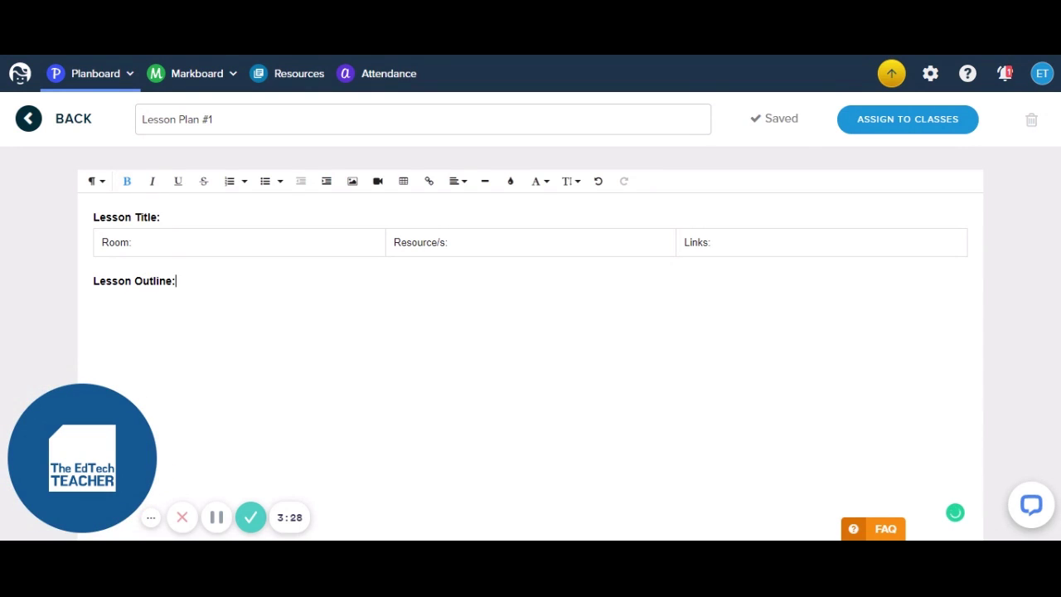
left_click(405, 181)
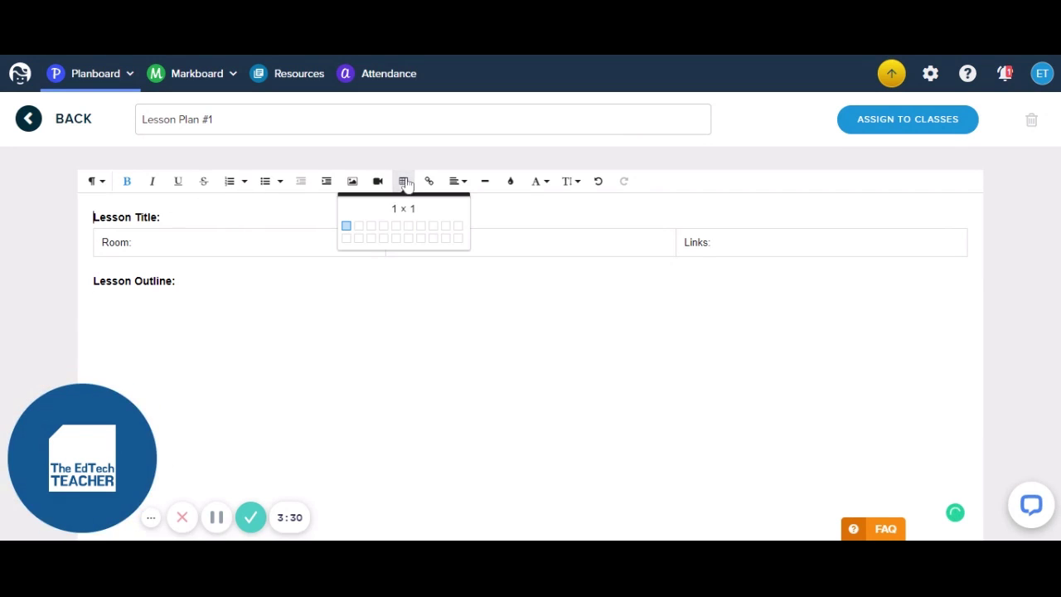
left_click(346, 226)
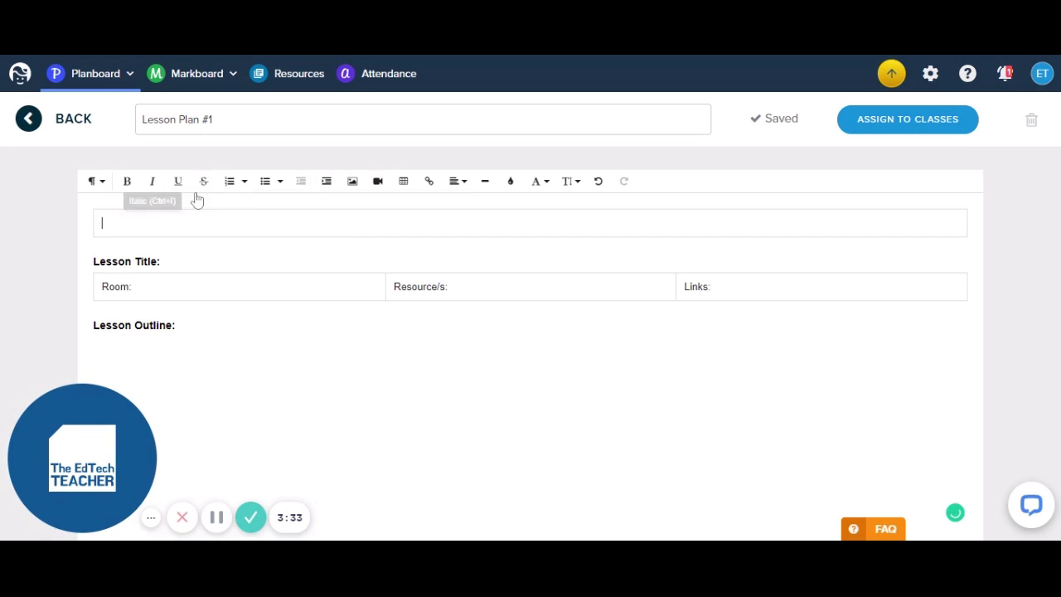
left_click(597, 183)
Step: Insert a single-cell table under the Lesson Outline heading
key("ctrl+End")
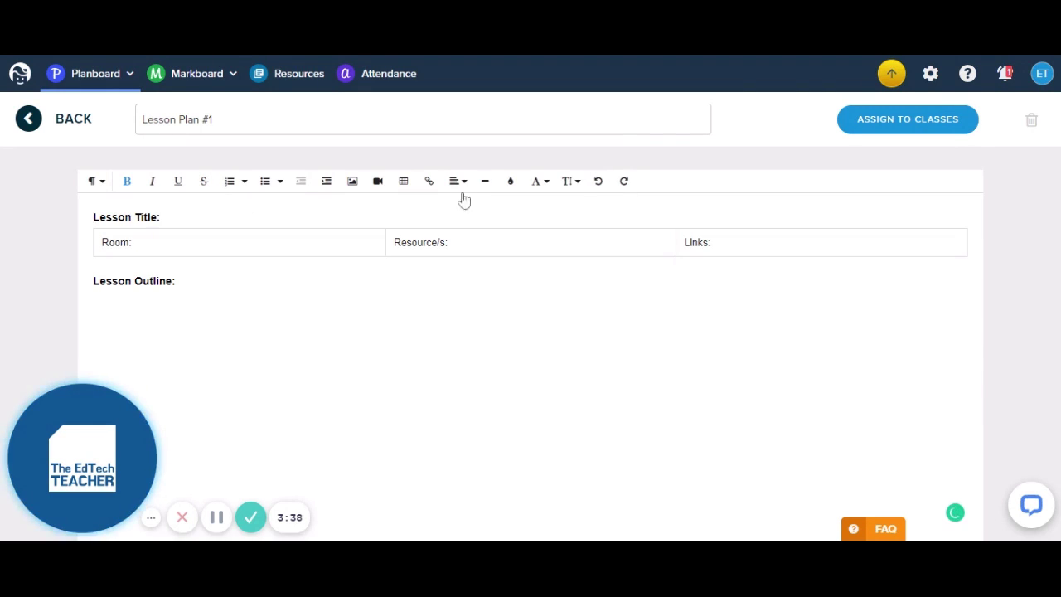
left_click(405, 183)
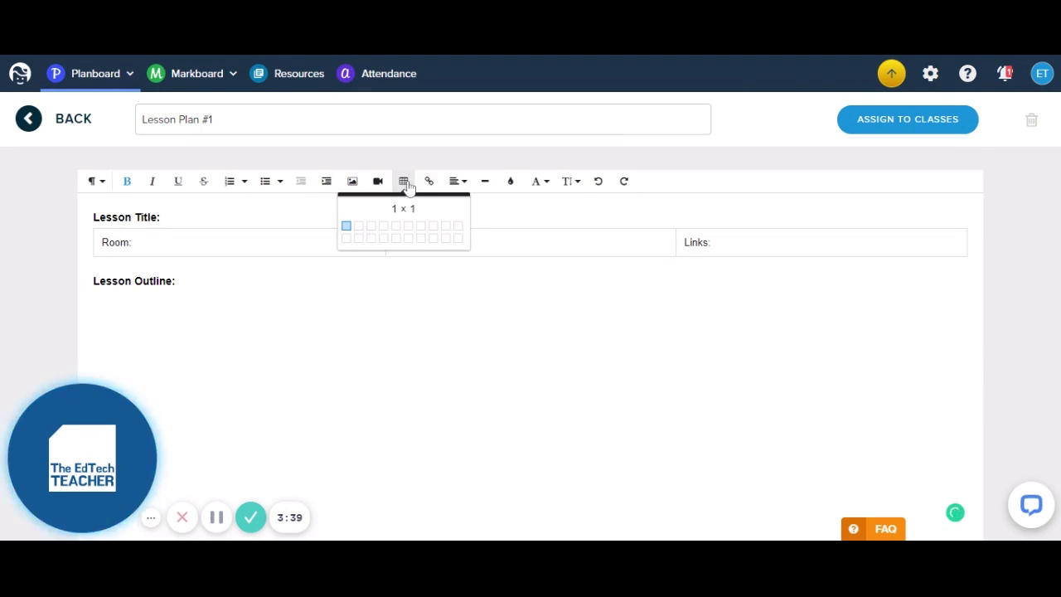
left_click(346, 226)
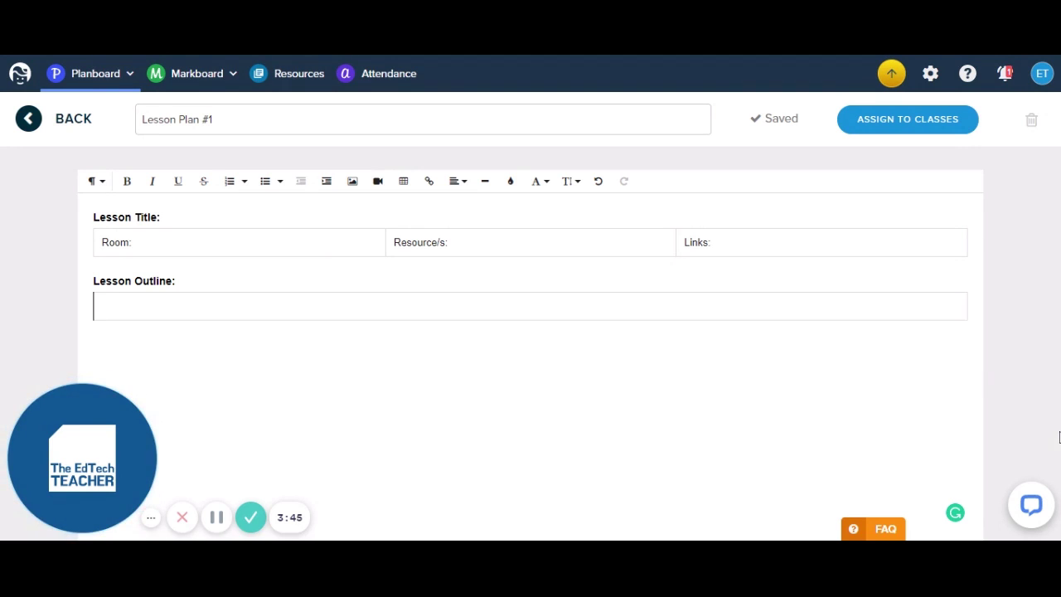
Step: Add the bold heading "Notes:" below the Lesson Outline table and insert a single-cell table under it
left_click(94, 344)
type("Notes:")
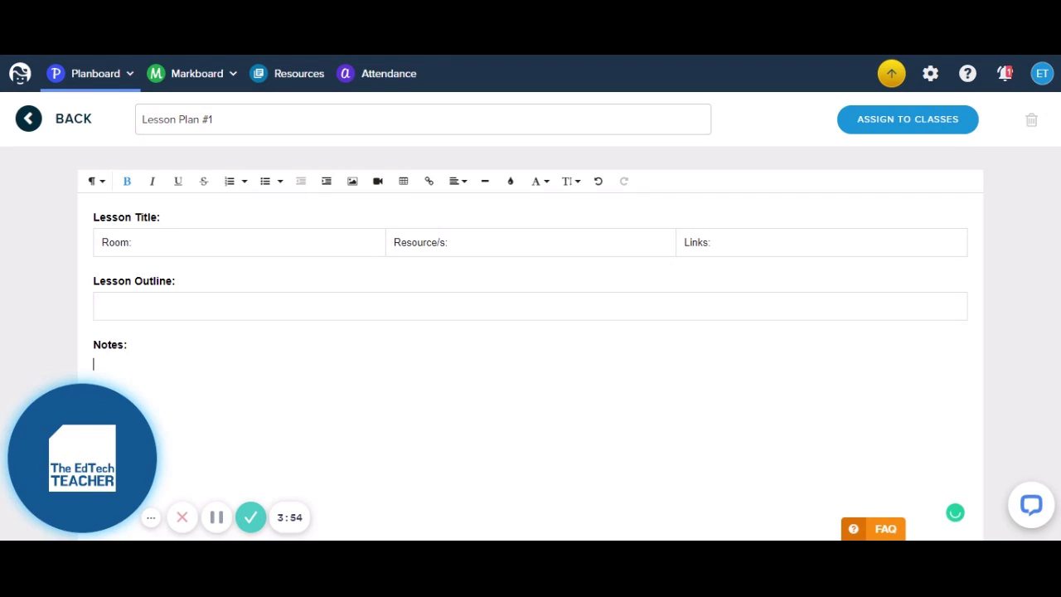
left_click(404, 180)
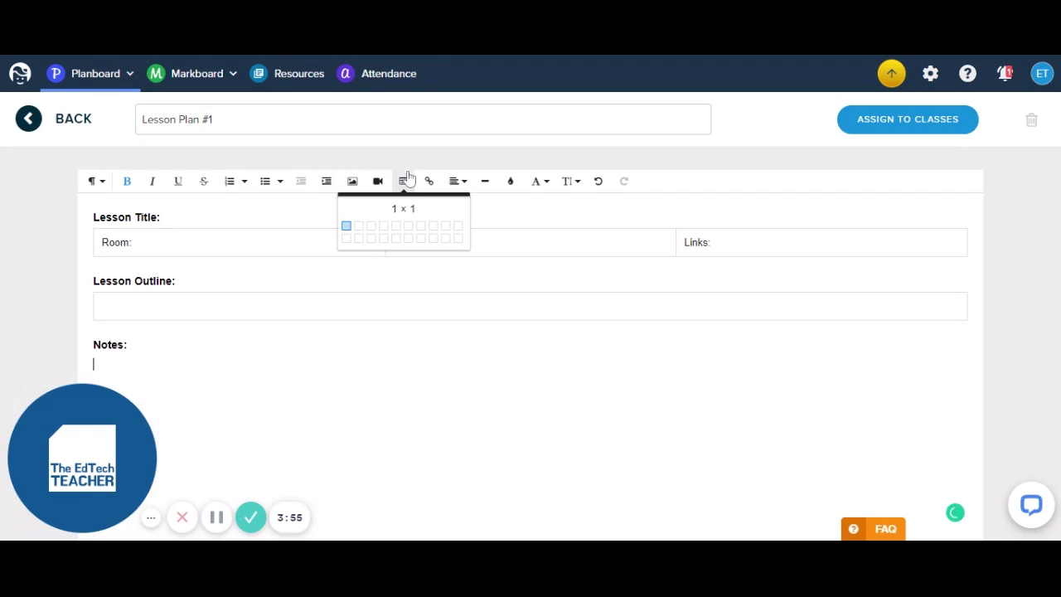
left_click(347, 225)
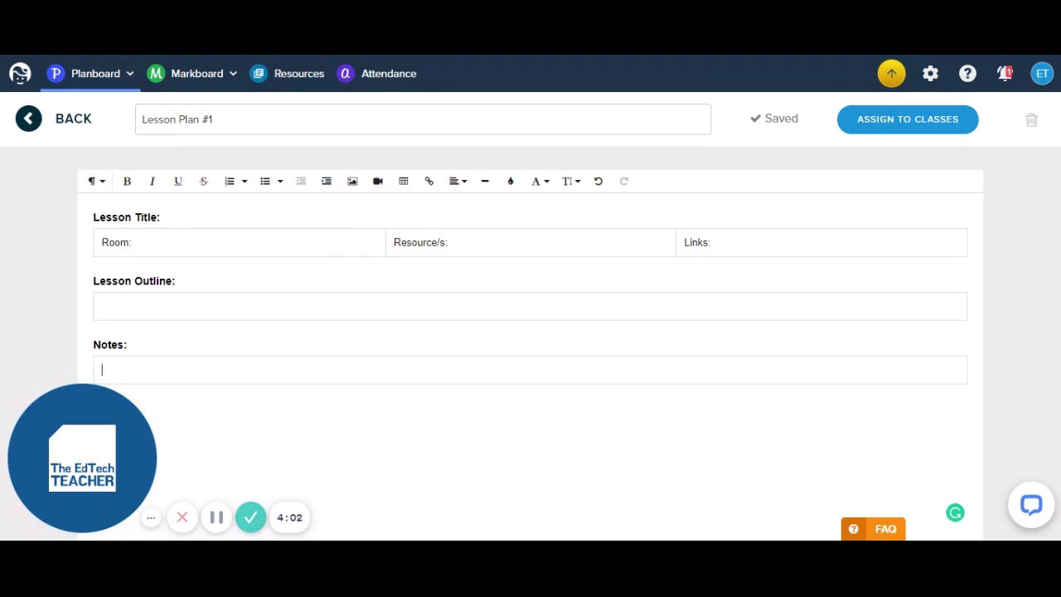
Step: Assign the template to the Year 7 History class in The 2021 School Year and return to the template list
left_click(911, 126)
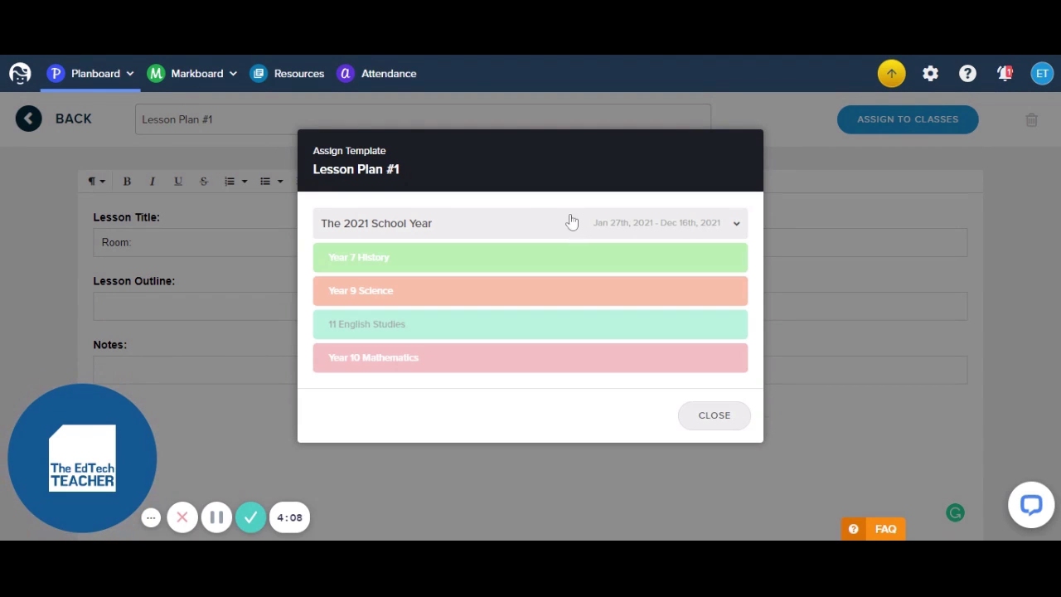
left_click(414, 258)
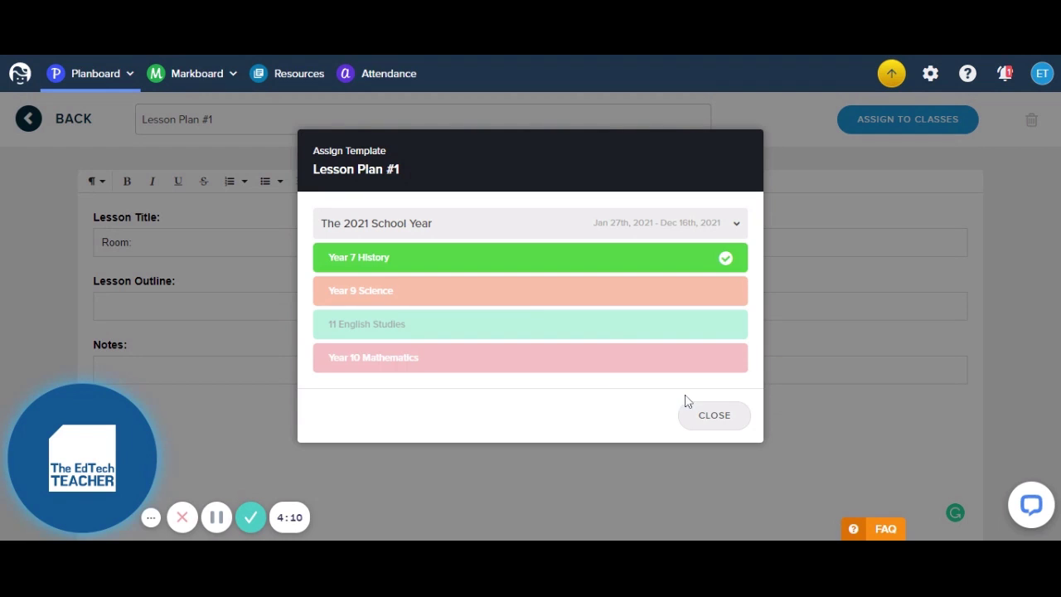
left_click(720, 414)
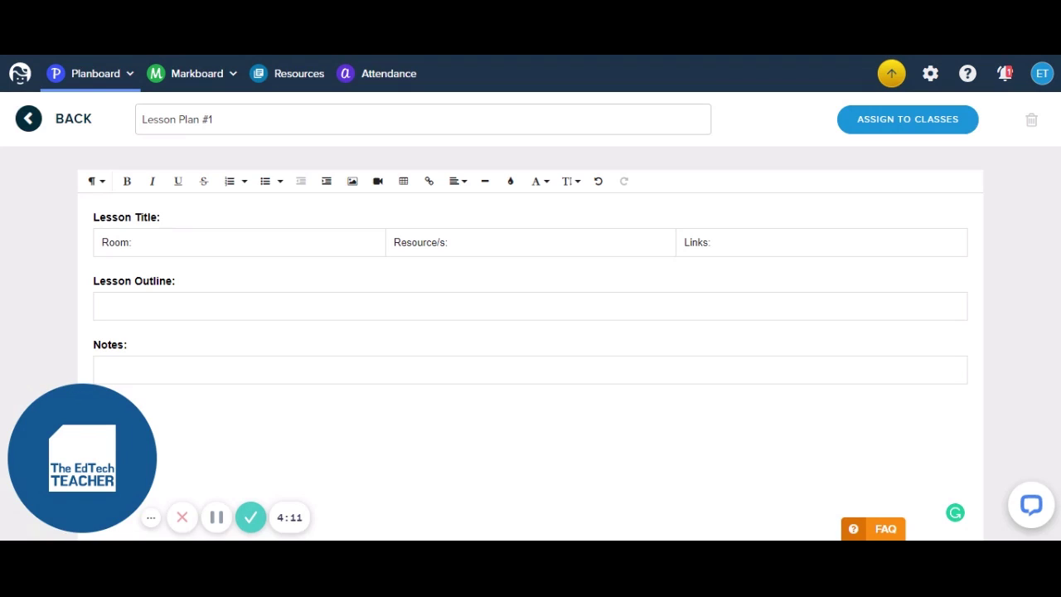
left_click(31, 122)
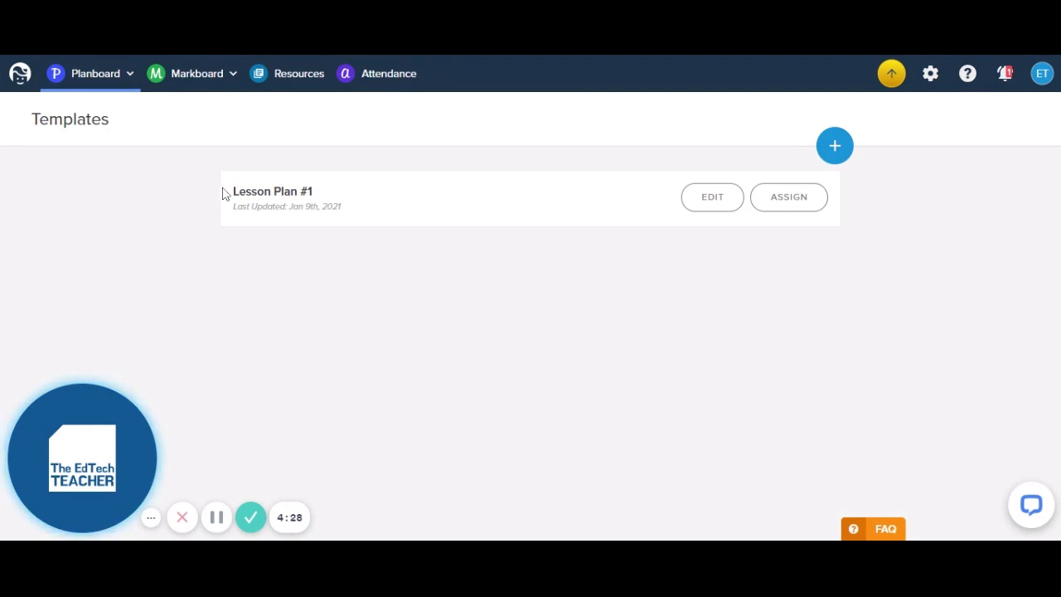
Step: Open the Planboard planner in the day view for today
left_click(120, 82)
mouse_move(113, 109)
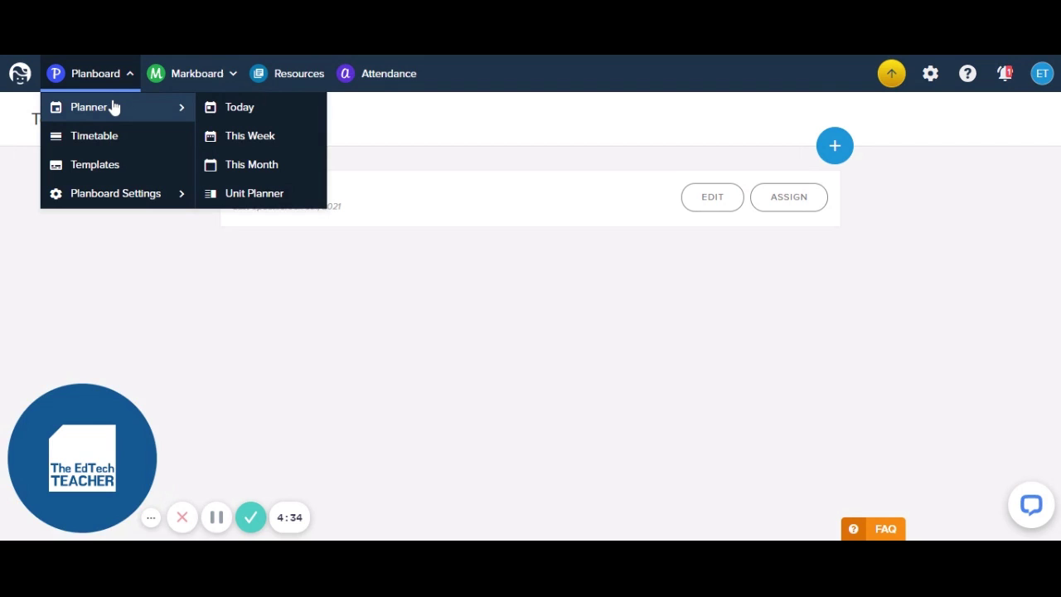
left_click(239, 109)
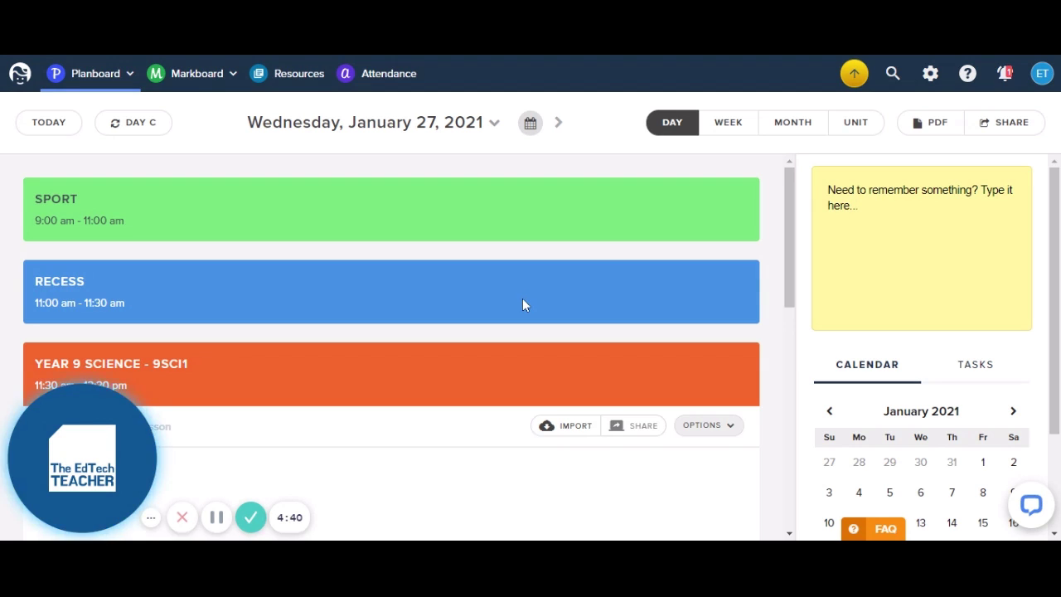
Step: Apply the Lesson Plan #1 template to the empty Year 9 Science - 9SCI1 lesson on January 27, 2021
scroll(523, 303, "down", 3)
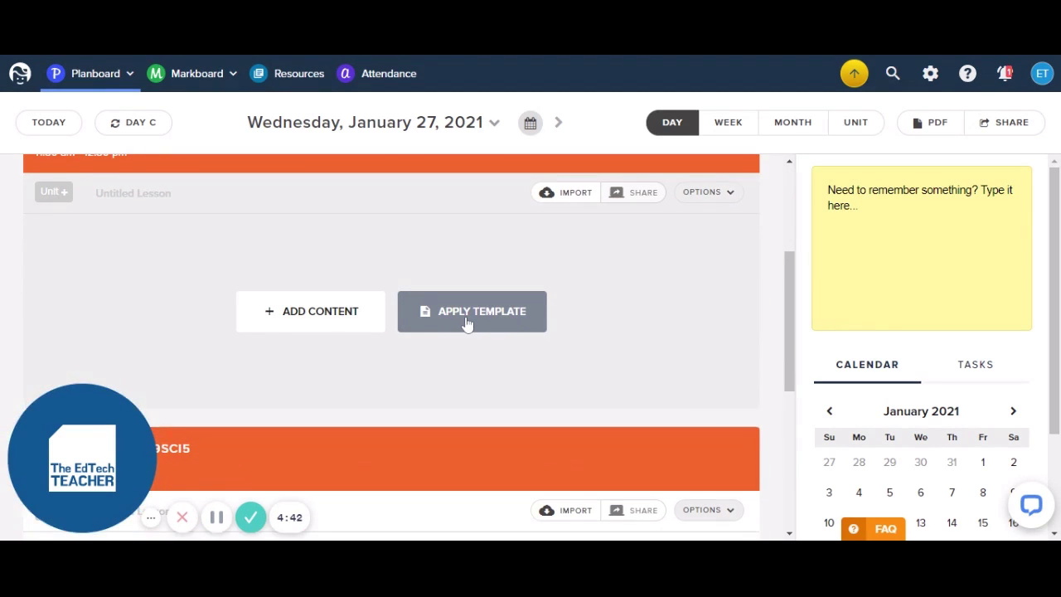
left_click(467, 323)
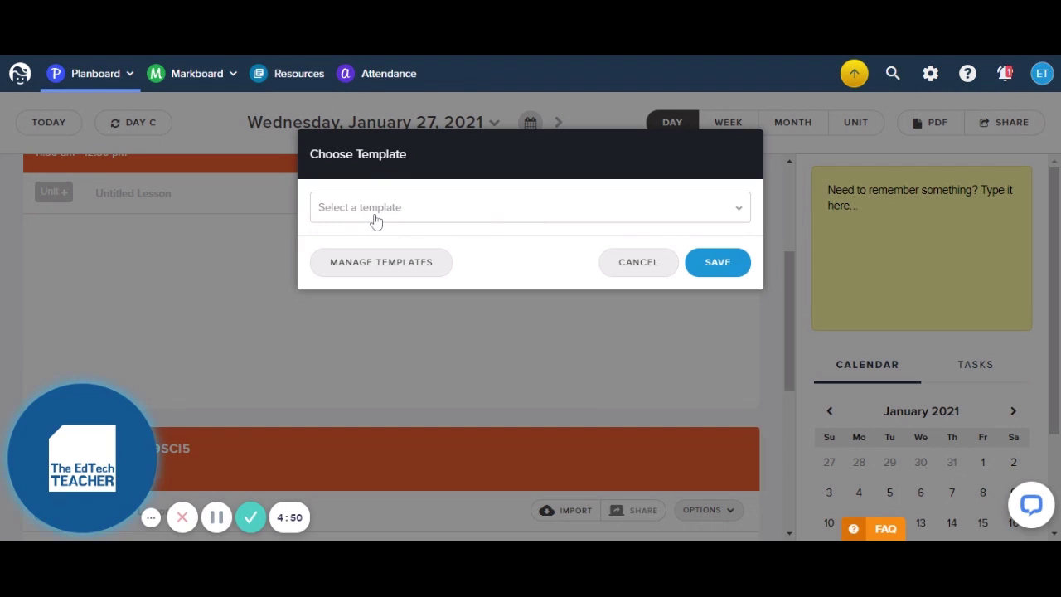
left_click(436, 217)
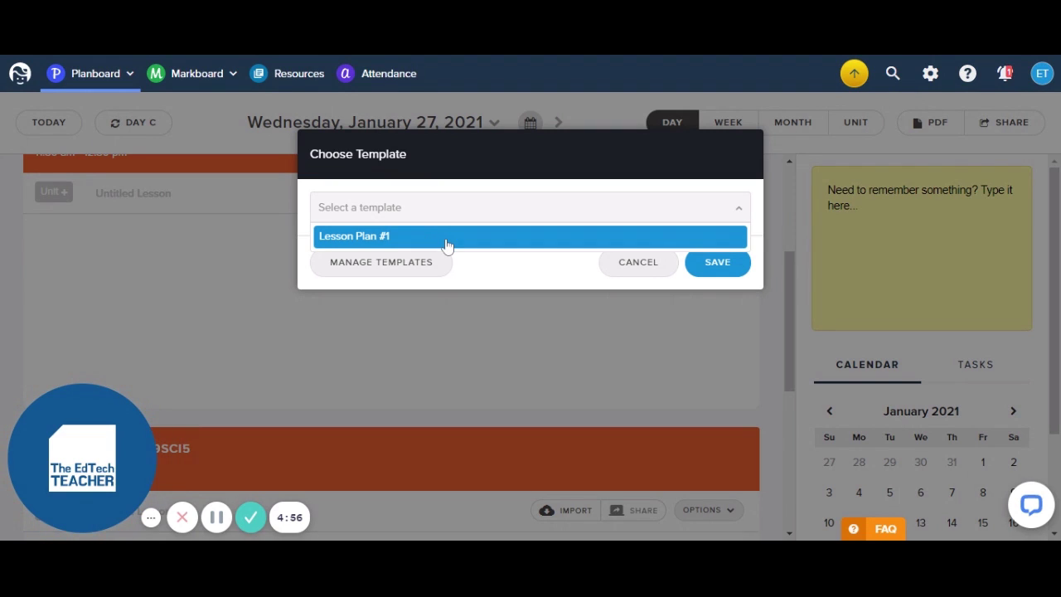
left_click(445, 242)
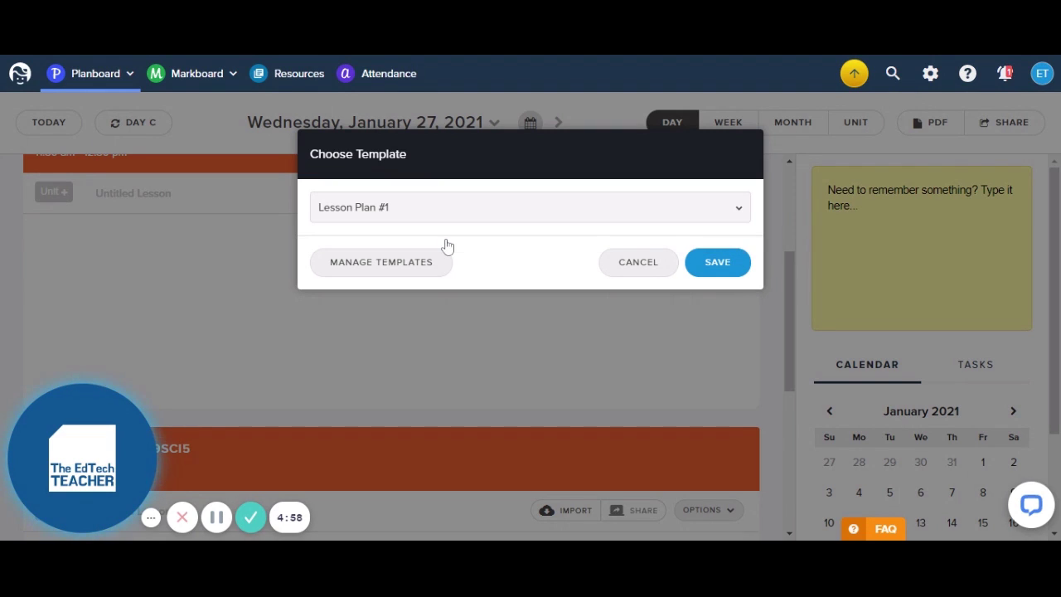
left_click(712, 264)
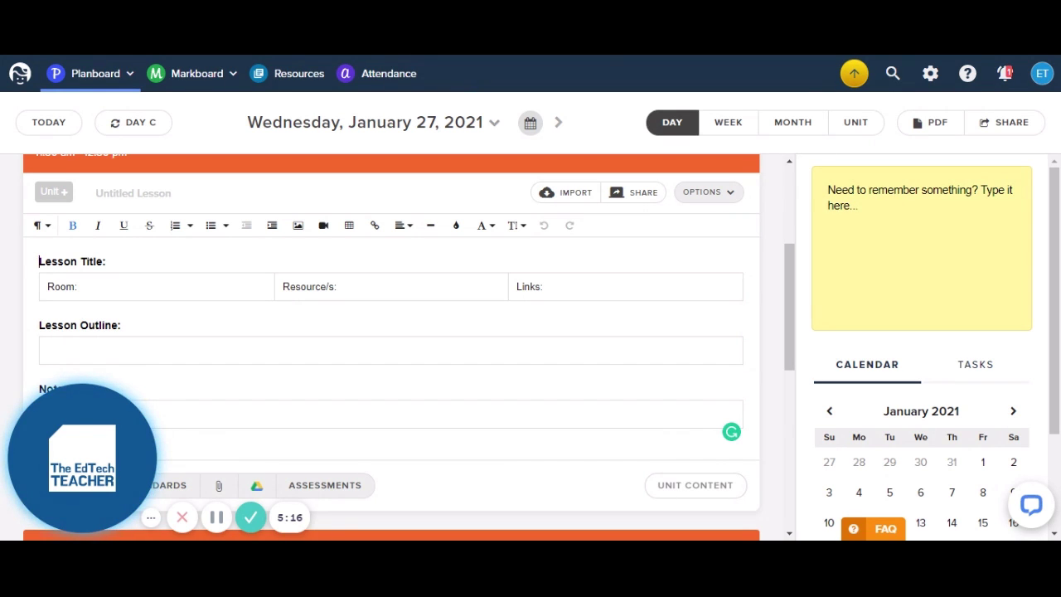
Step: Open the template chooser from the Year 9 Science - 9SCI1 lesson's options and go on to manage the templates
scroll(390, 348, "down", 1)
scroll(389, 348, "up", 3)
scroll(543, 308, "down", 1)
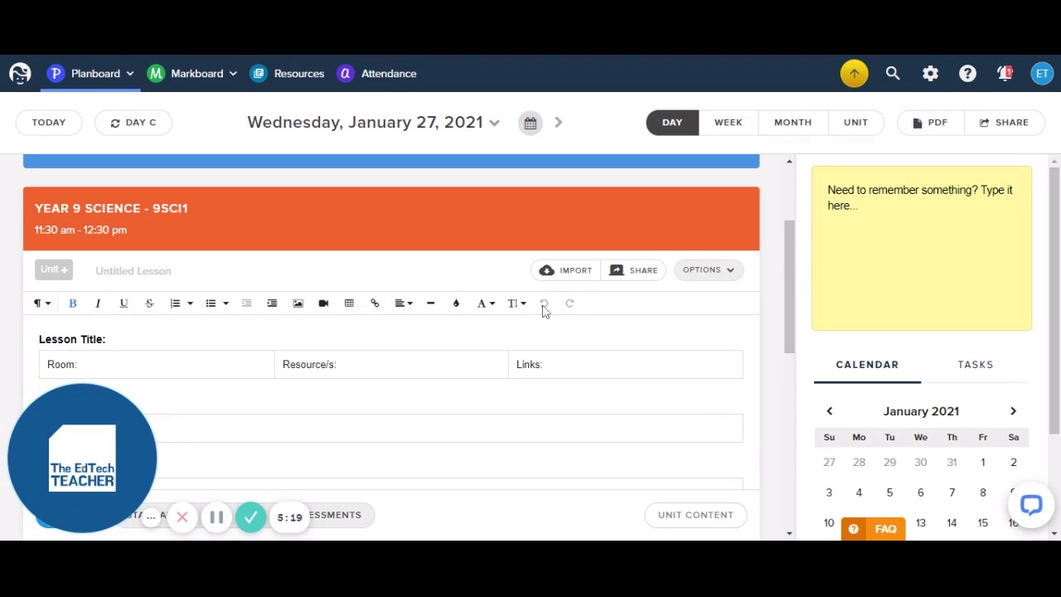
left_click(706, 278)
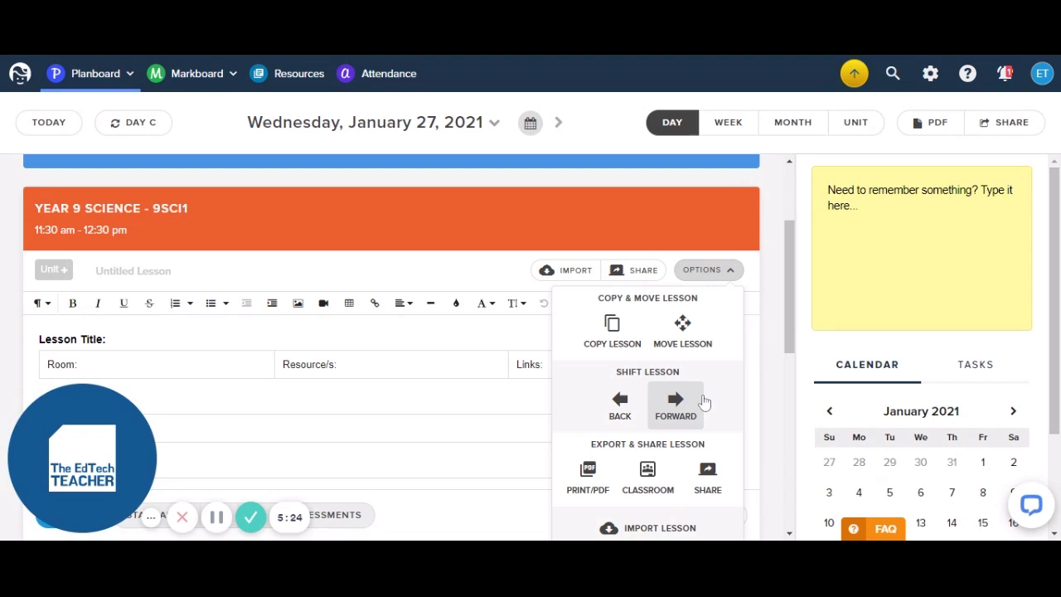
scroll(705, 402, "down", 1)
scroll(705, 402, "down", 1)
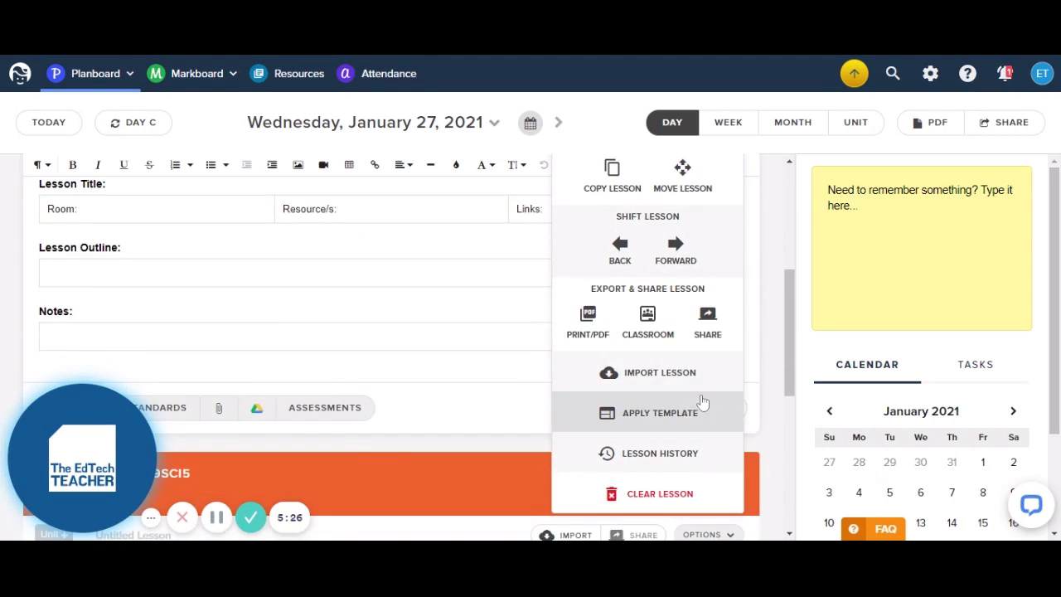
left_click(655, 411)
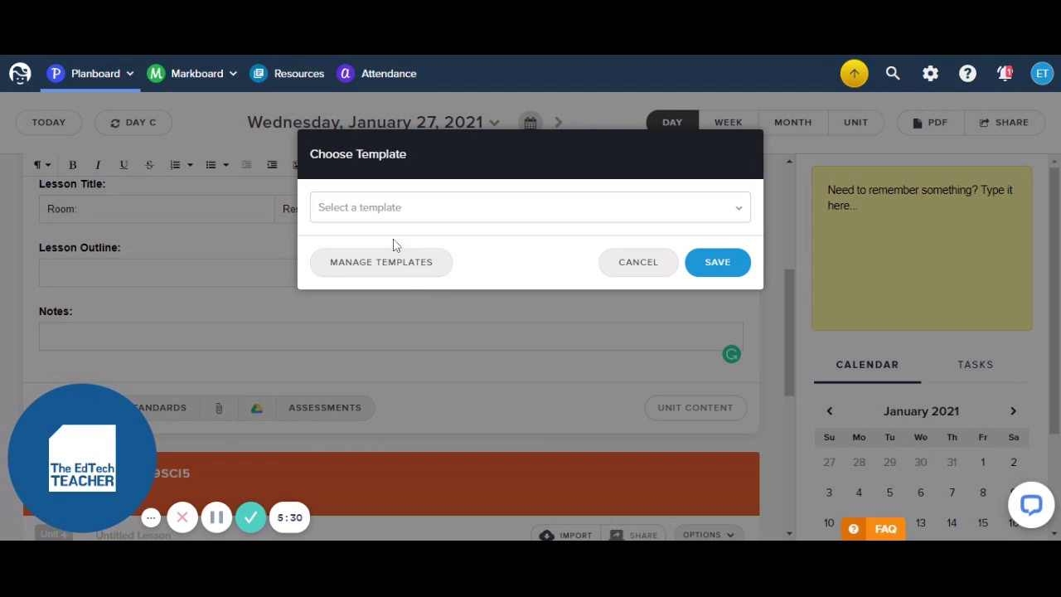
left_click(395, 265)
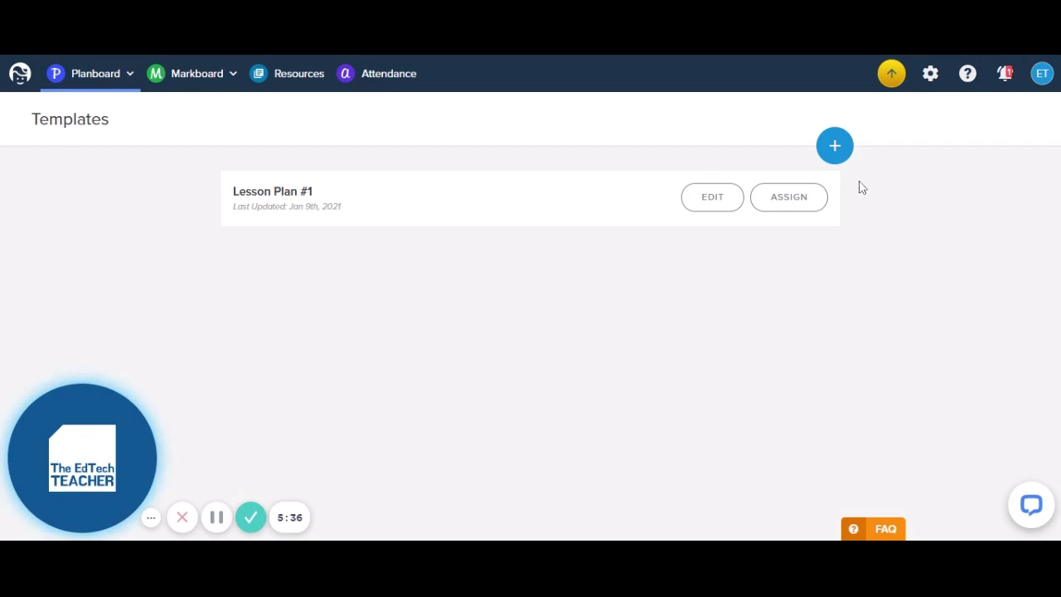
Step: Create a new template named BBC
left_click(835, 147)
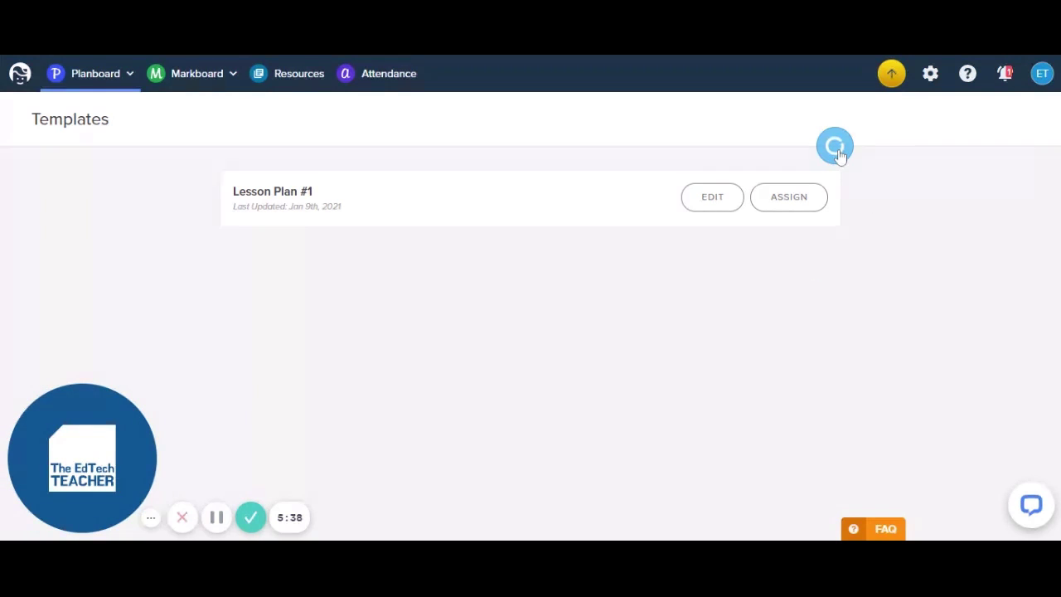
triple_click(203, 119)
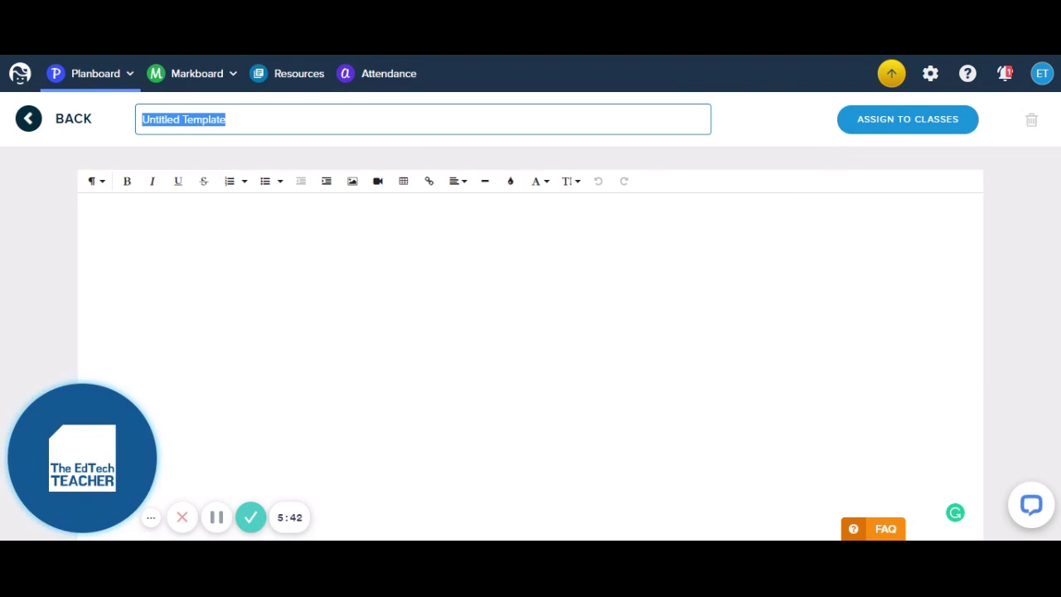
type("BBC")
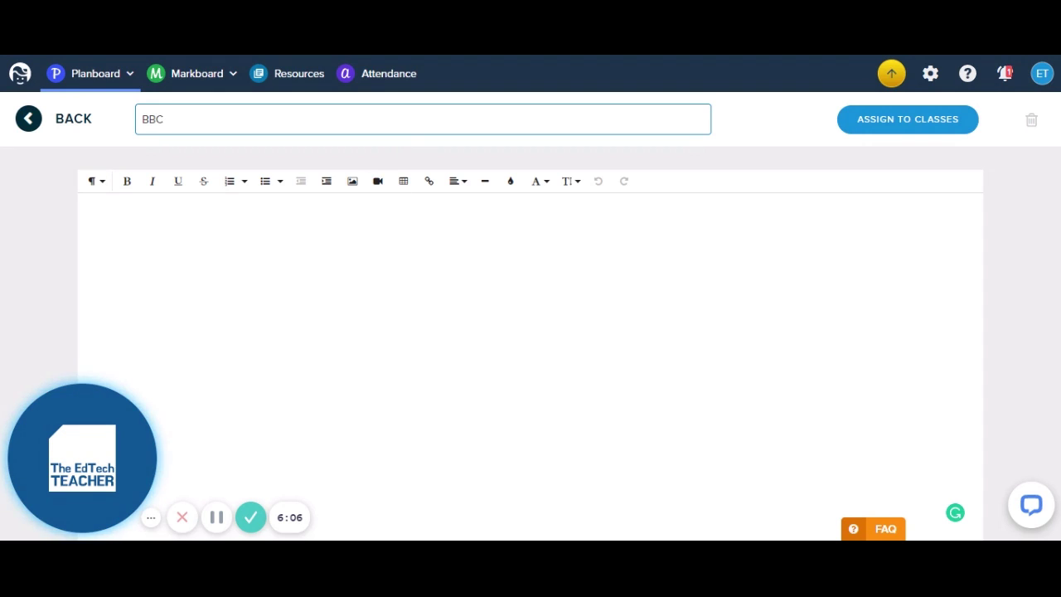
Step: Insert a table with three rows and two columns in the body of the BBC template
left_click(94, 217)
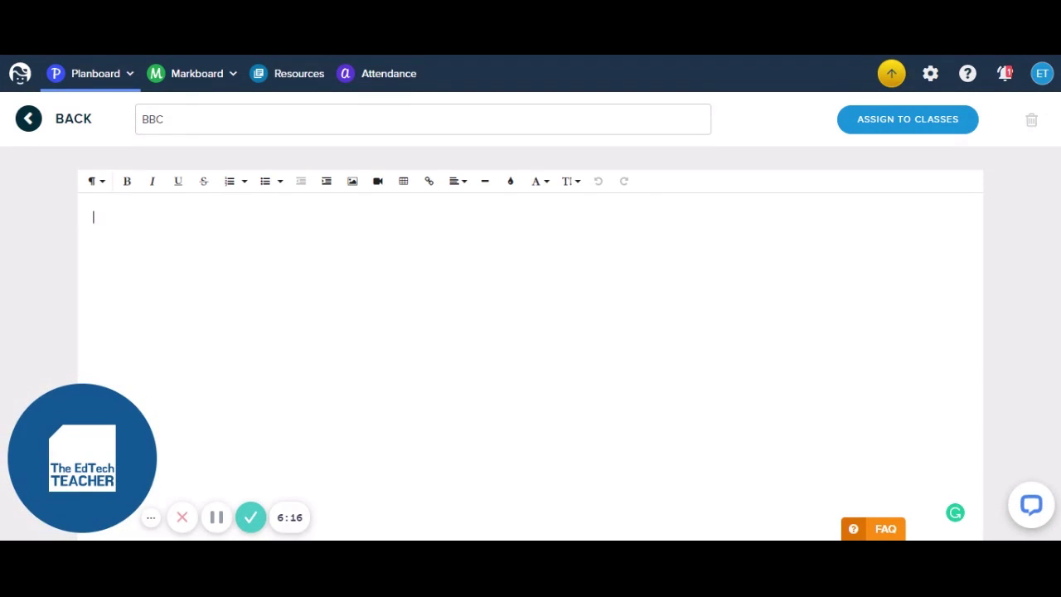
left_click(404, 182)
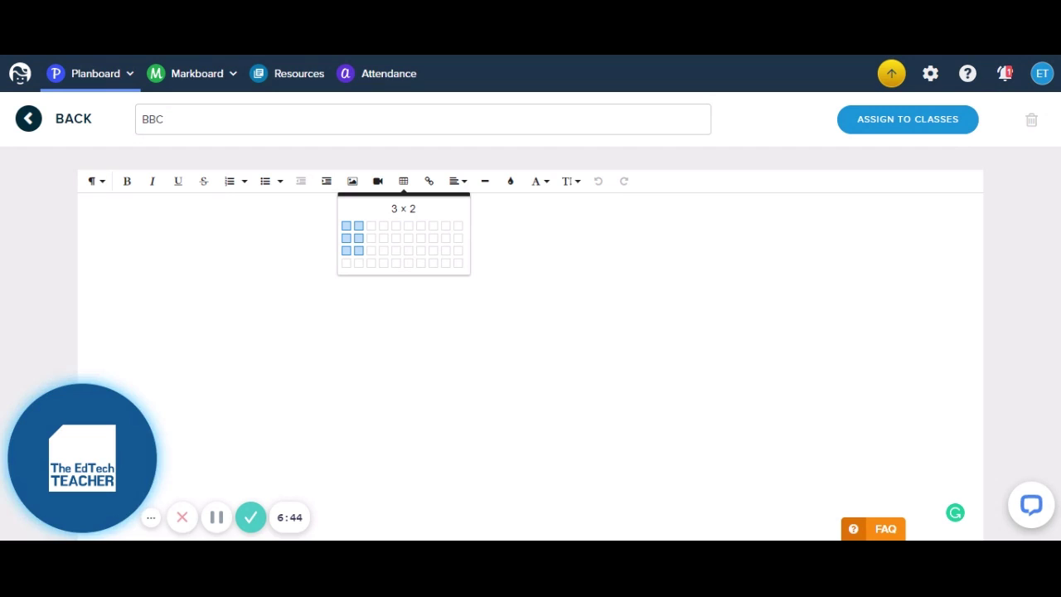
left_click(358, 249)
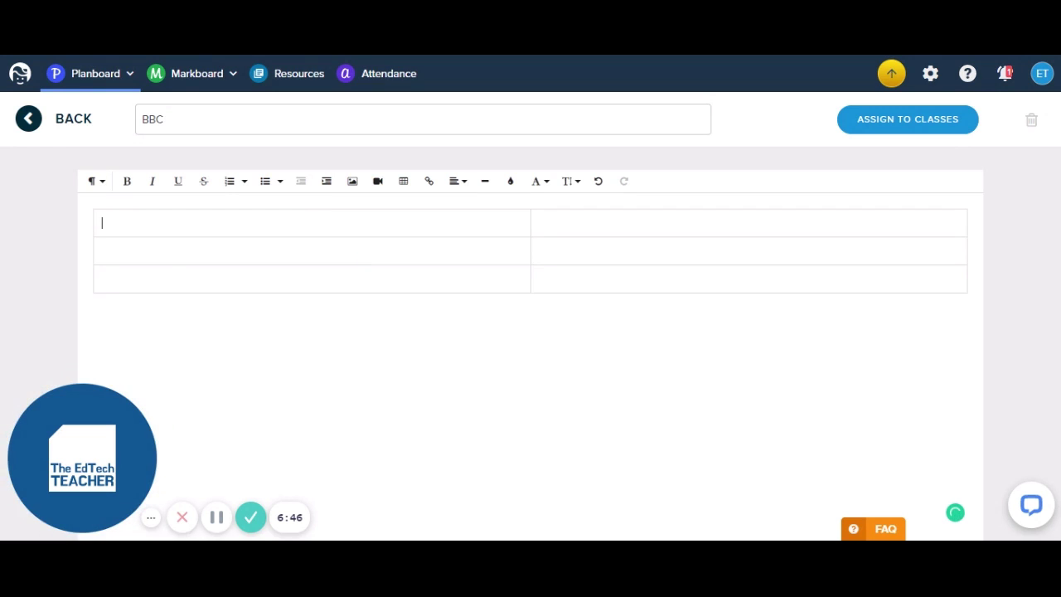
left_click(500, 230)
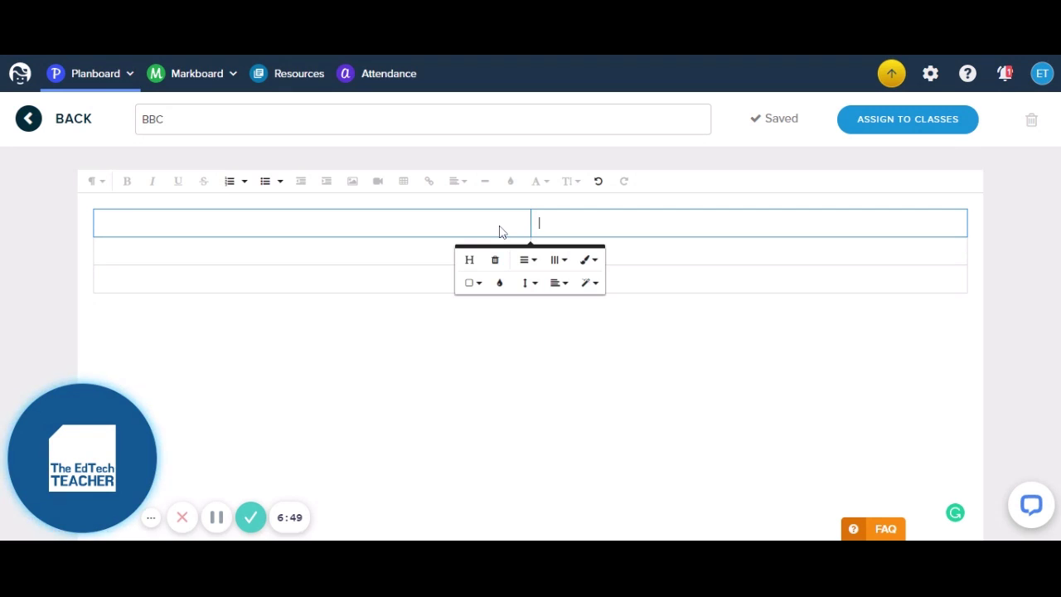
key("Left")
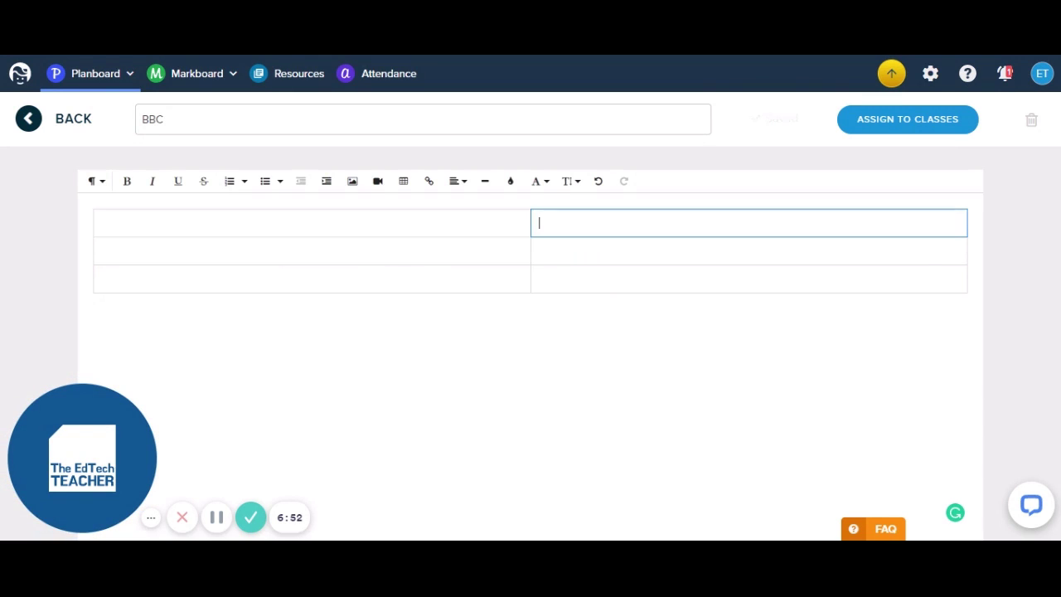
left_click(538, 221)
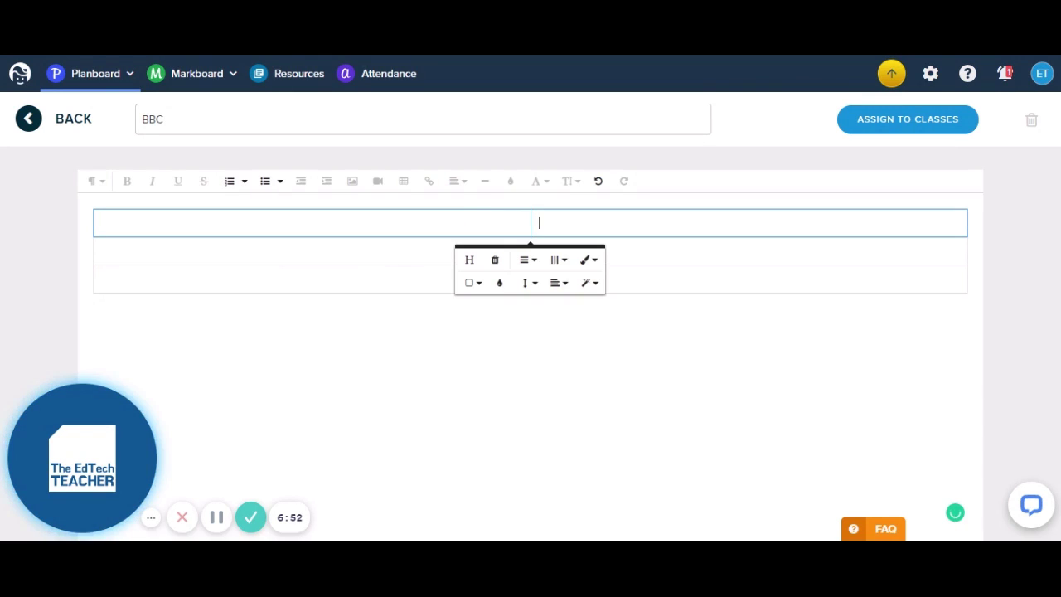
left_click(528, 259)
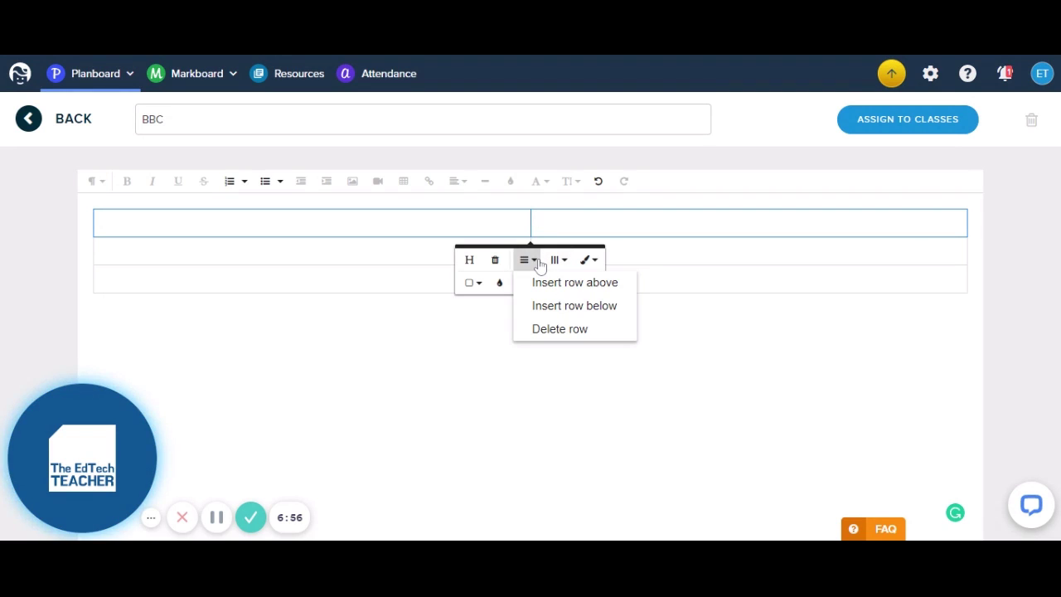
left_click(556, 259)
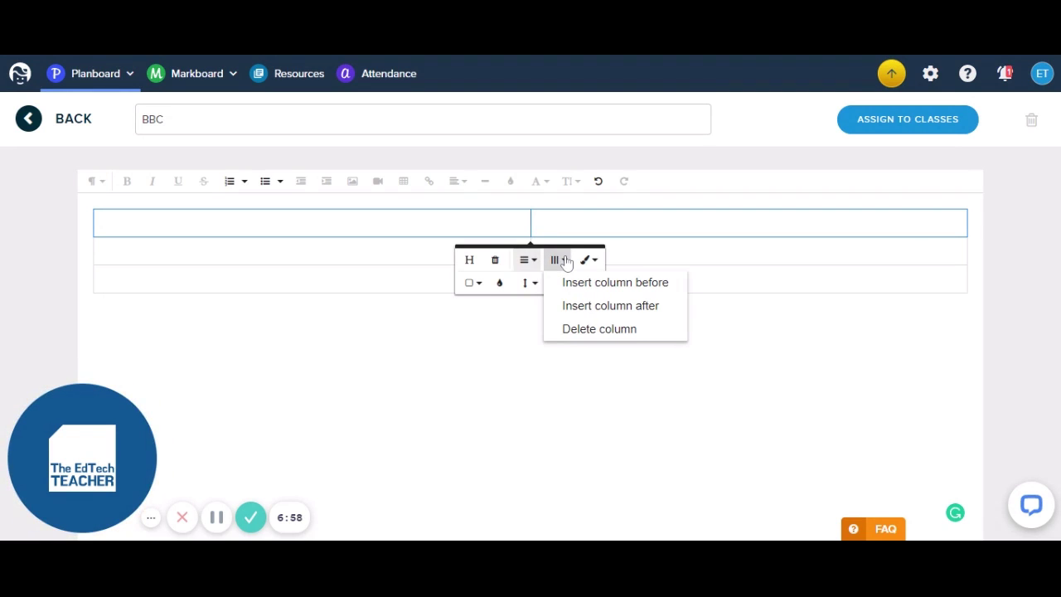
left_click(566, 261)
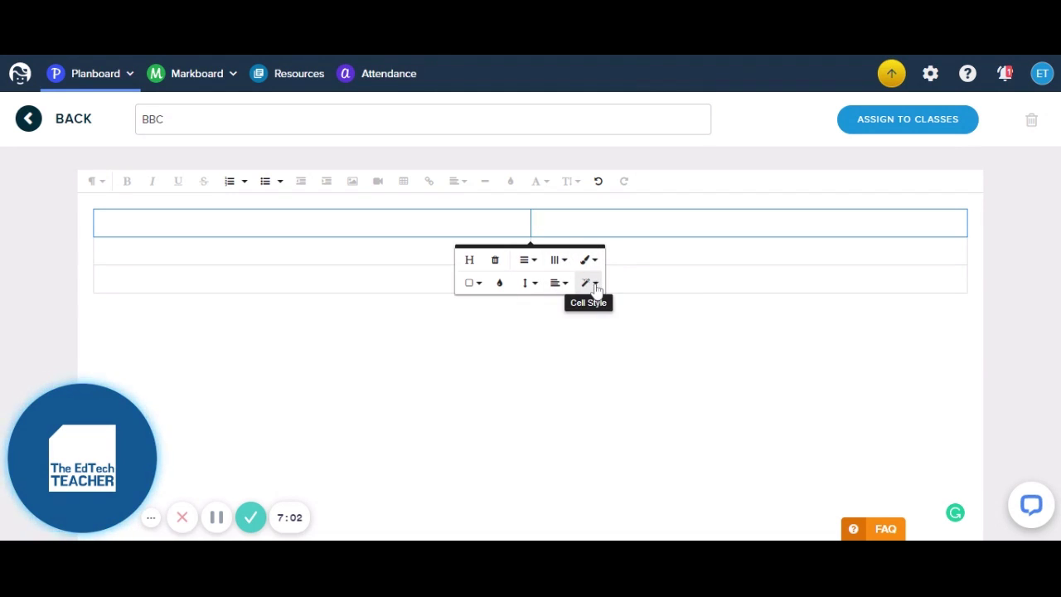
left_click(595, 263)
left_click(590, 283)
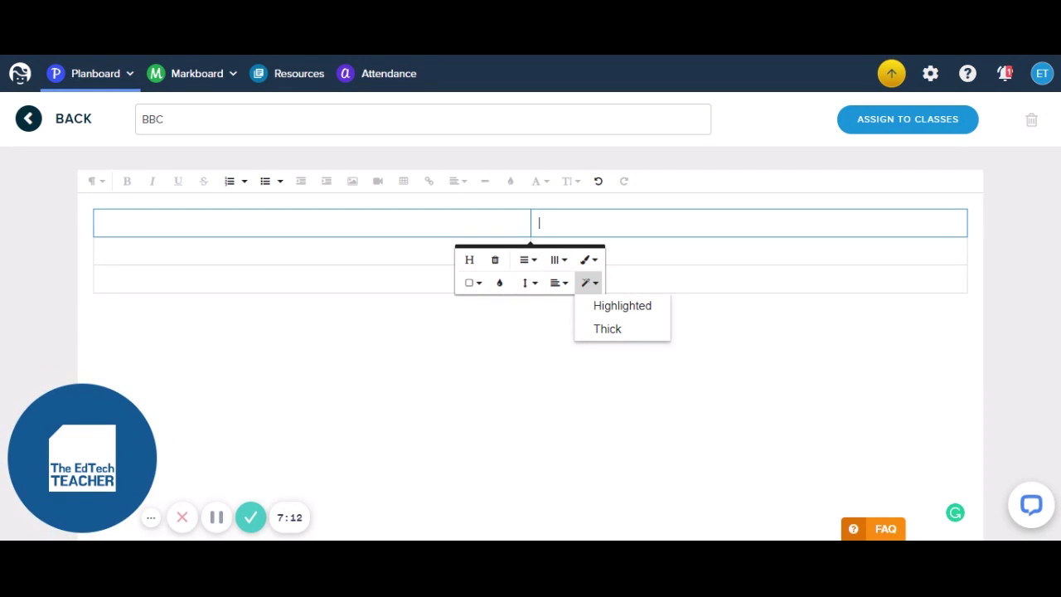
left_click(560, 260)
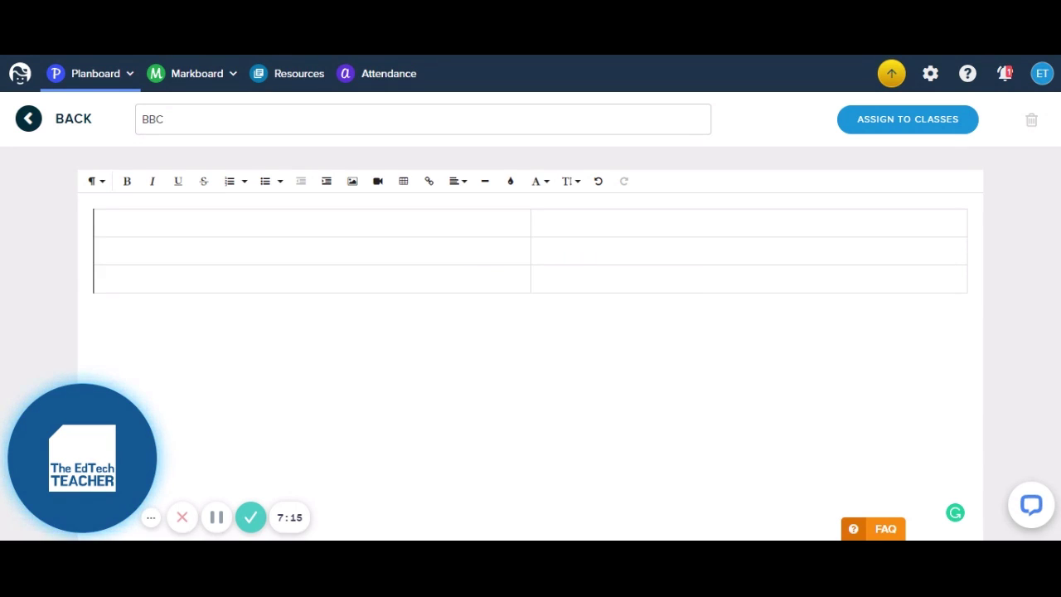
Step: Merge the two cells of the table's first row into one
left_click(539, 222)
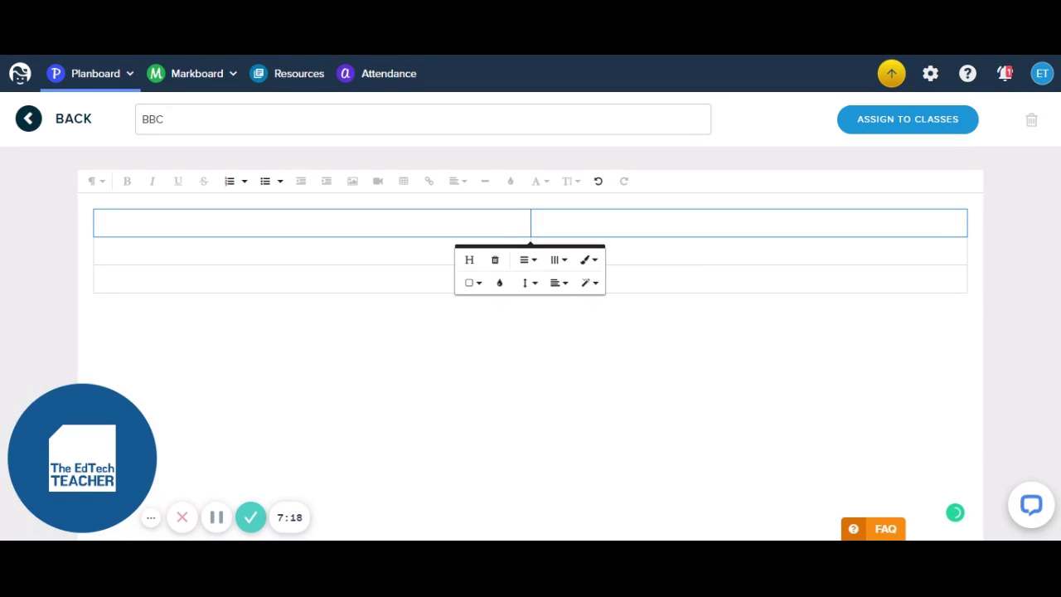
left_click(565, 285)
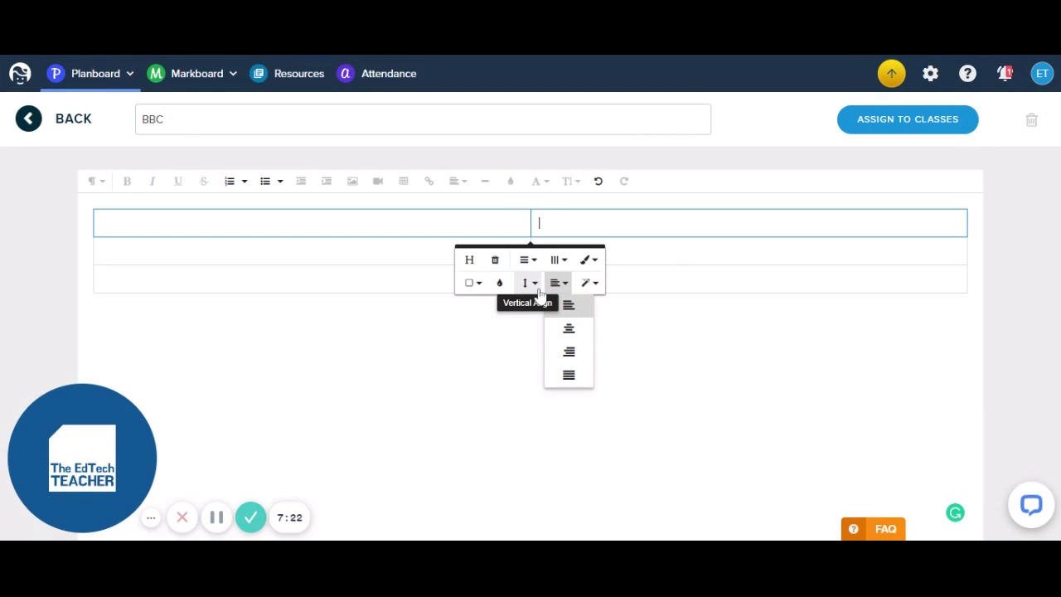
left_click(531, 284)
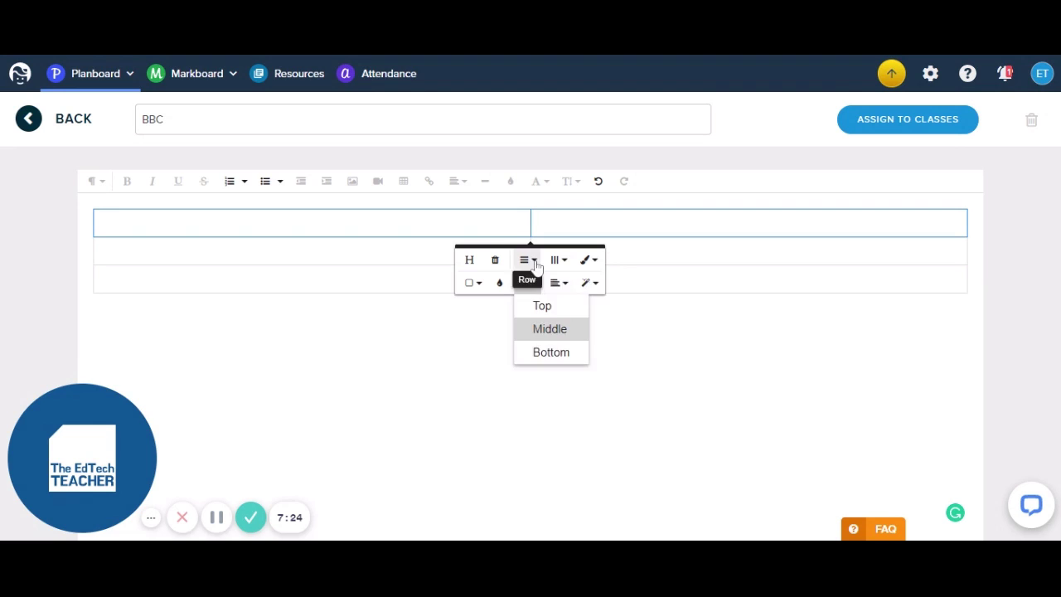
left_click(527, 259)
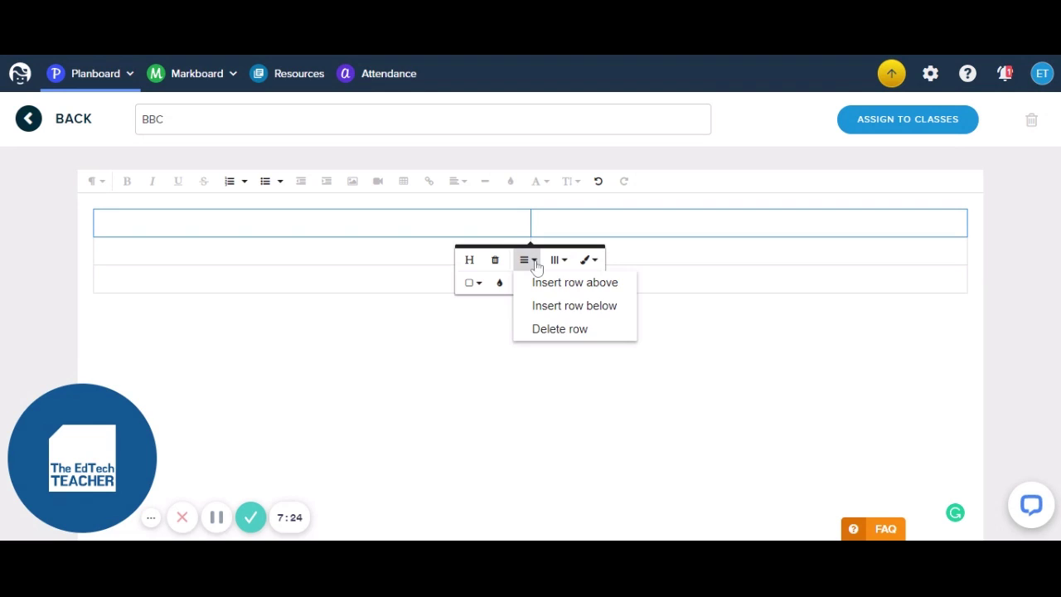
left_click(473, 283)
left_click(506, 306)
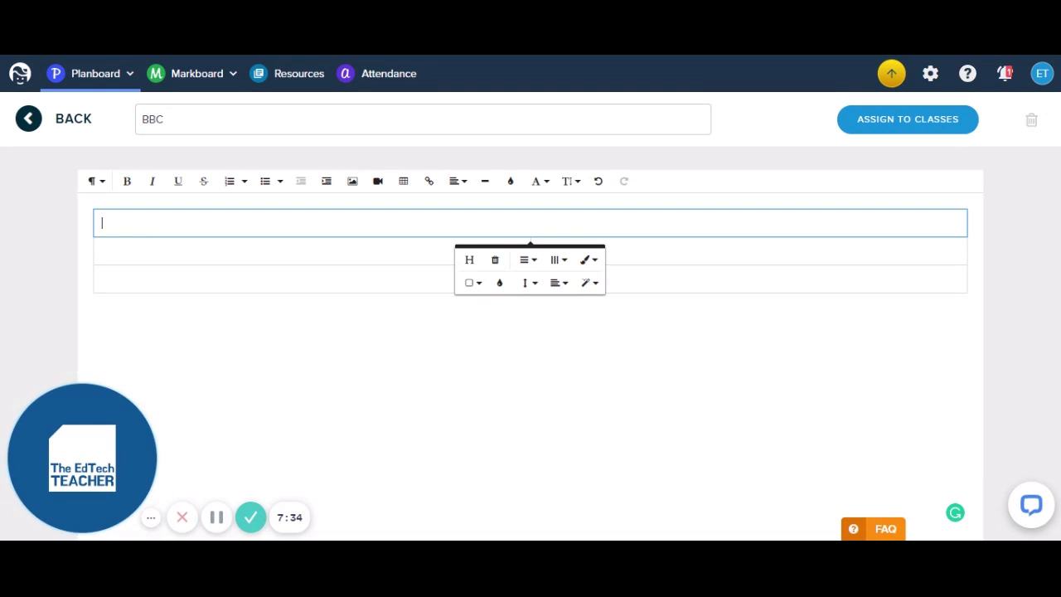
Step: Enter the bold heading "The Big Idea:" in the merged first row without a blank line above it
key("Return")
type("The Big Idea")
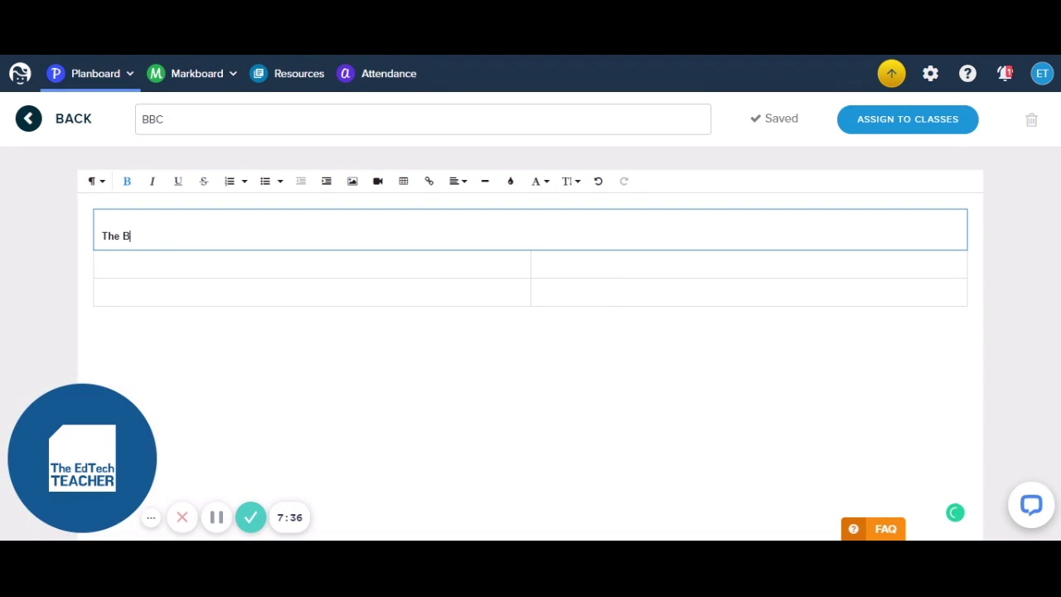
key("shift+Home")
key("ctrl+b")
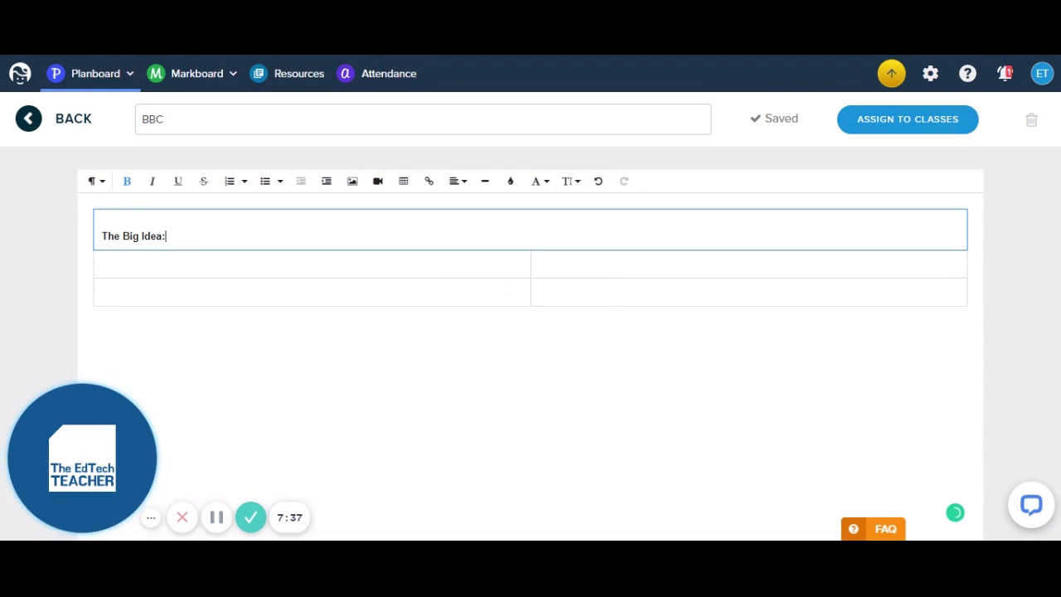
key("End")
type(":")
key("Up")
key("Delete")
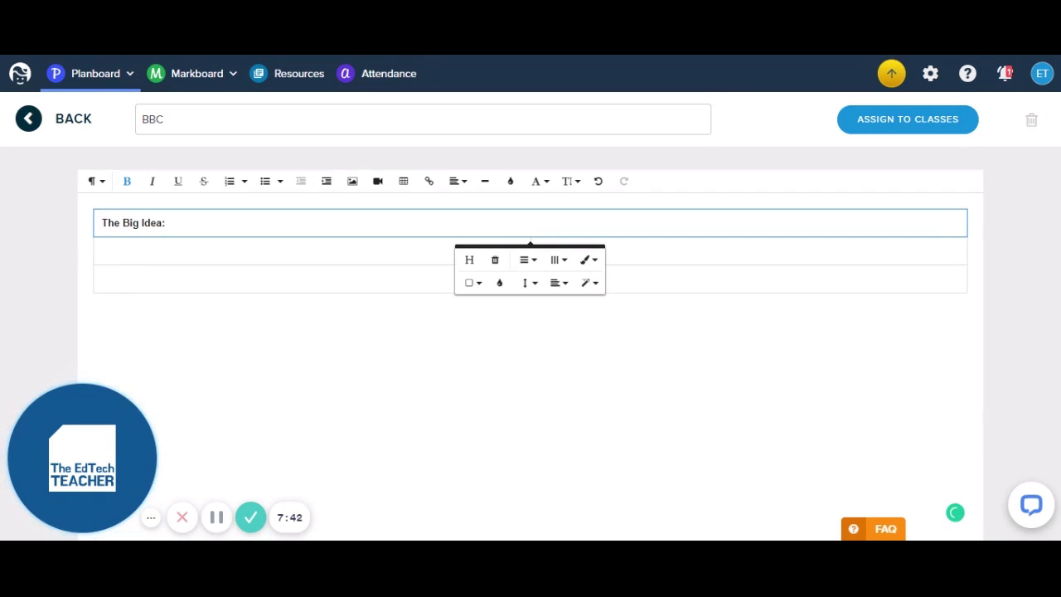
key("Down")
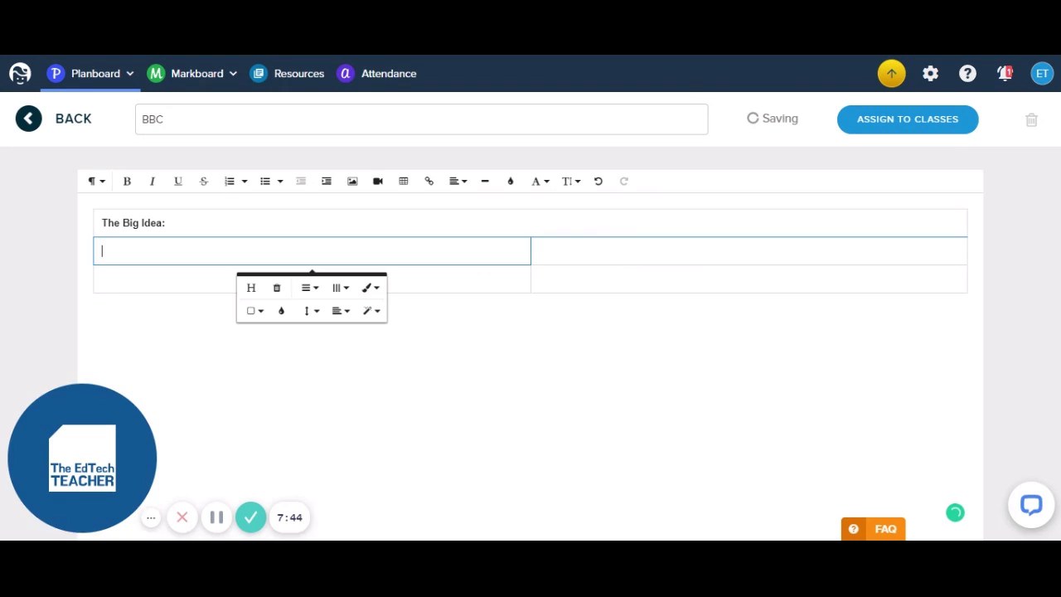
Step: Merge the second-column cells of rows two and three and enter the bold heading "Lesson Outline:" in the merged cell
left_click_drag(542, 250, 579, 295)
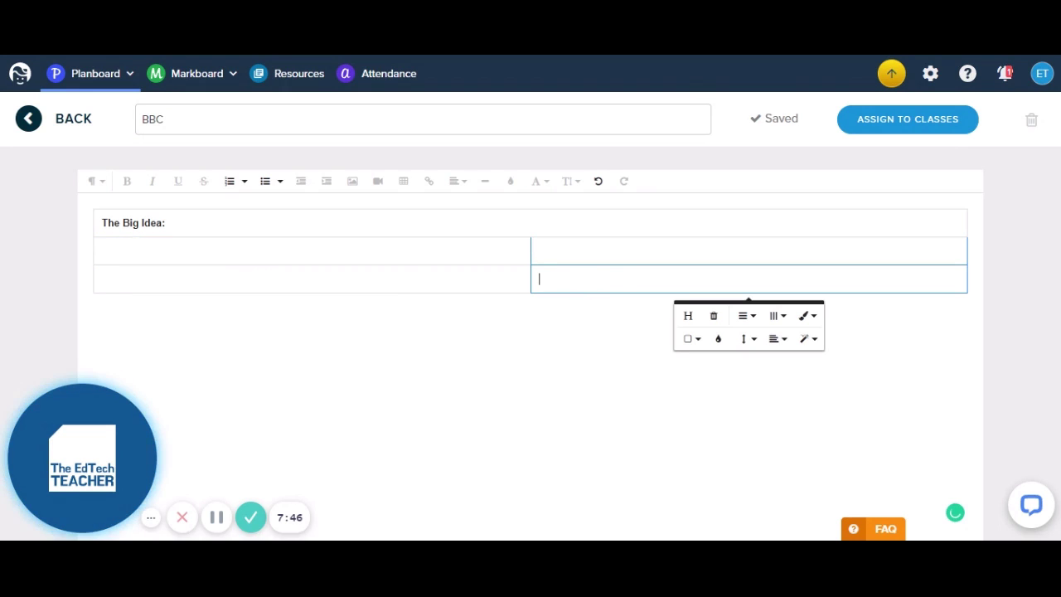
left_click(696, 342)
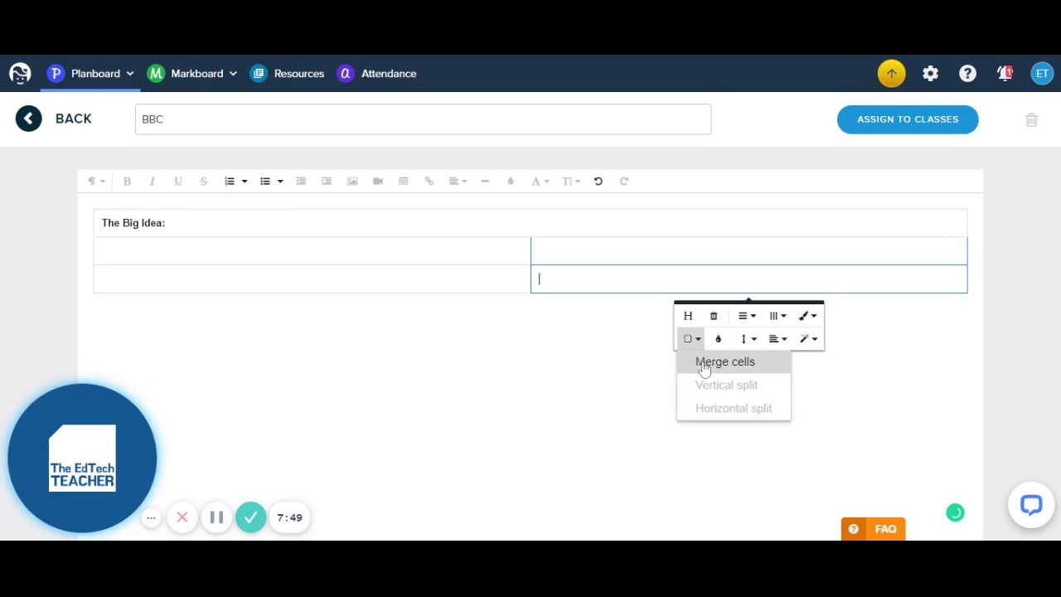
left_click(704, 364)
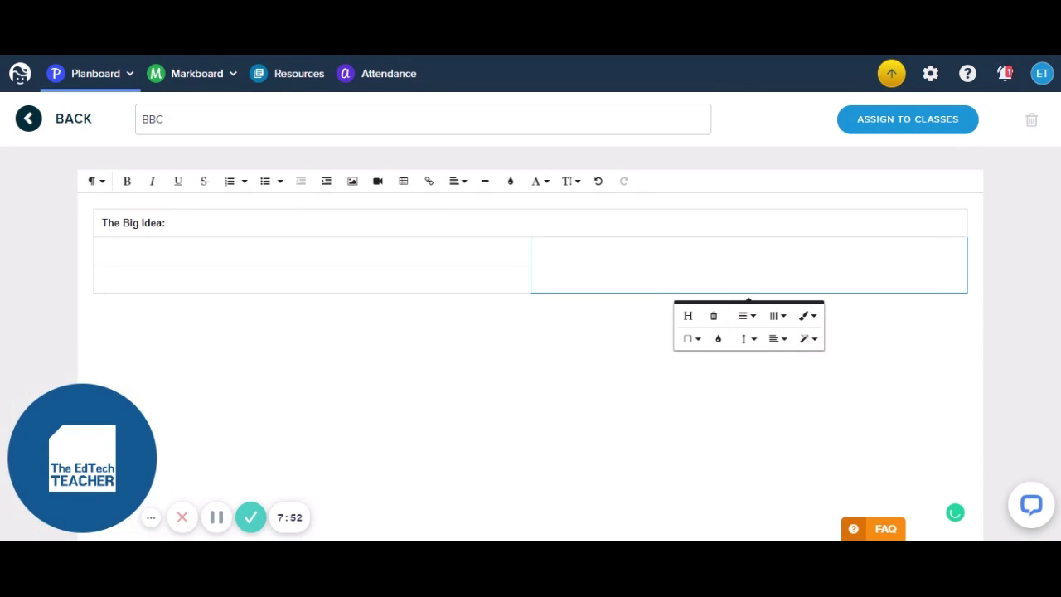
type("Les")
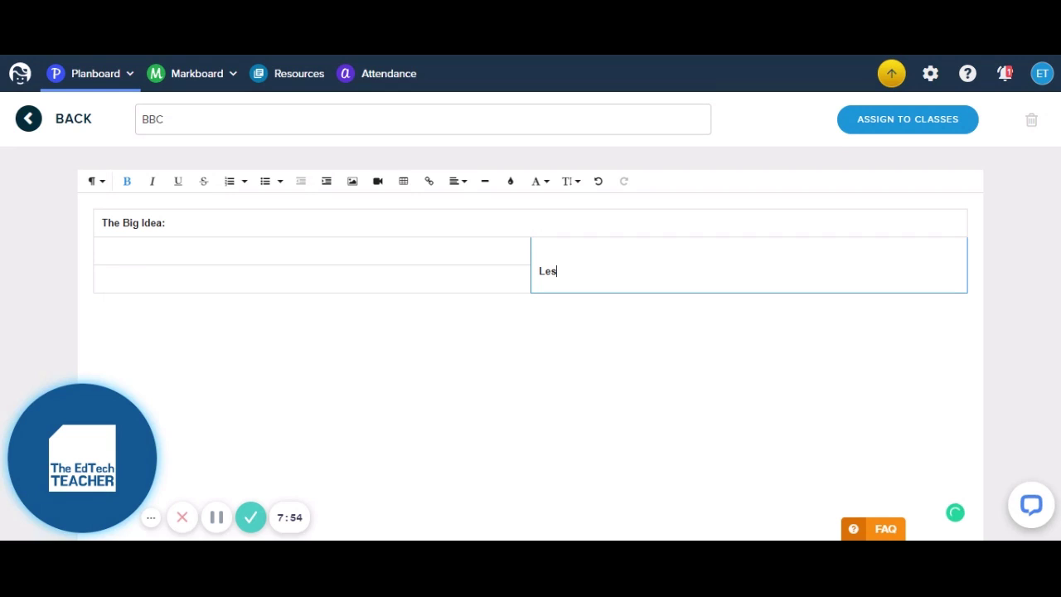
type("son Outline:")
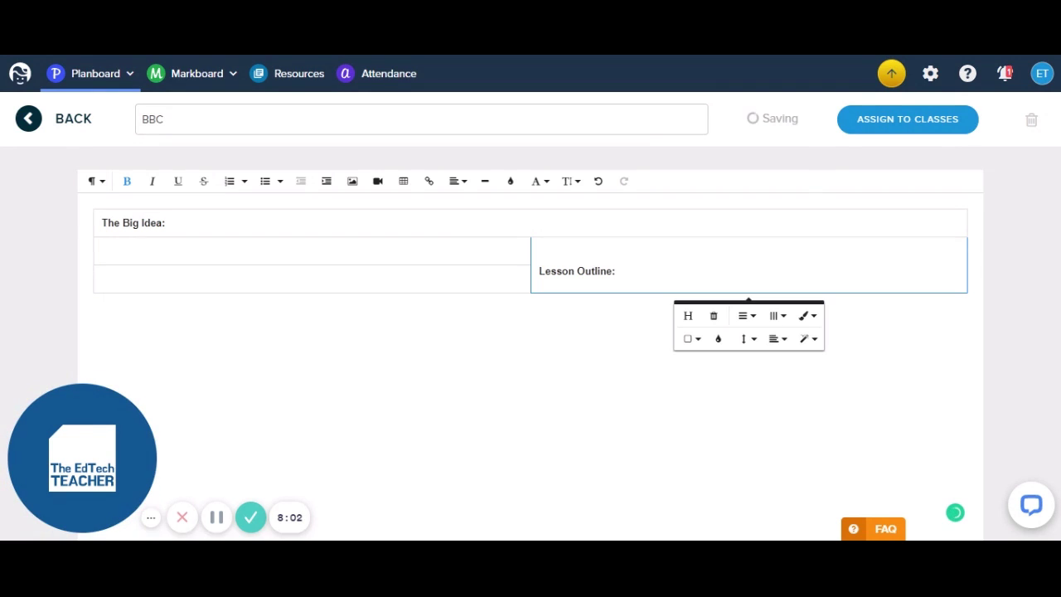
Step: Enter the bold headings "Learning Intentions:" and "Success Criteria:" in the first-column cells of rows two and three
left_click(102, 251)
key("ctrl+b")
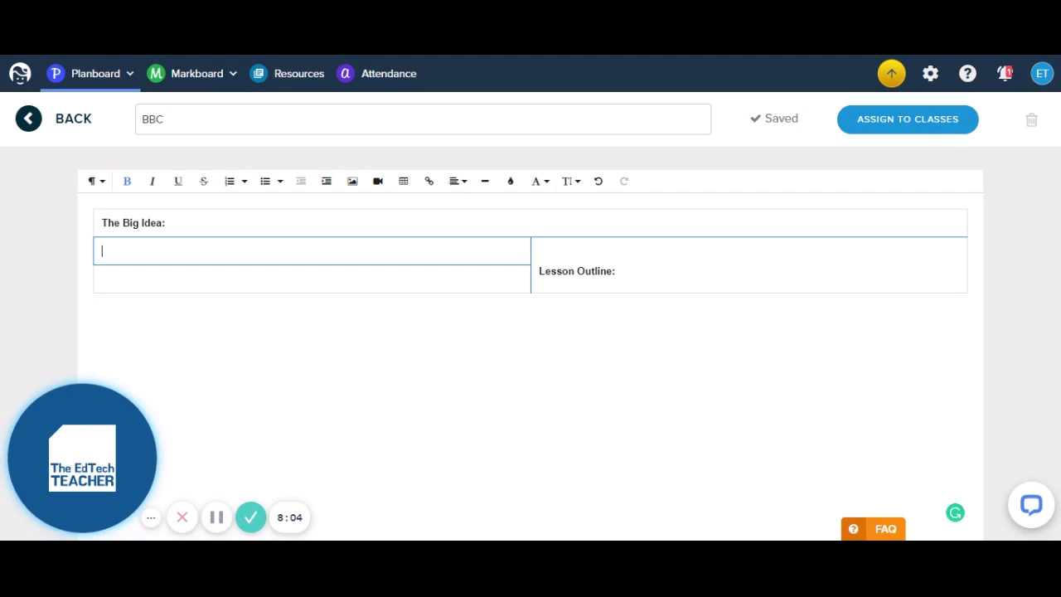
type("Learning Intentions:")
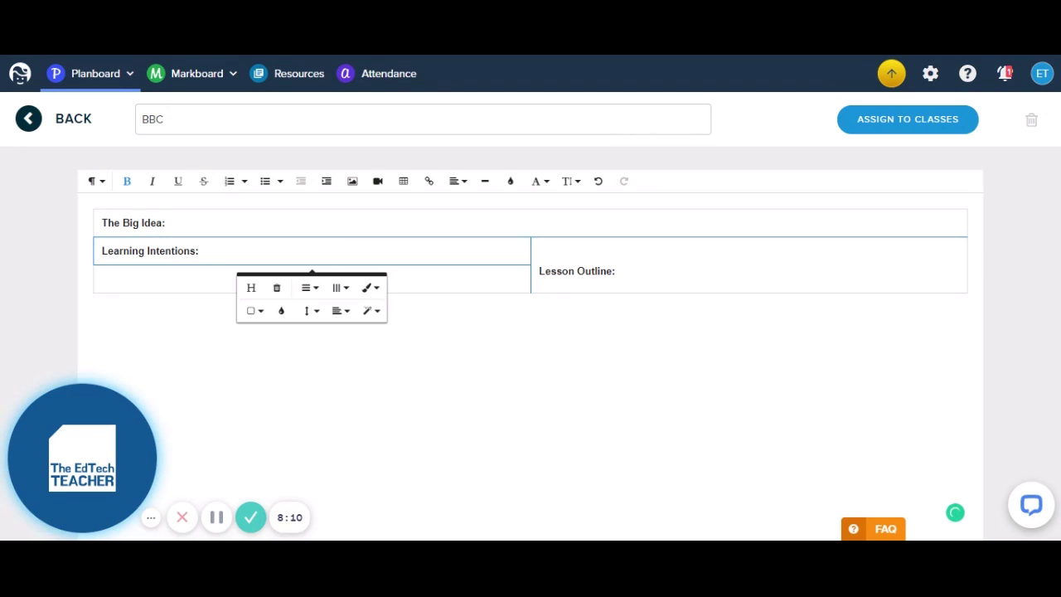
left_click(249, 279)
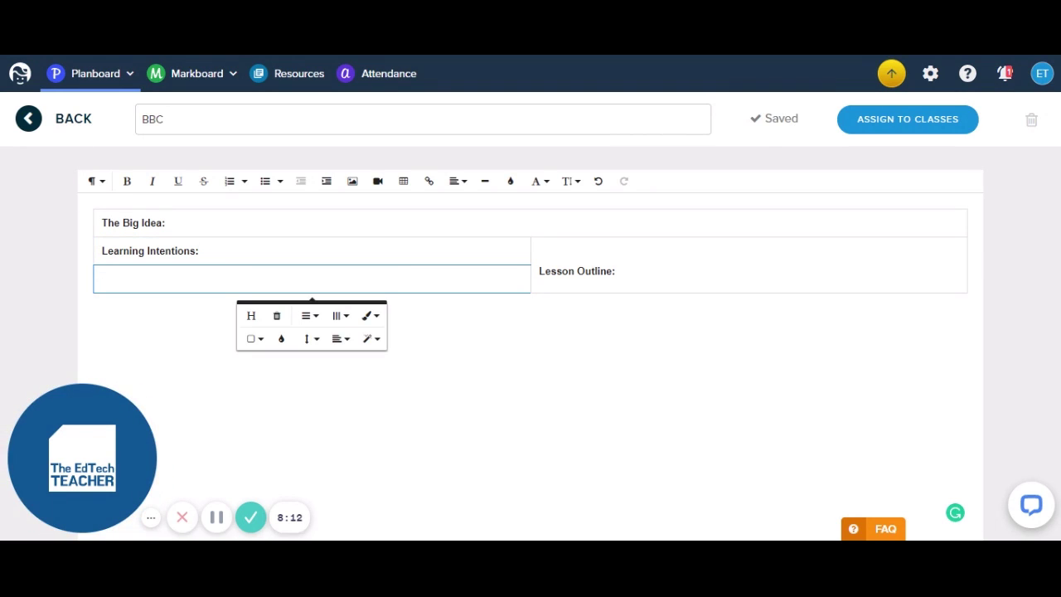
type("Success Criteria:")
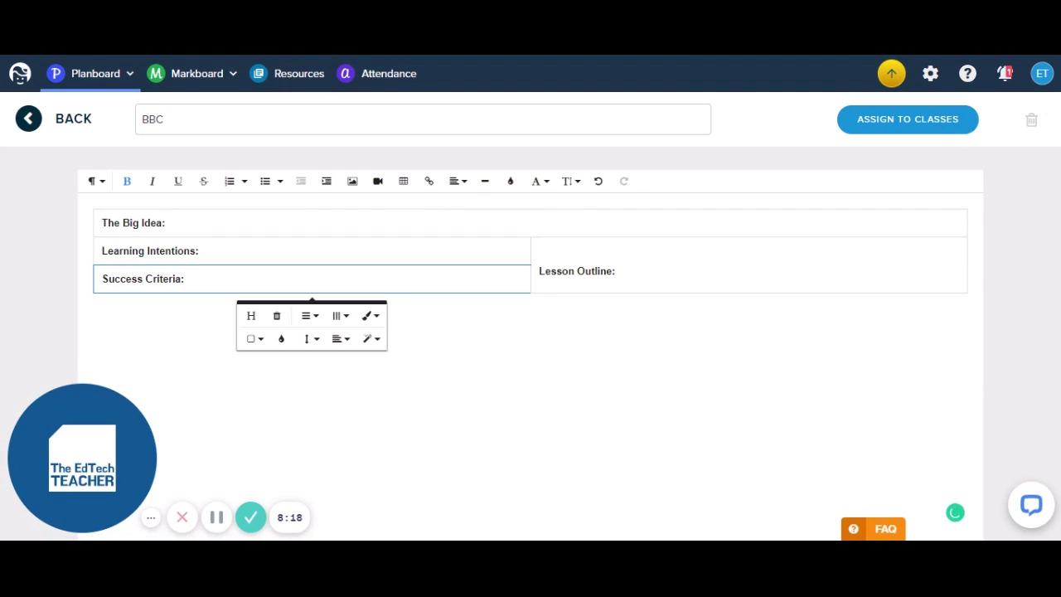
Step: Rename the template to "BBC Lesson Template" and return to the list of templates
left_click(164, 119)
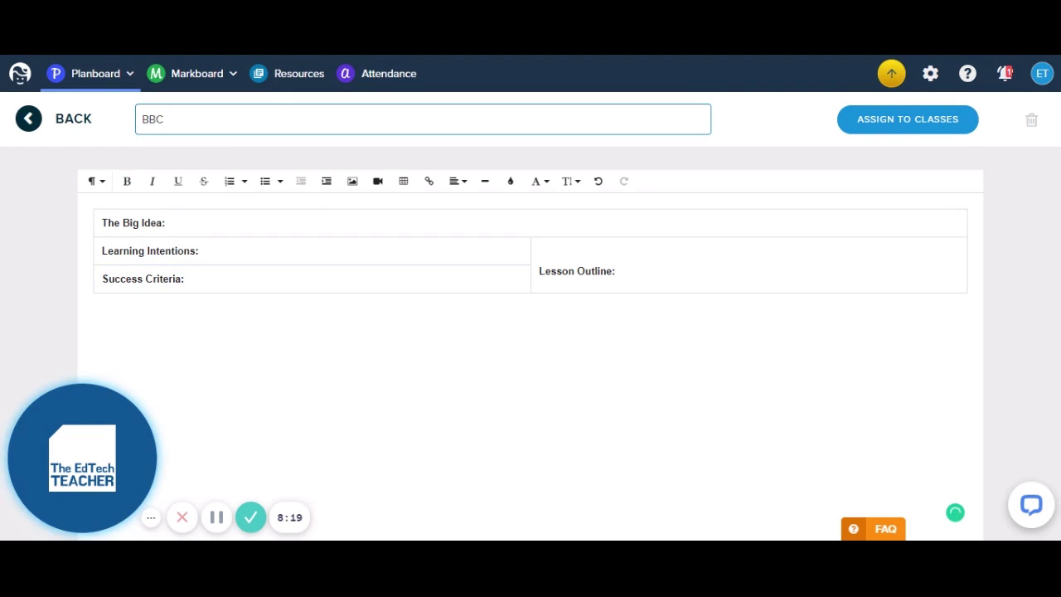
type("Lesson ")
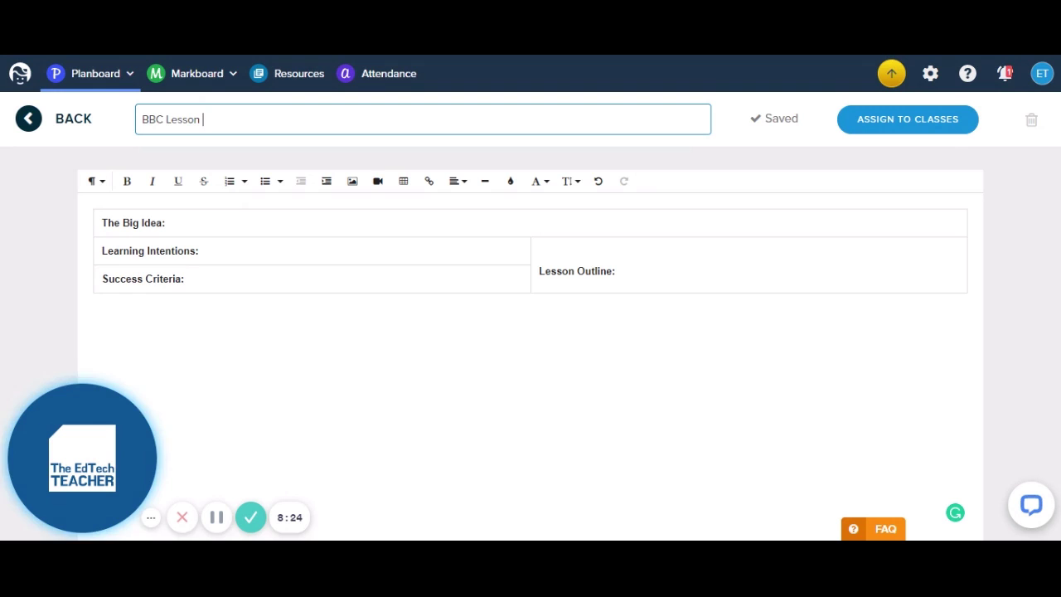
type("Template")
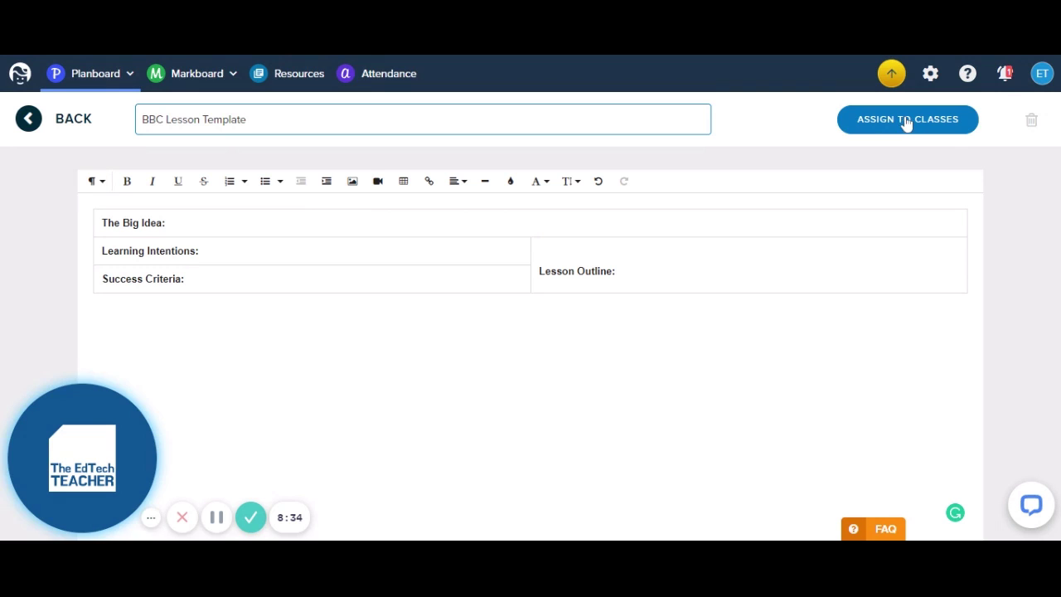
left_click(46, 125)
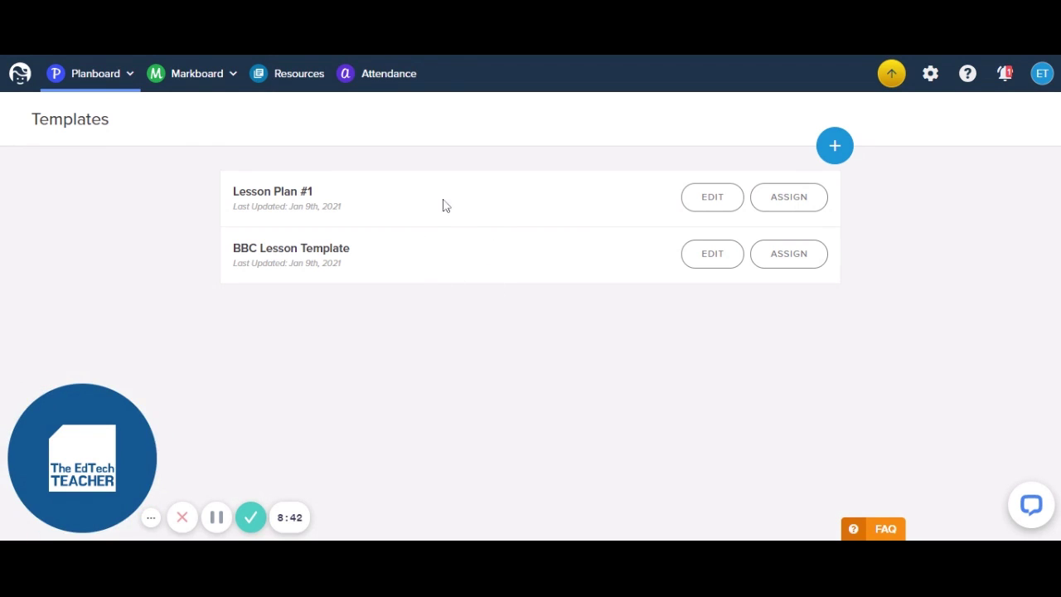
Step: Open today's page in the daily planner
left_click(106, 76)
mouse_move(107, 107)
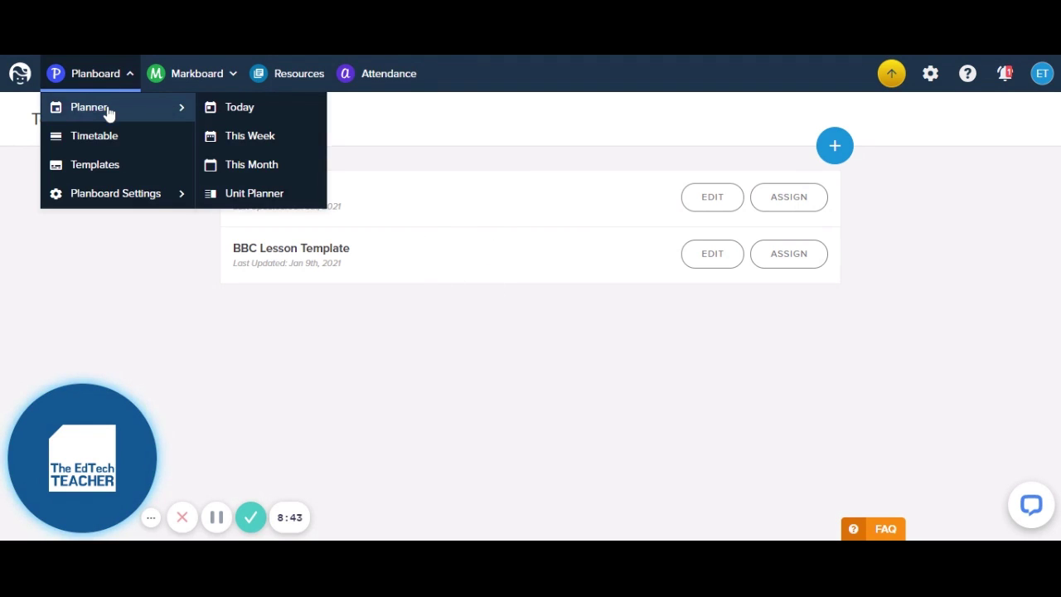
left_click(252, 116)
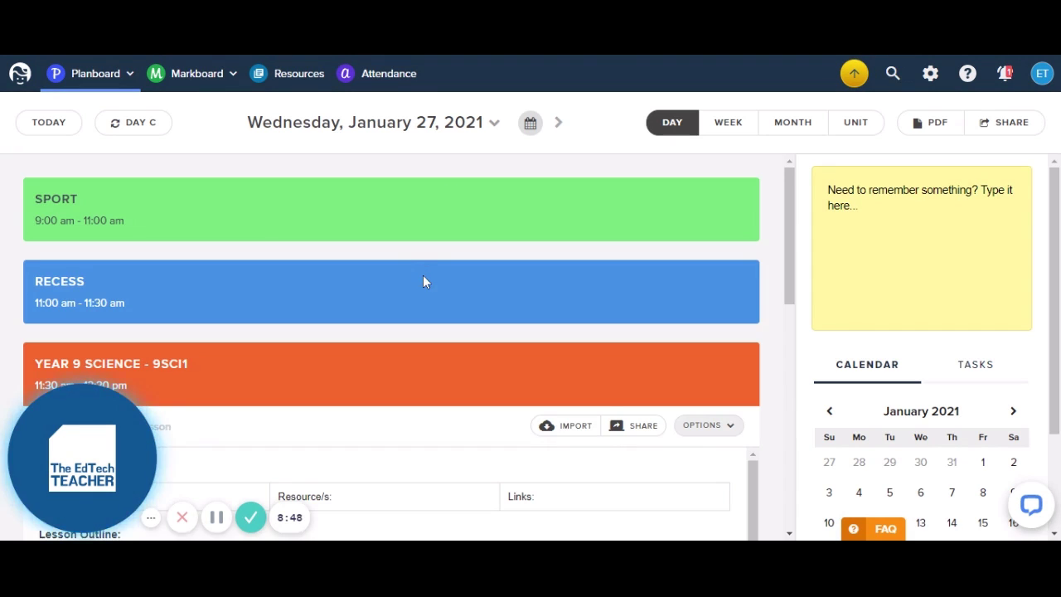
scroll(422, 282, "down", 8)
scroll(423, 282, "down", 1)
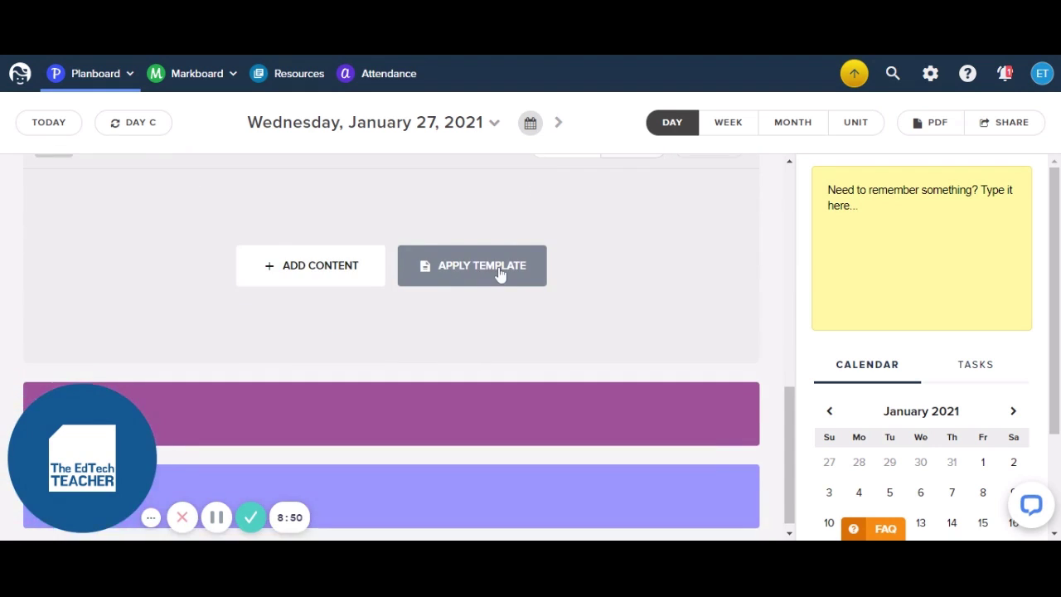
scroll(499, 274, "up", 1)
left_click(475, 351)
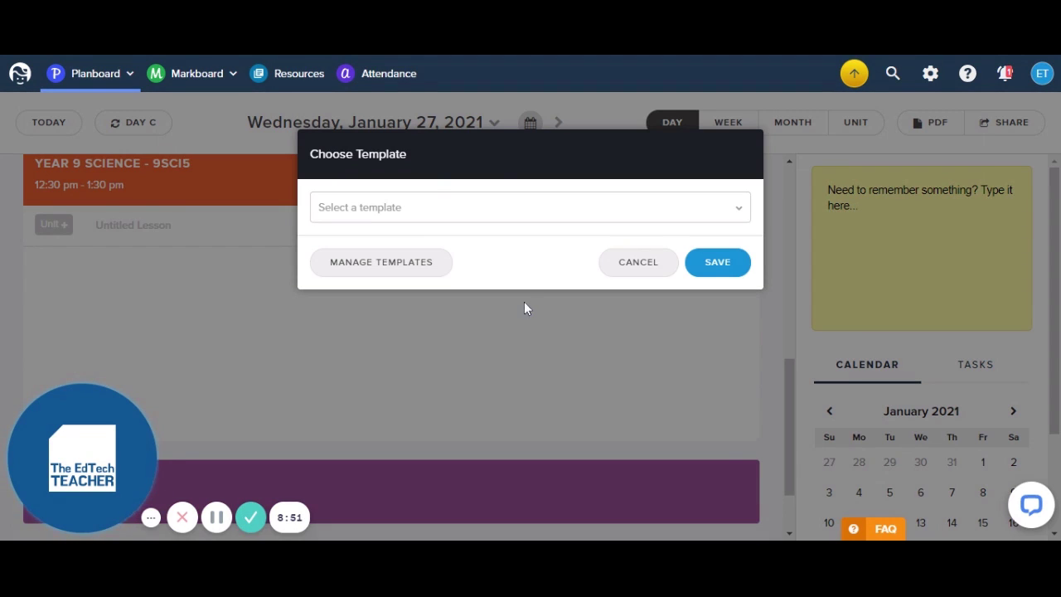
left_click(431, 211)
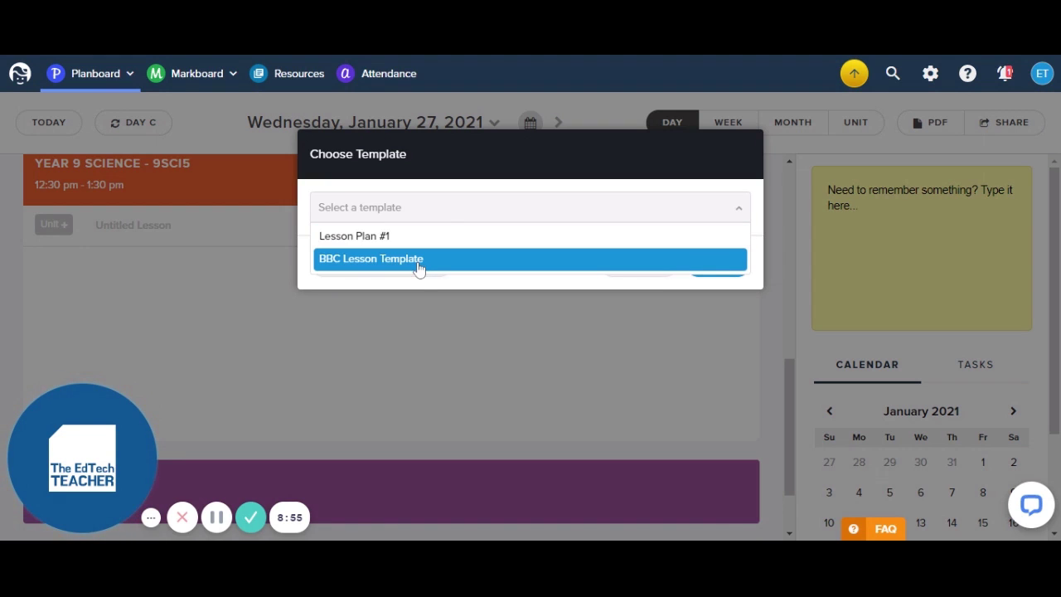
left_click(568, 338)
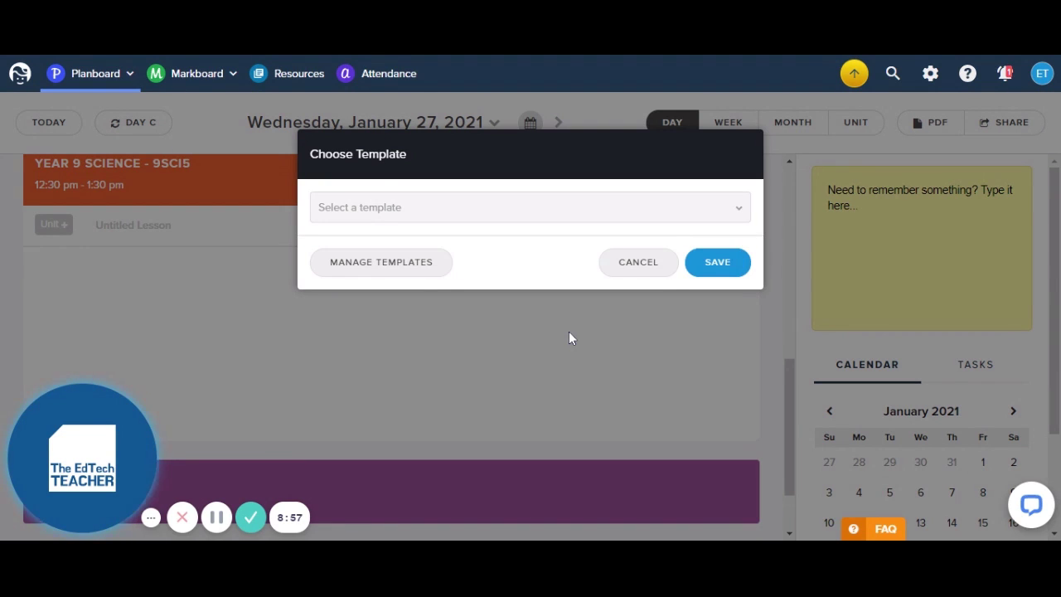
left_click(635, 275)
Step: Delete all the content of the Year 9 Science - 9SCI1 lesson in the daily planner
scroll(620, 309, "up", 4)
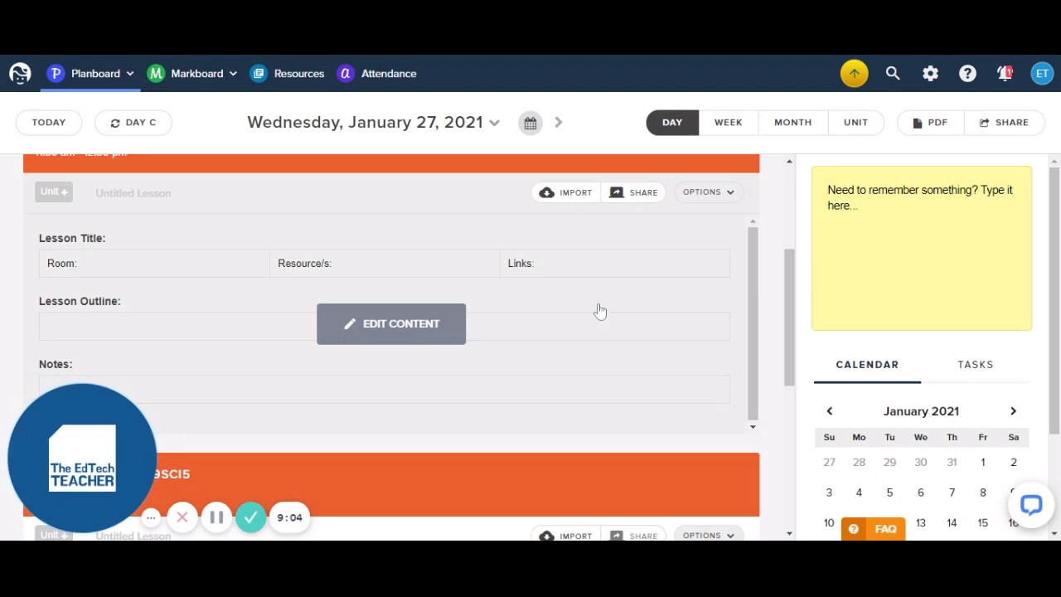
left_click(403, 327)
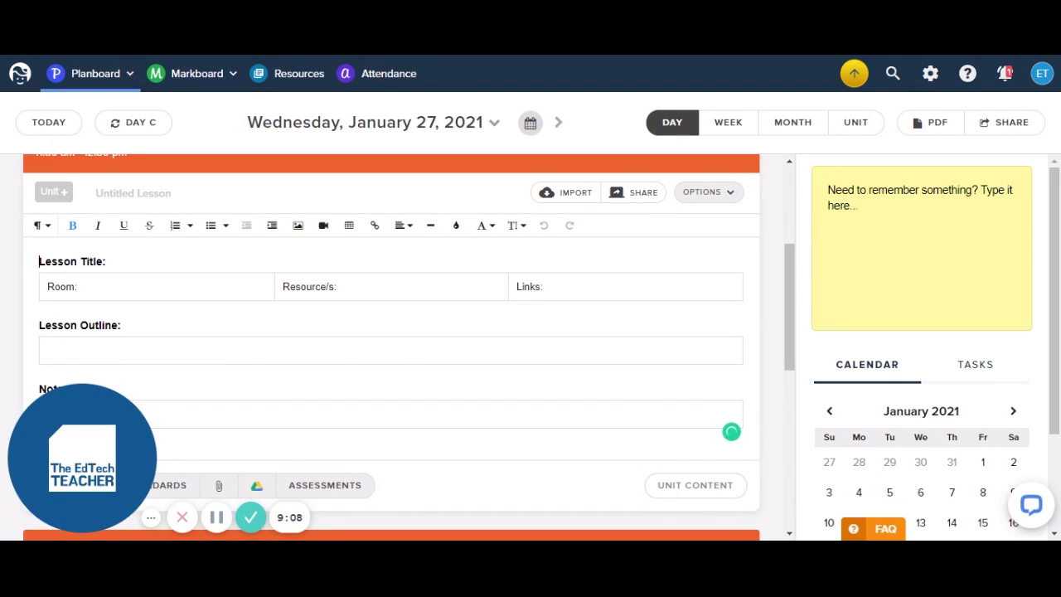
key("ctrl+a")
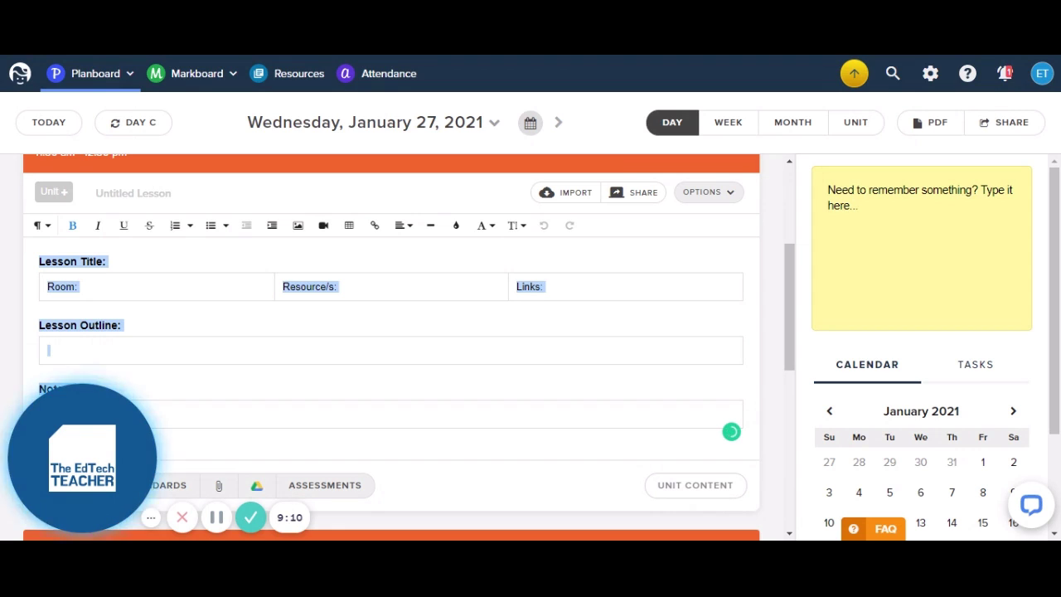
key("BackSpace")
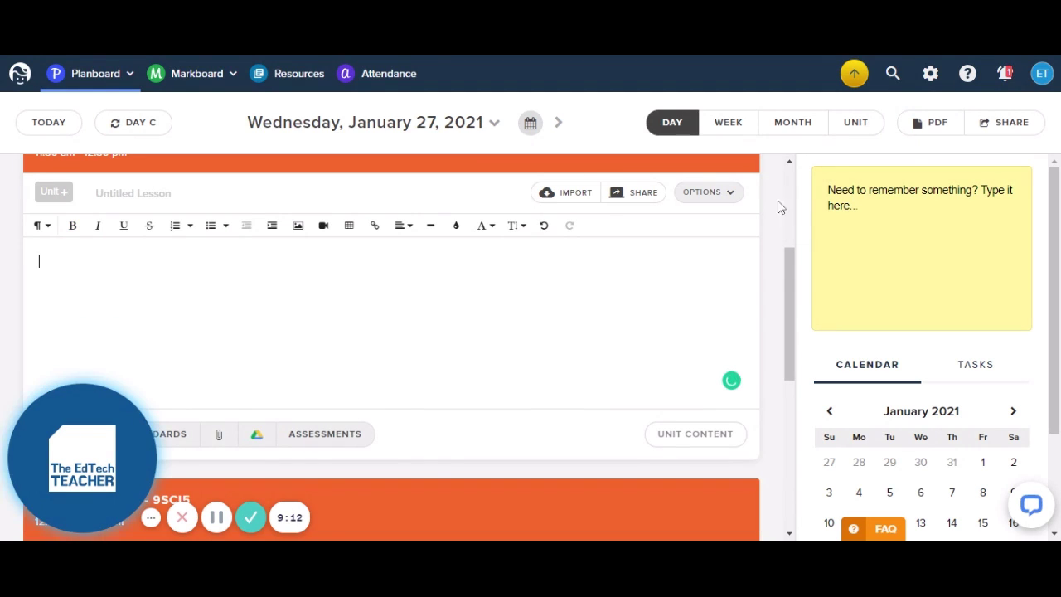
Step: Choose BBC Lesson Template as the template to apply to the Year 9 Science - 9SCI1 lesson
left_click(726, 196)
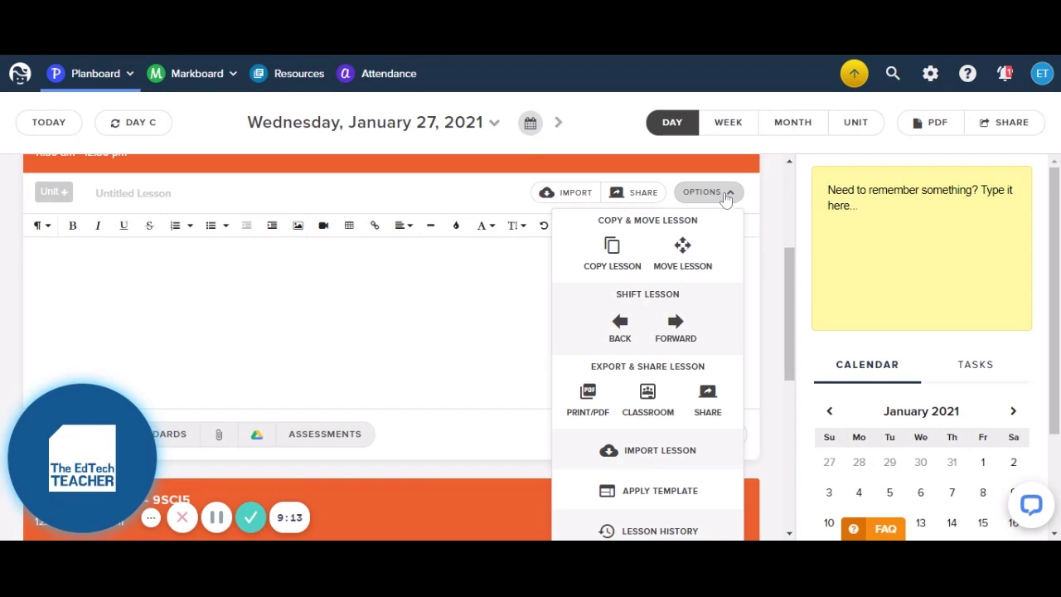
left_click(645, 502)
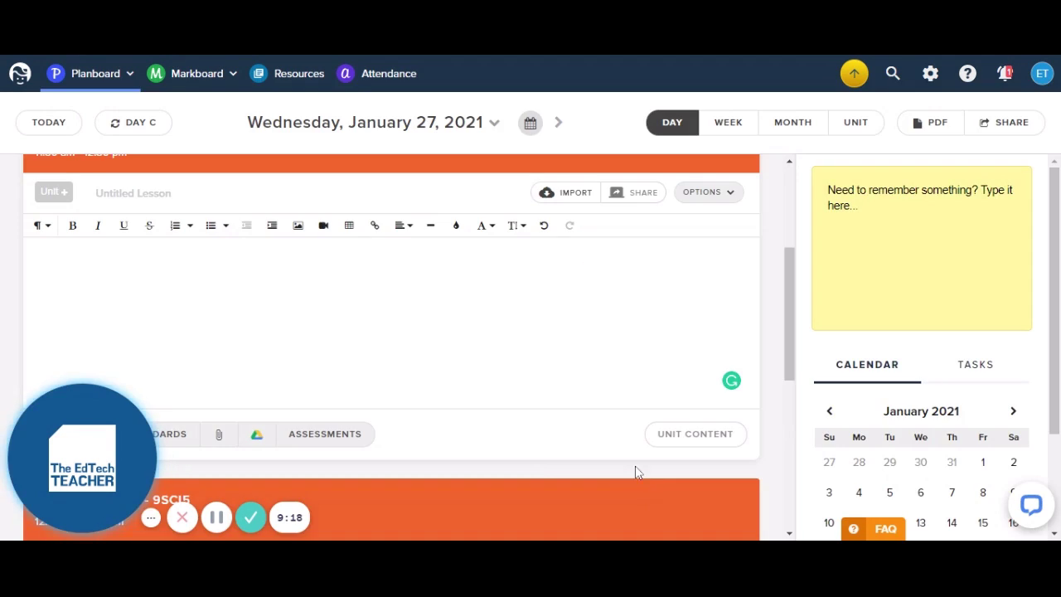
left_click(726, 192)
left_click(671, 494)
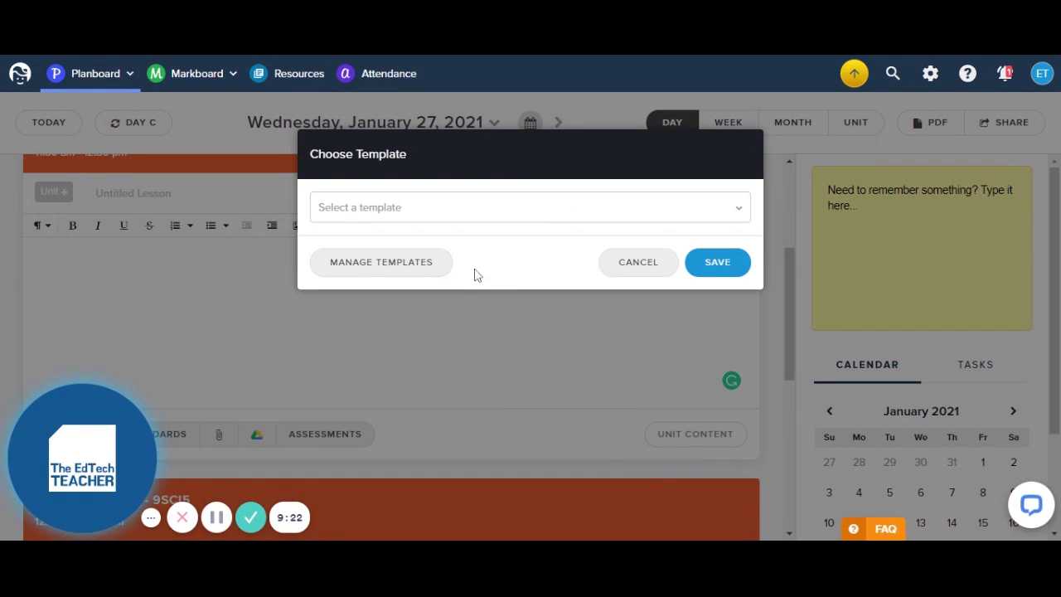
left_click(484, 219)
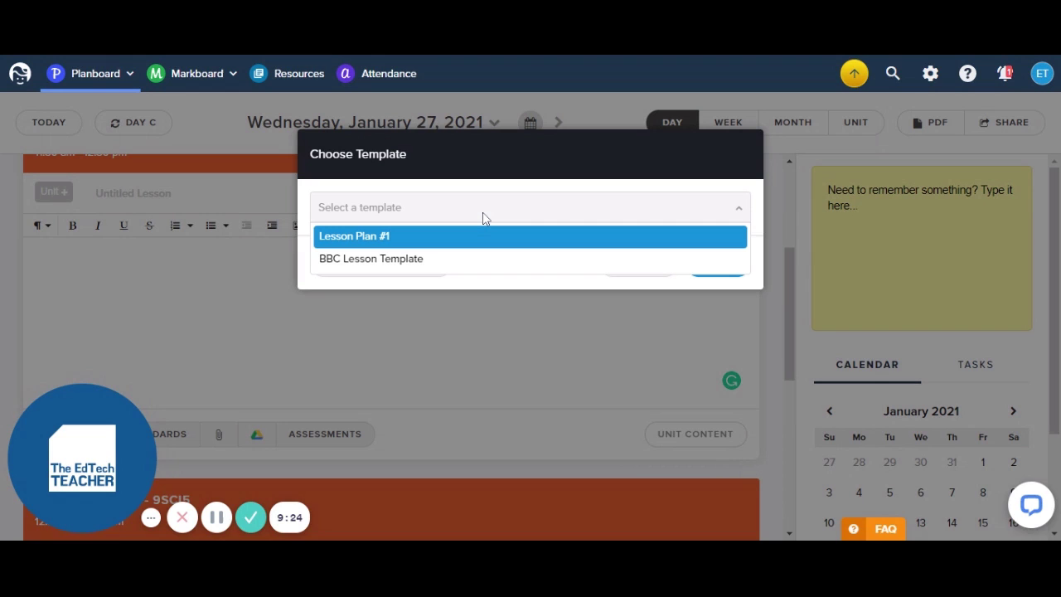
left_click(450, 264)
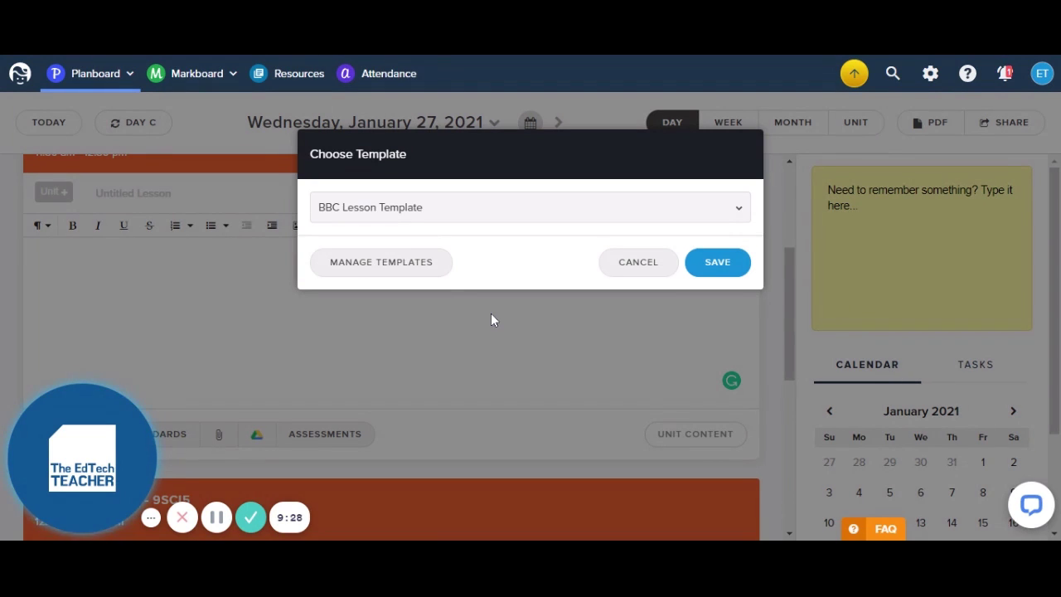
Step: Go to template management and create a new template named "Literacy Rotation Template"
left_click(412, 273)
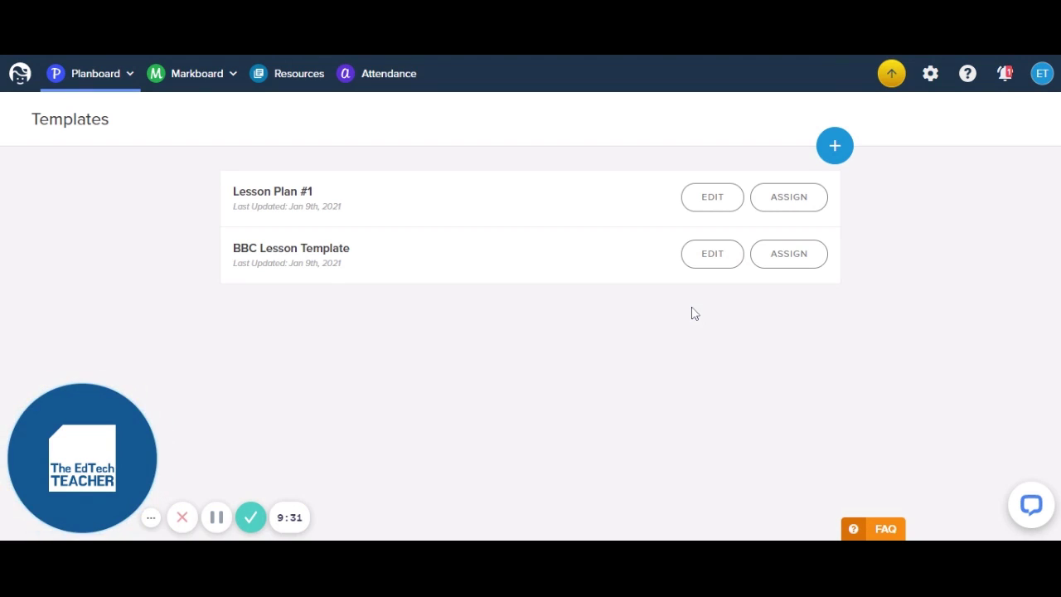
left_click(838, 149)
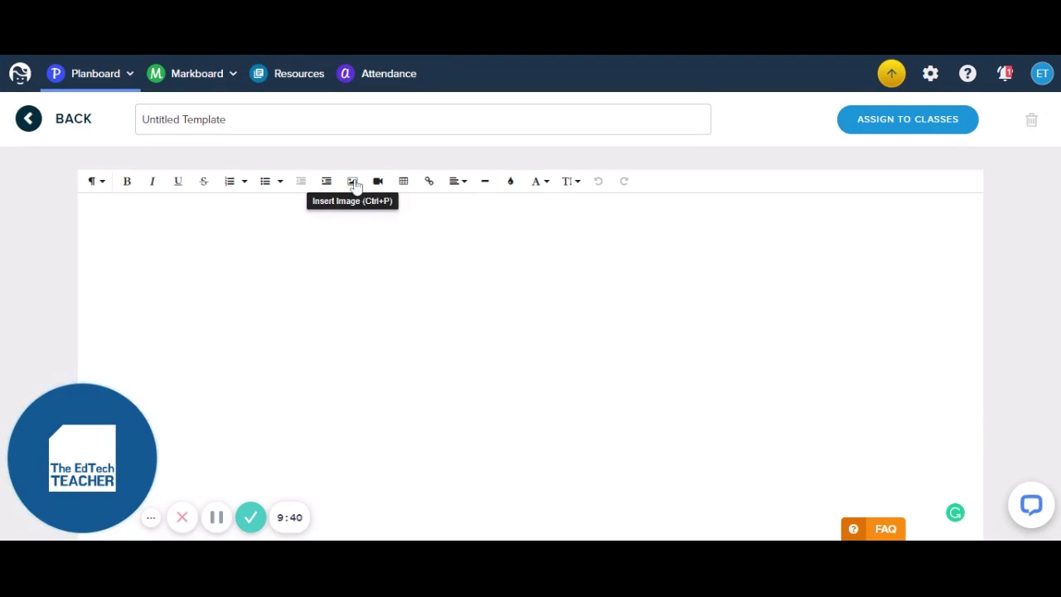
triple_click(203, 120)
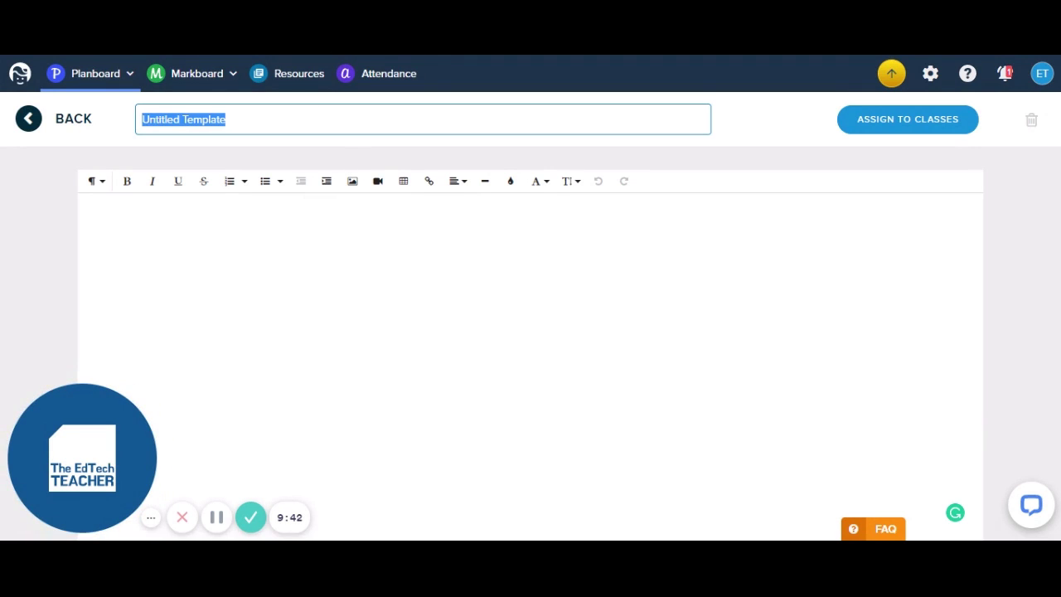
type("Literacy Rotation T")
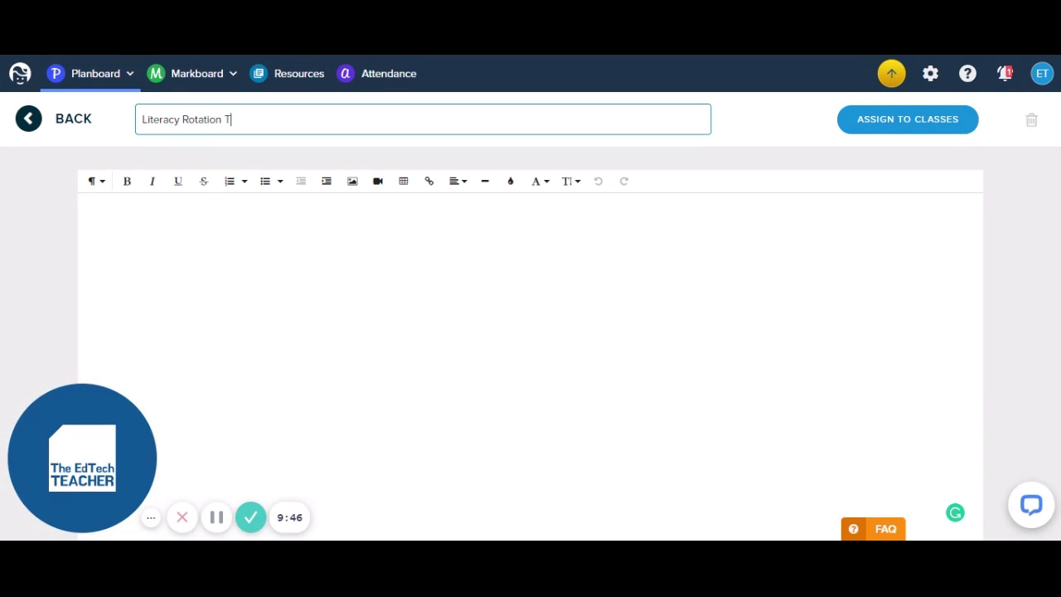
type("emplate")
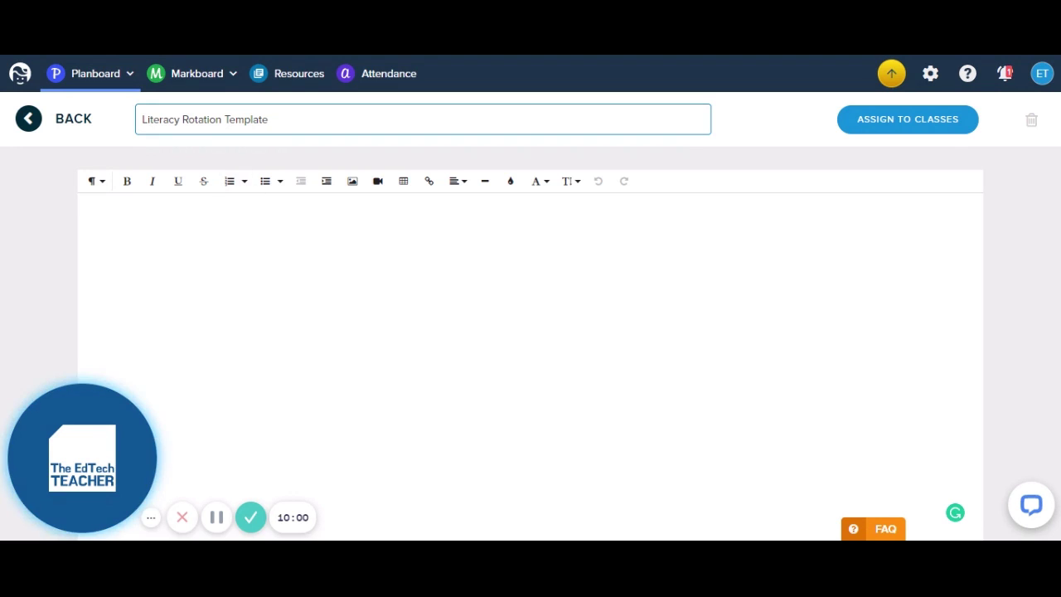
Step: Insert a one-by-one table in the body of the literacy template and enter "Lesson Focus:" in its cell
left_click(93, 217)
left_click(405, 184)
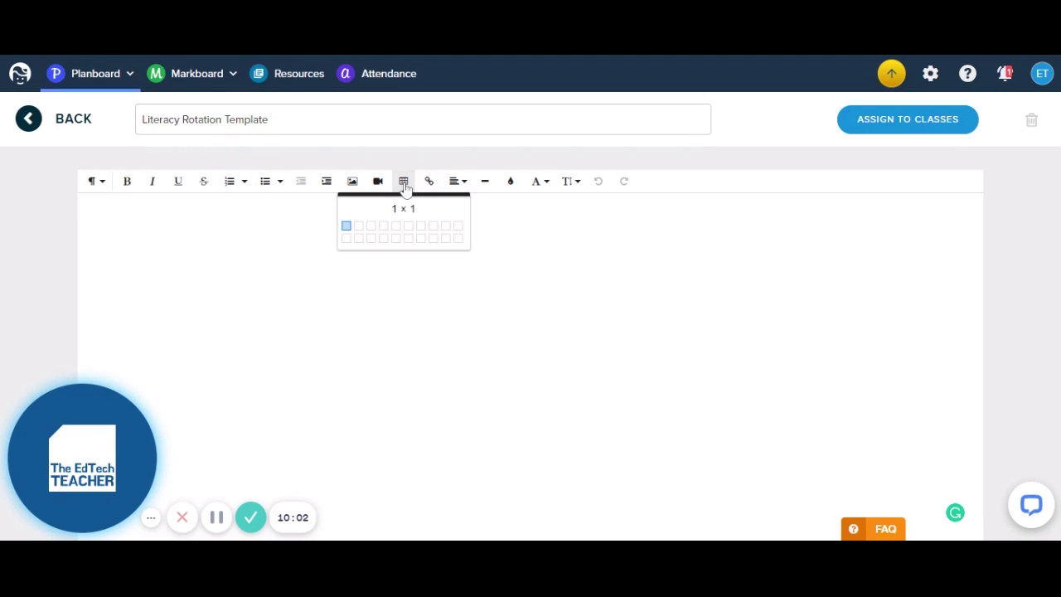
left_click(347, 226)
type("Lesson Focus:")
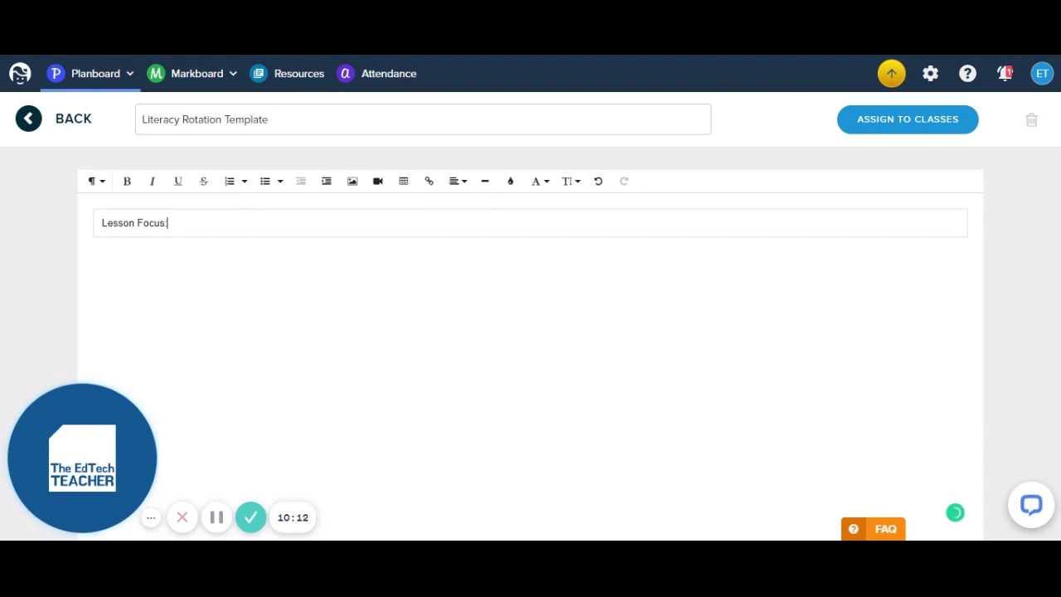
Step: Highlight the "Lesson Focus:" text with a light green background colour
left_click(509, 181)
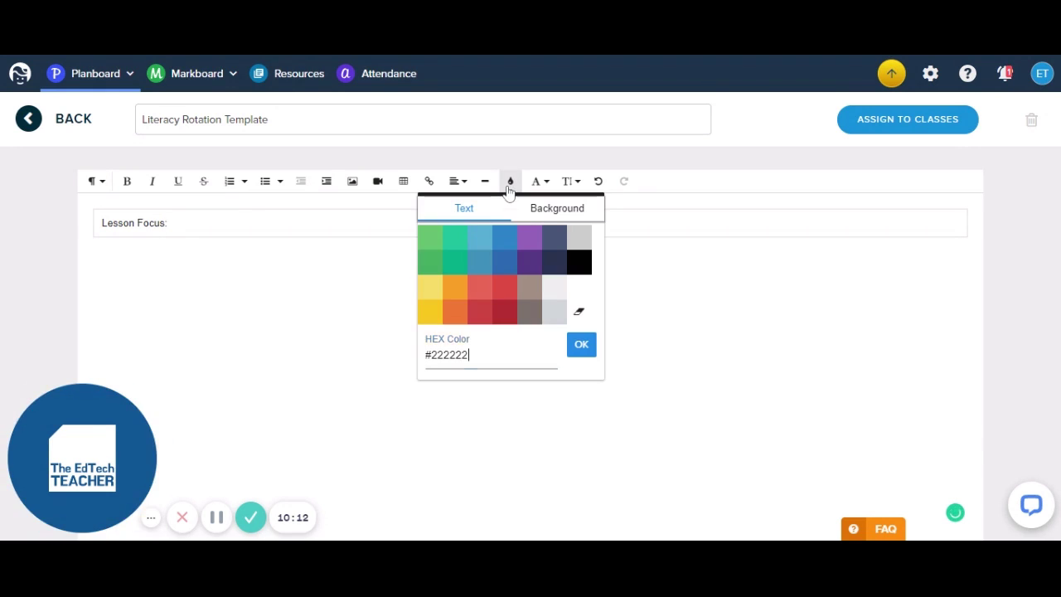
left_click(421, 237)
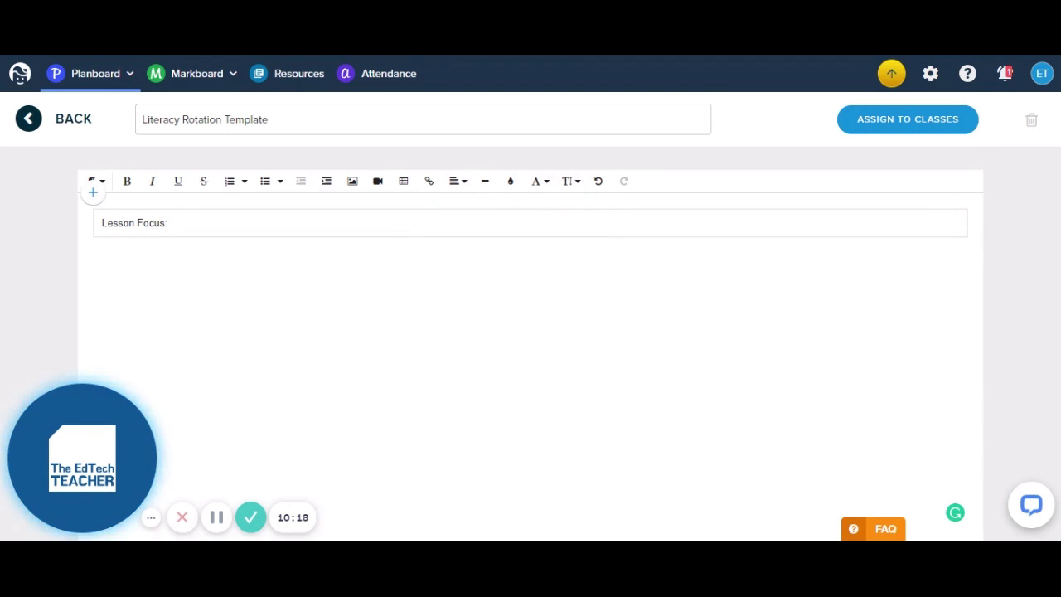
key("shift+Home")
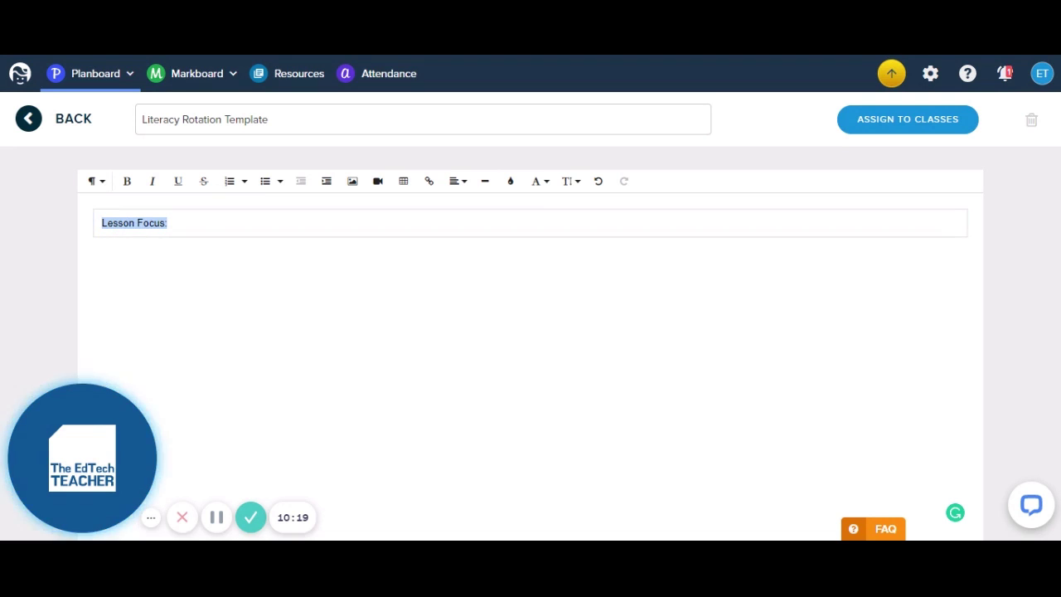
left_click(511, 181)
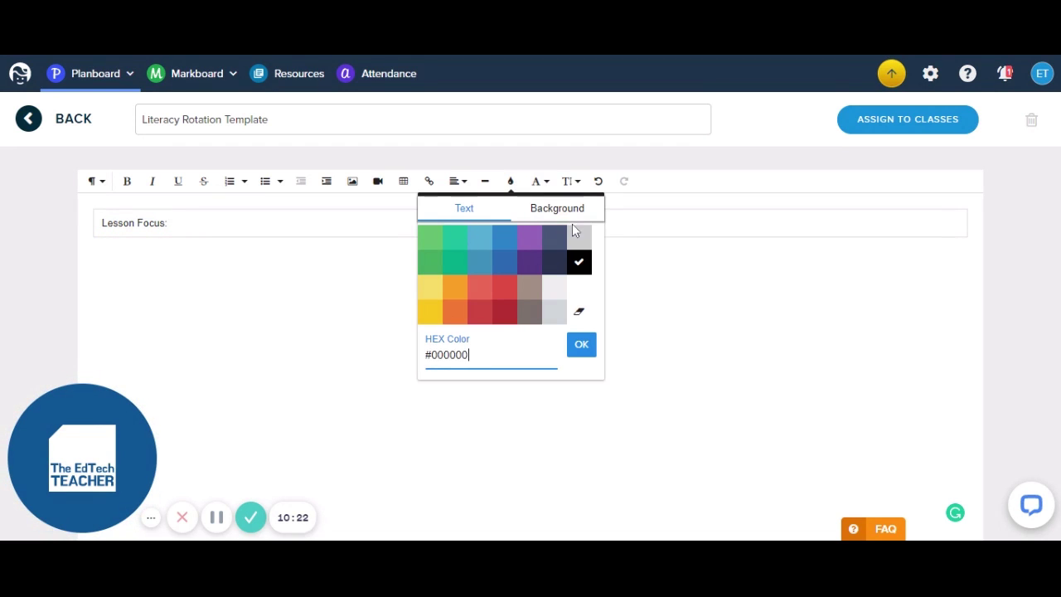
left_click(567, 210)
left_click(502, 236)
left_click(428, 238)
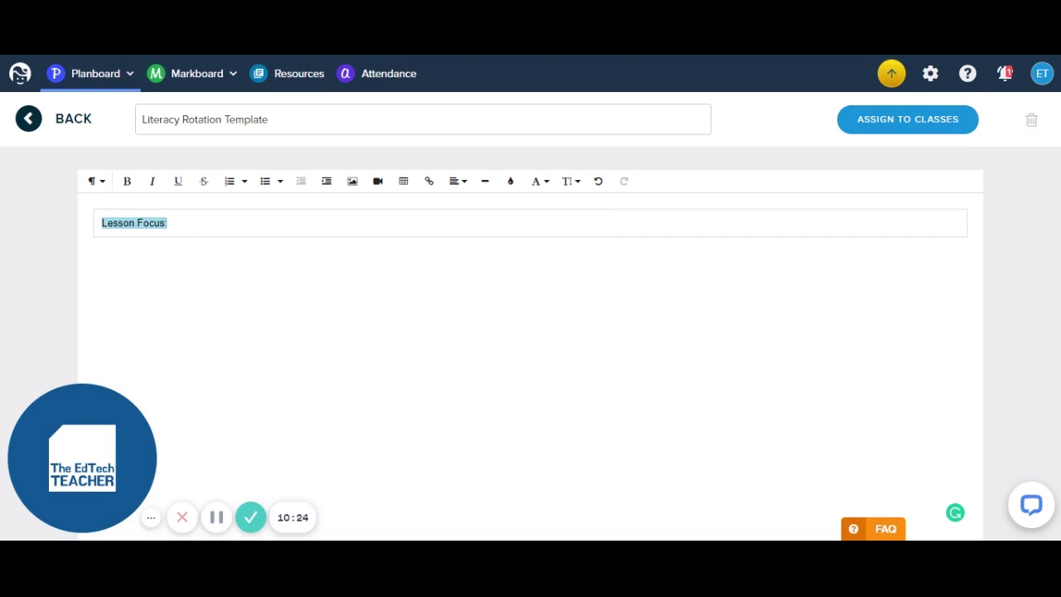
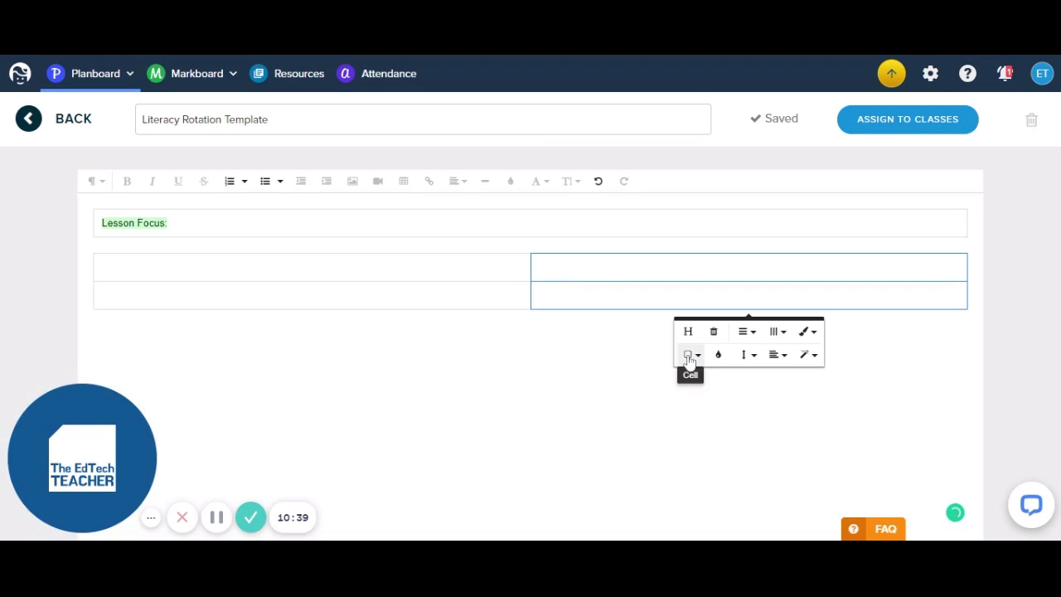
Step: Merge the two right-hand cells of the empty two-by-two table into a single cell
left_click(688, 331)
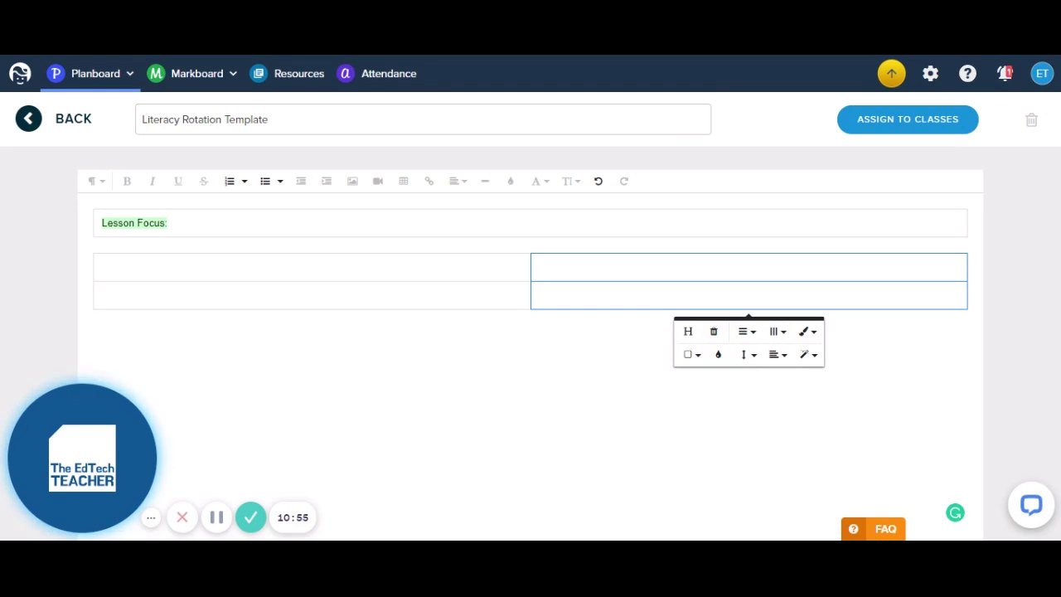
left_click(696, 356)
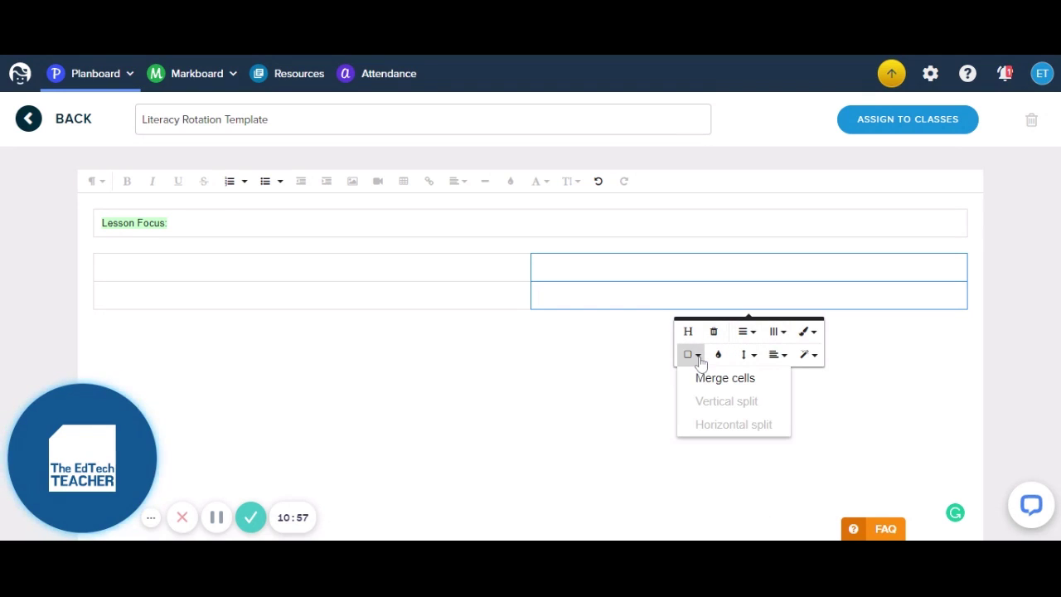
left_click(704, 378)
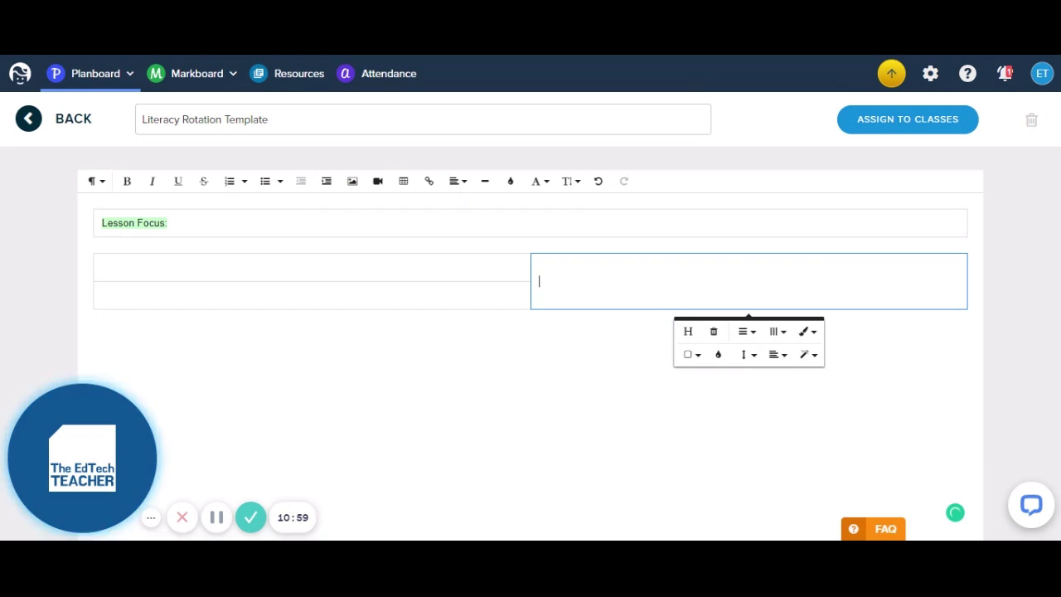
left_click(622, 284)
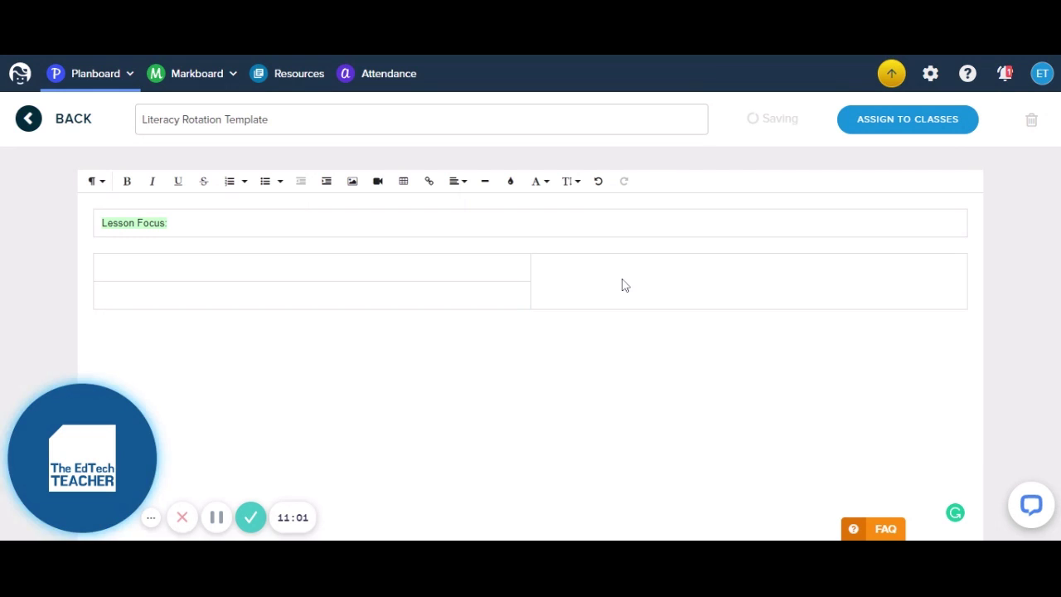
Step: Enter "Learning Intentions:" in the upper-left cell of the second table and "Success Criteria:" in the cell below it
key("shift+Tab")
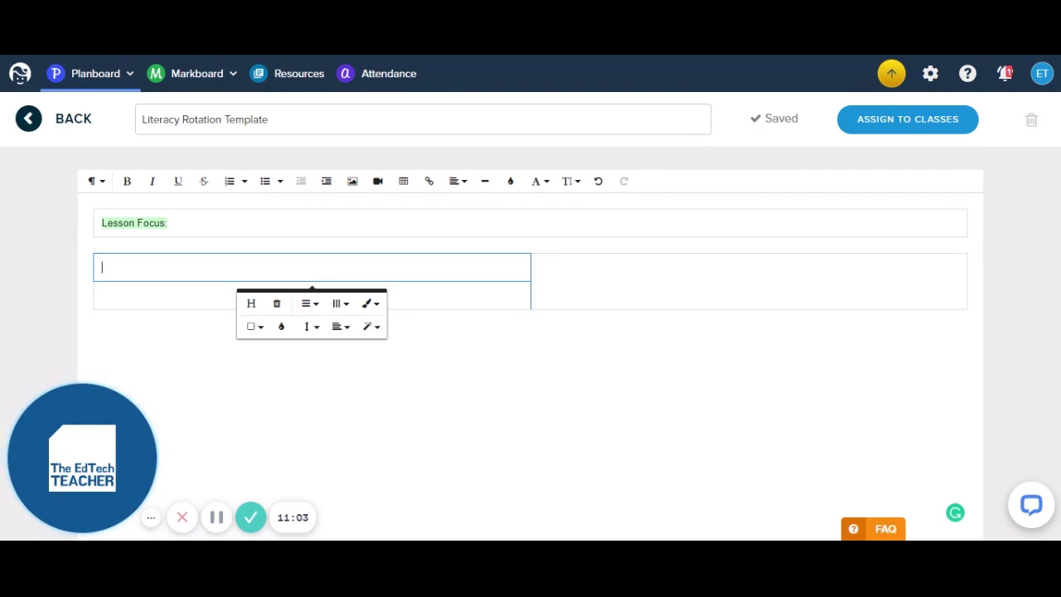
type("Learn")
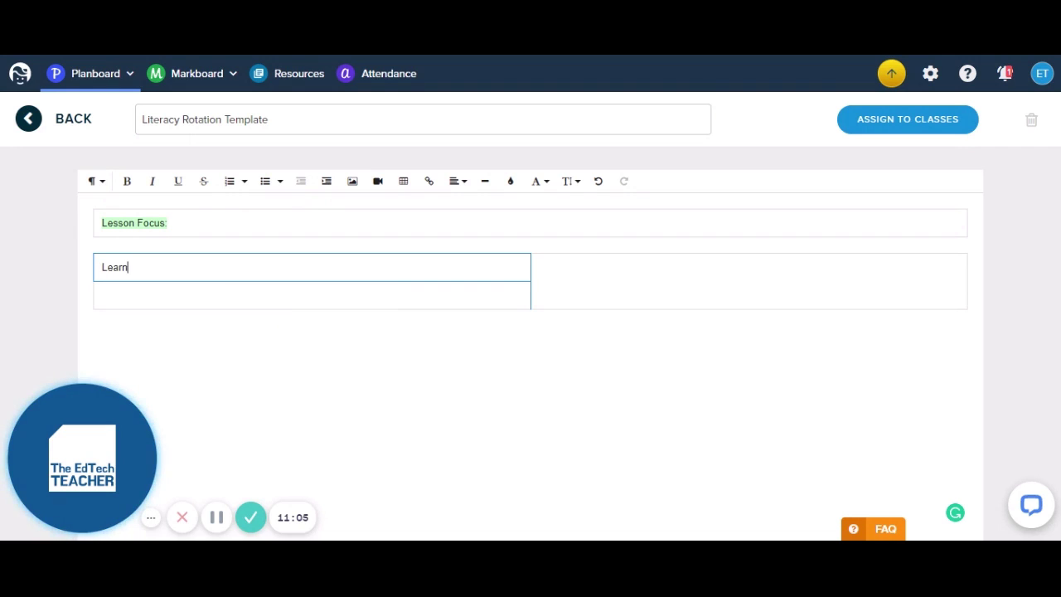
type("ing Intentions:")
left_click(103, 295)
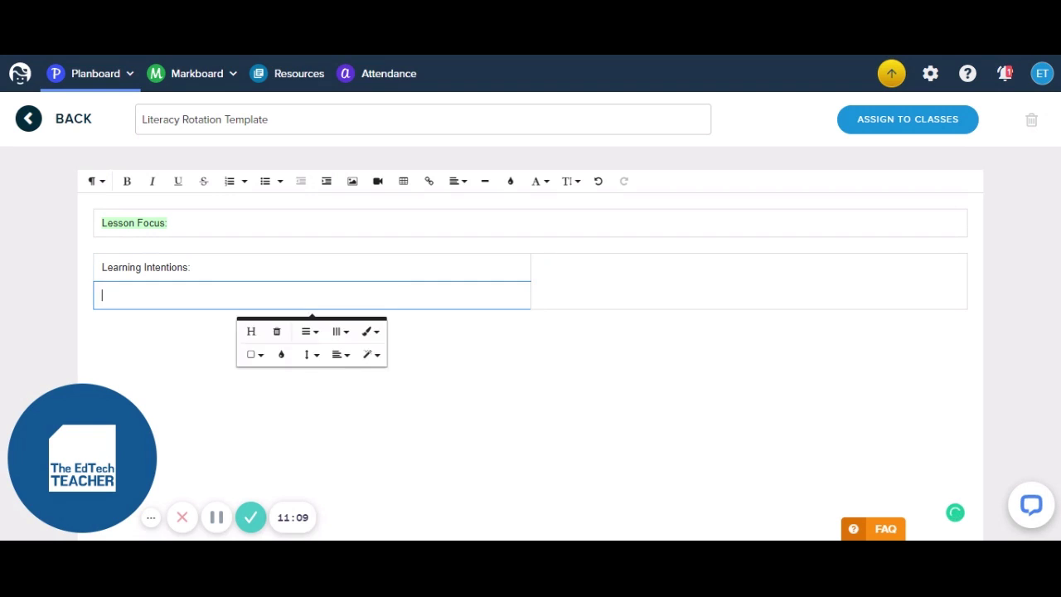
type("Succ")
type("e")
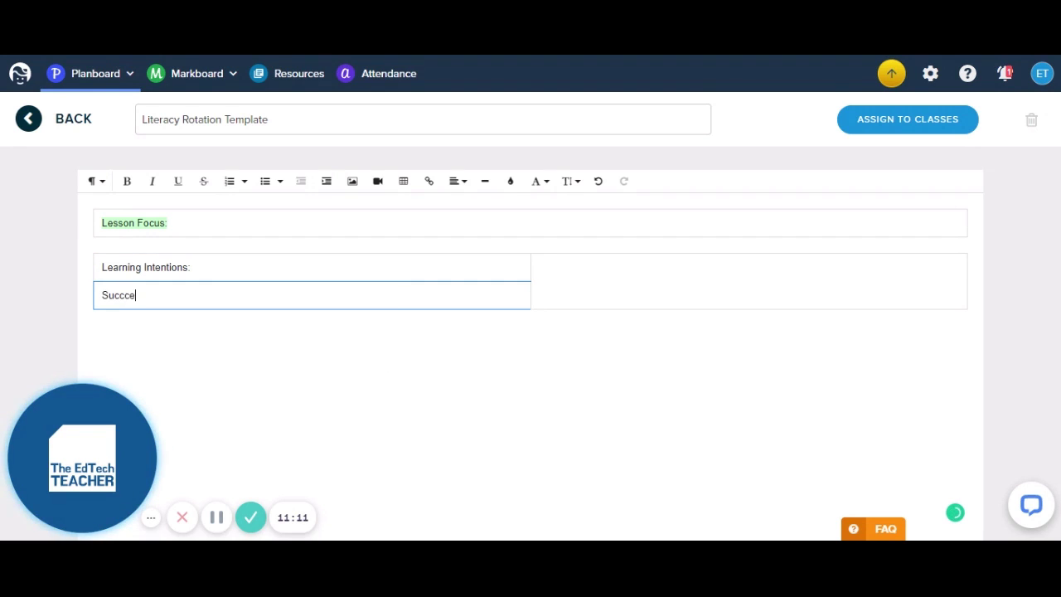
type("ss Criteria:")
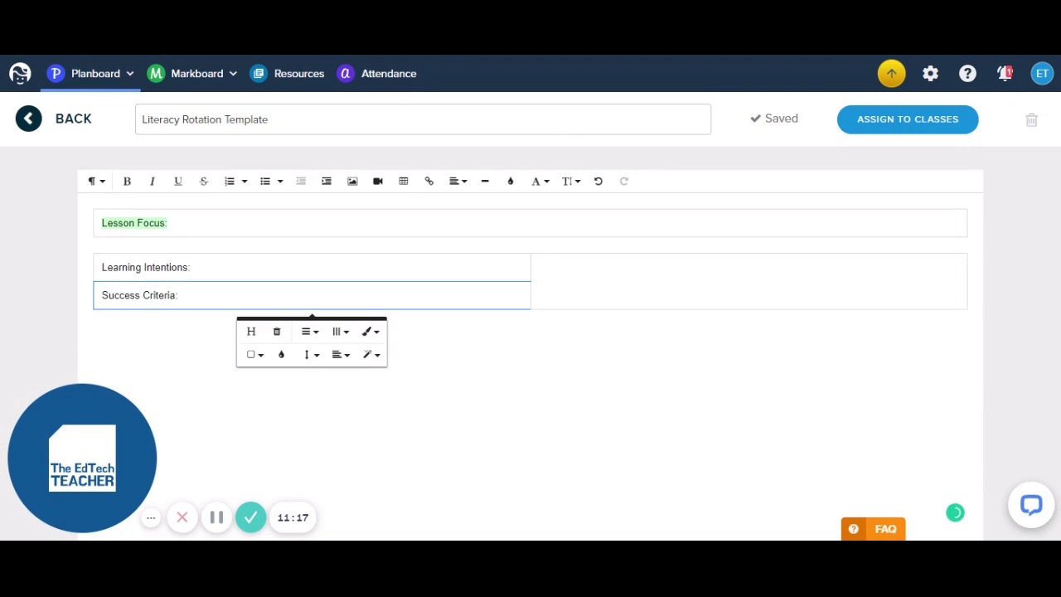
Step: Enter "Learning Outline:" in the merged right-hand cell of the second table
left_click(540, 281)
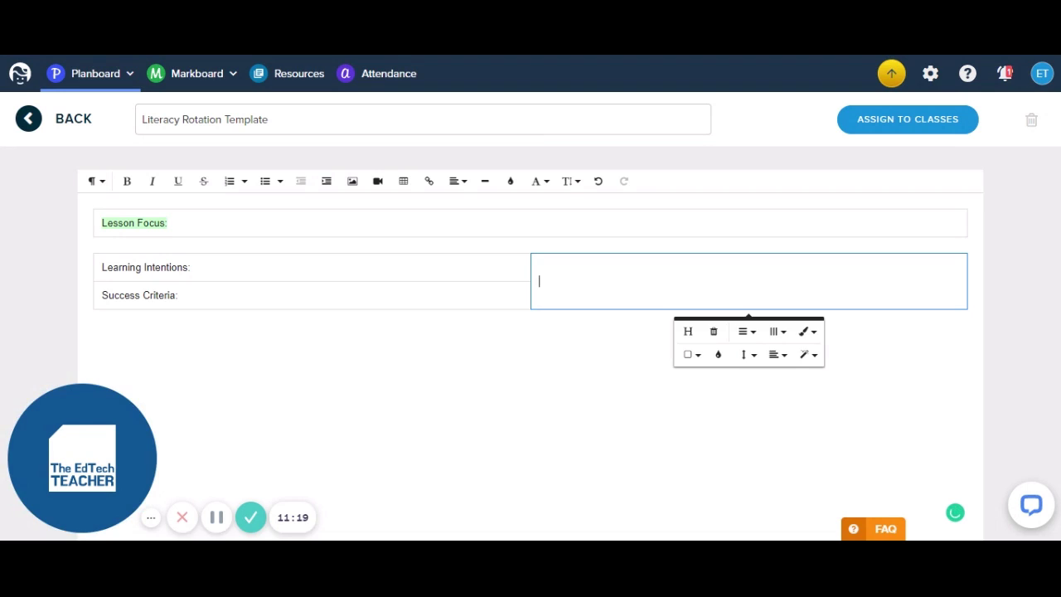
type("Learning Out")
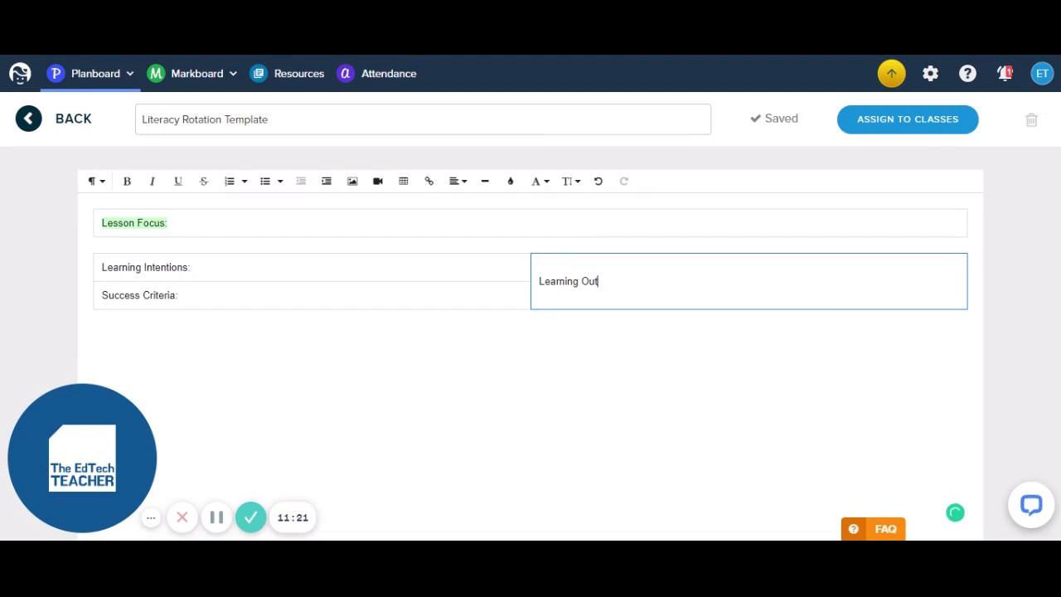
type("line:")
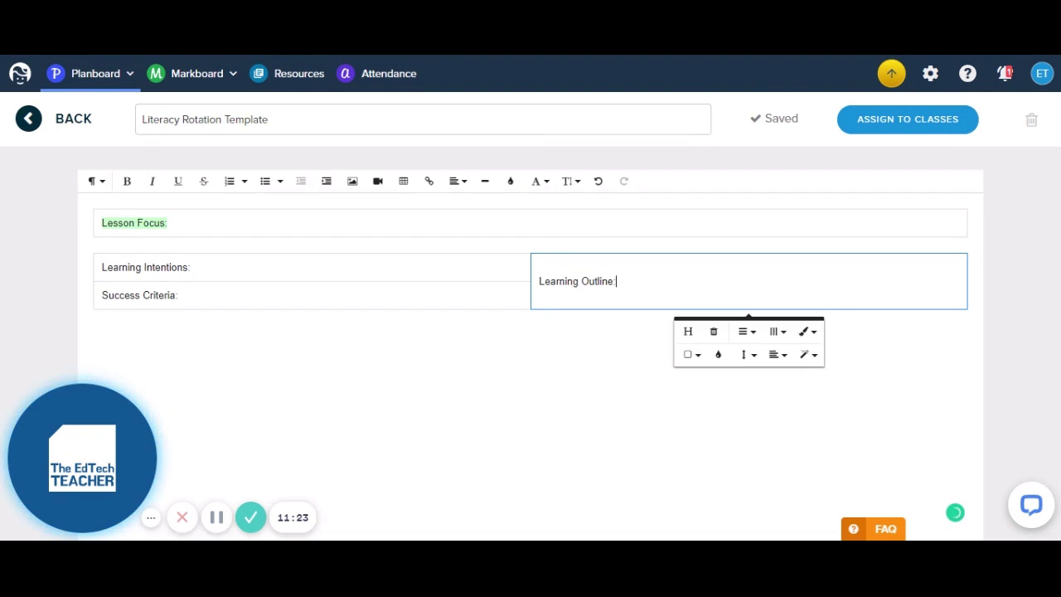
Step: Insert a table with two rows and three columns below the Learning Intentions table
left_click(1002, 309)
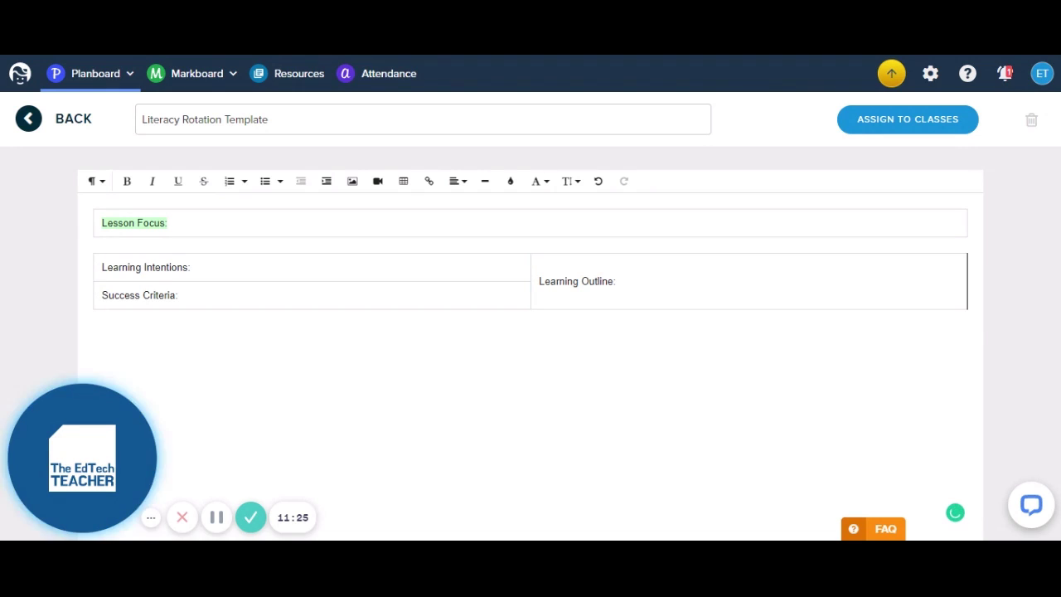
left_click(93, 332)
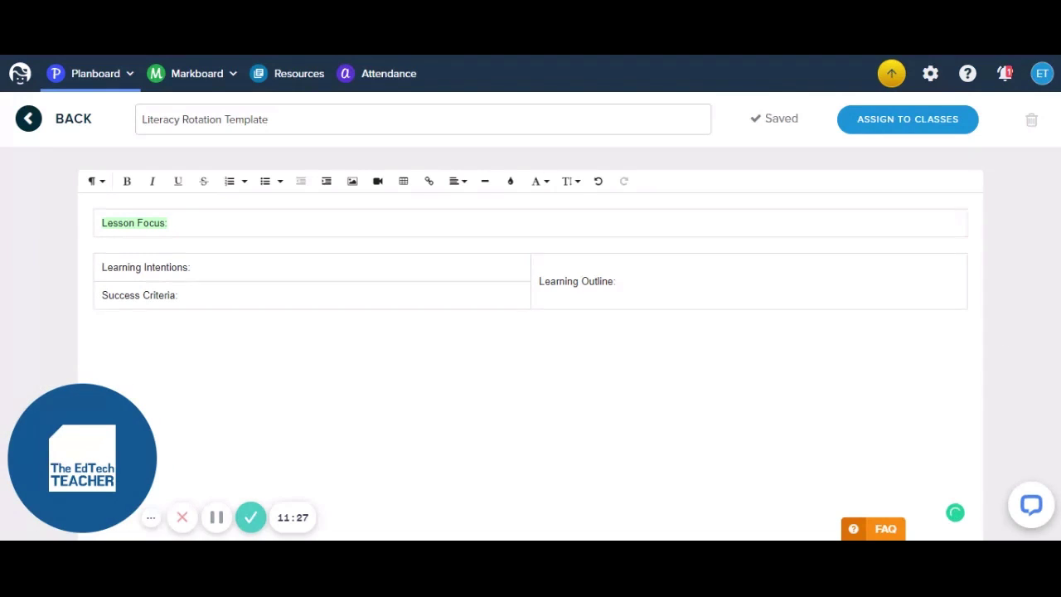
left_click(404, 183)
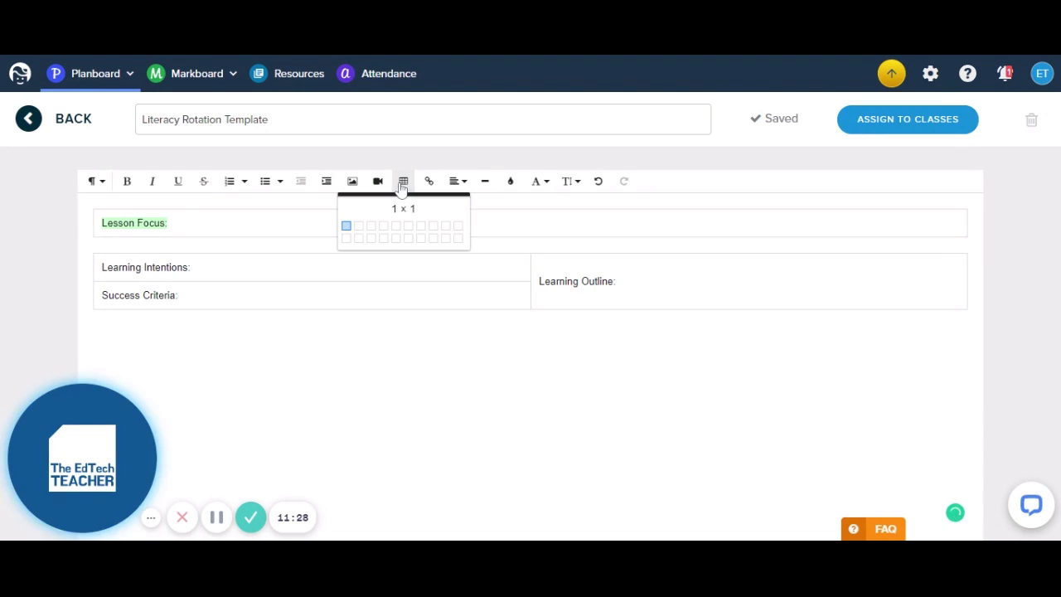
left_click(372, 240)
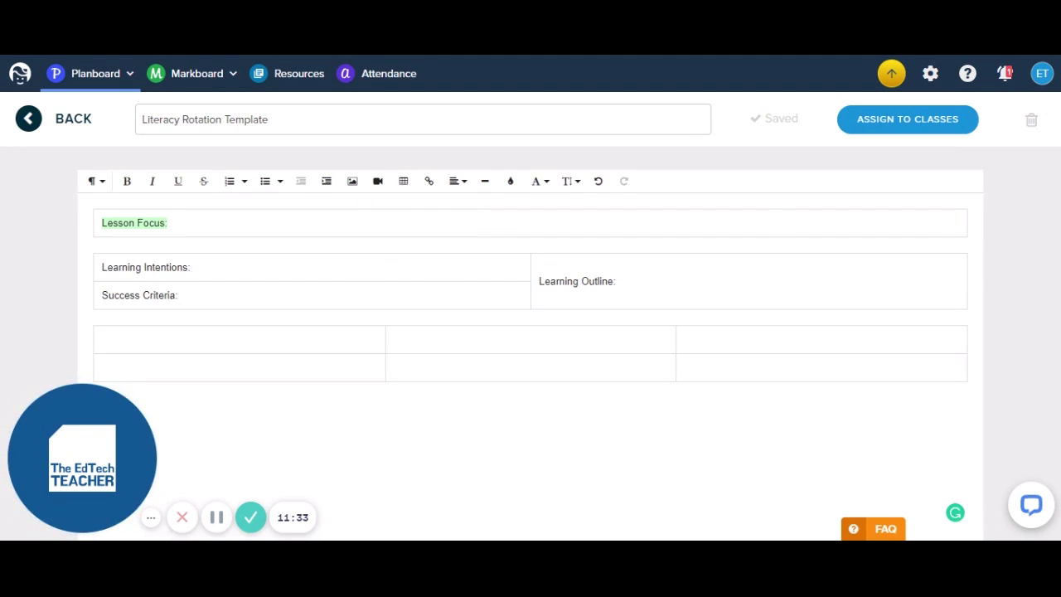
Step: Label the new table's cells Blue, Red and Yellow in the first row and Green, Purple and Pink in the second
type("Blue")
key("Tab")
type("Red ")
type("Ye")
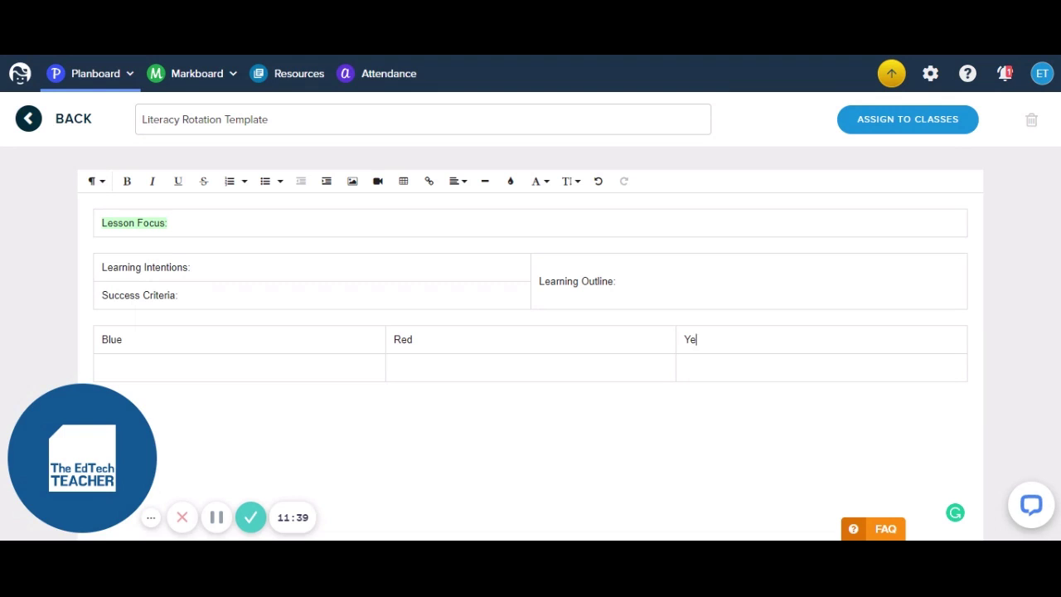
type("llow ")
type("Green")
key("Tab")
type("Pupp")
key("BackSpace")
type("r")
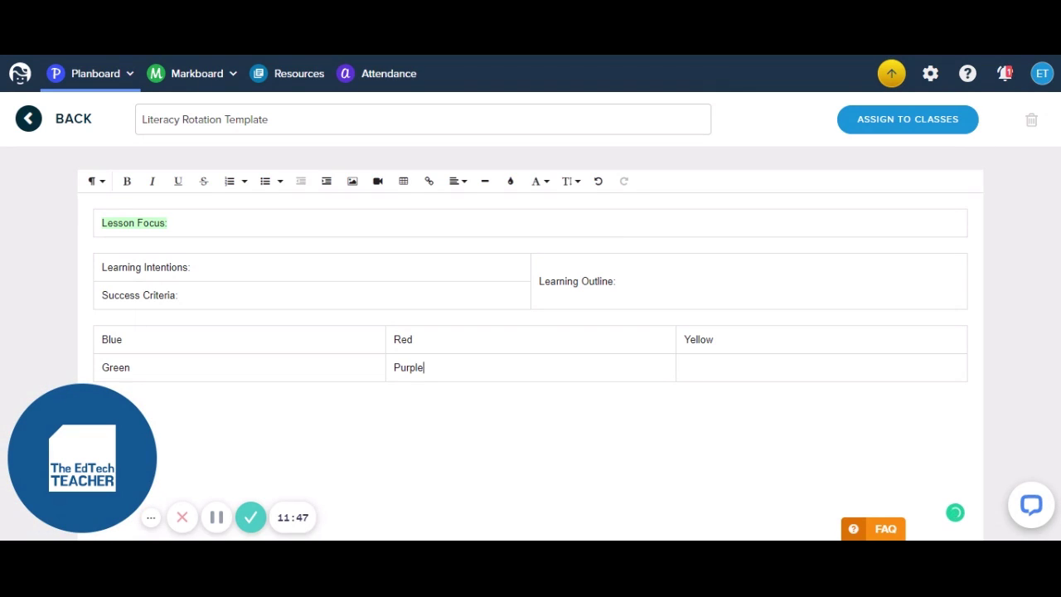
type("Pink")
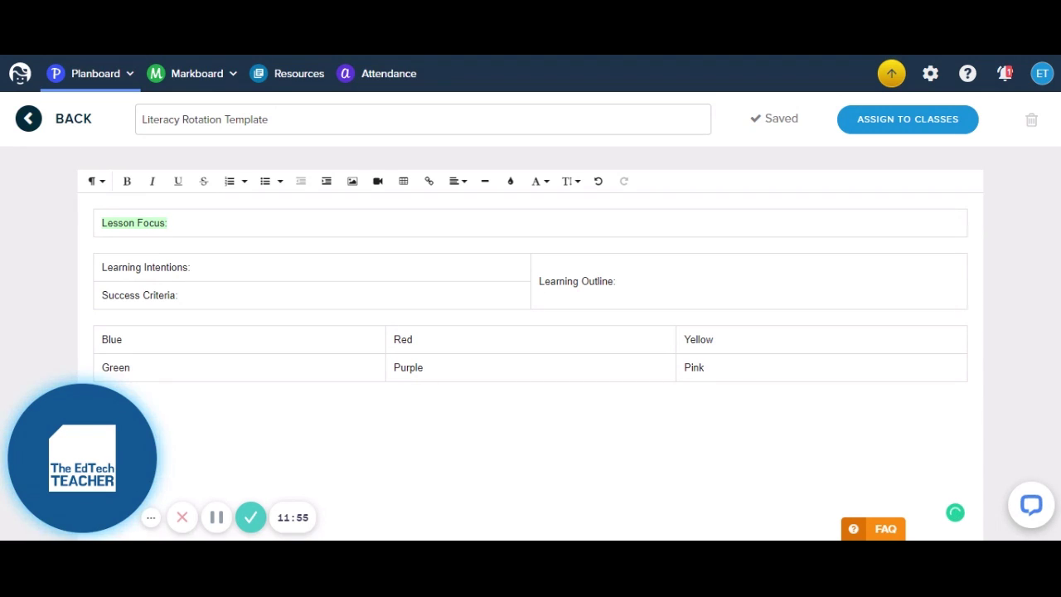
Step: Fill the Blue cell with dark blue, the Red cell with dark red and the Yellow cell with light yellow
left_click(102, 339)
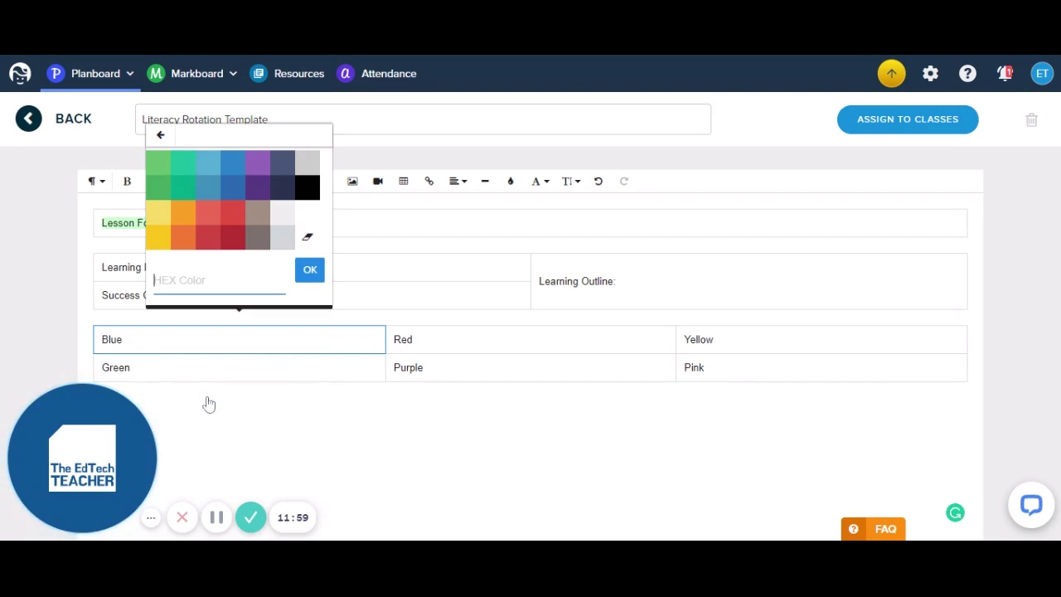
left_click(208, 398)
left_click(230, 186)
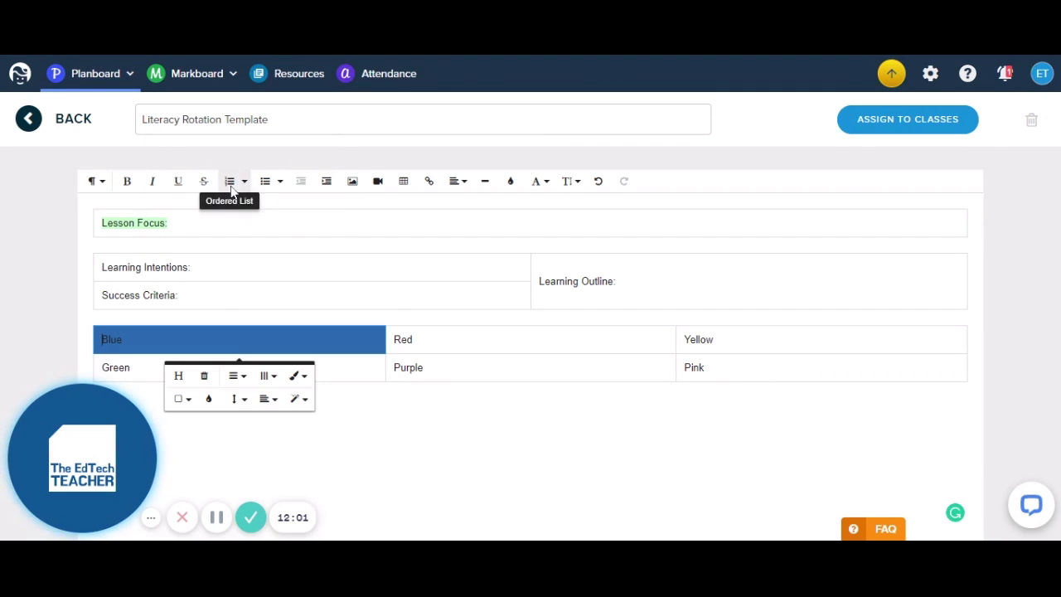
key("Tab")
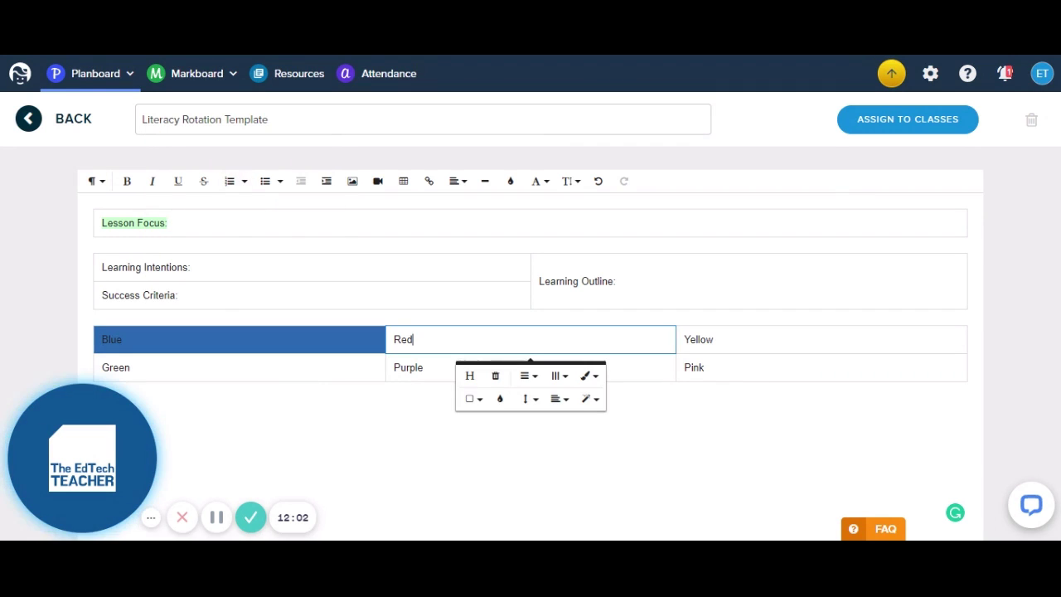
left_click(499, 399)
left_click(527, 239)
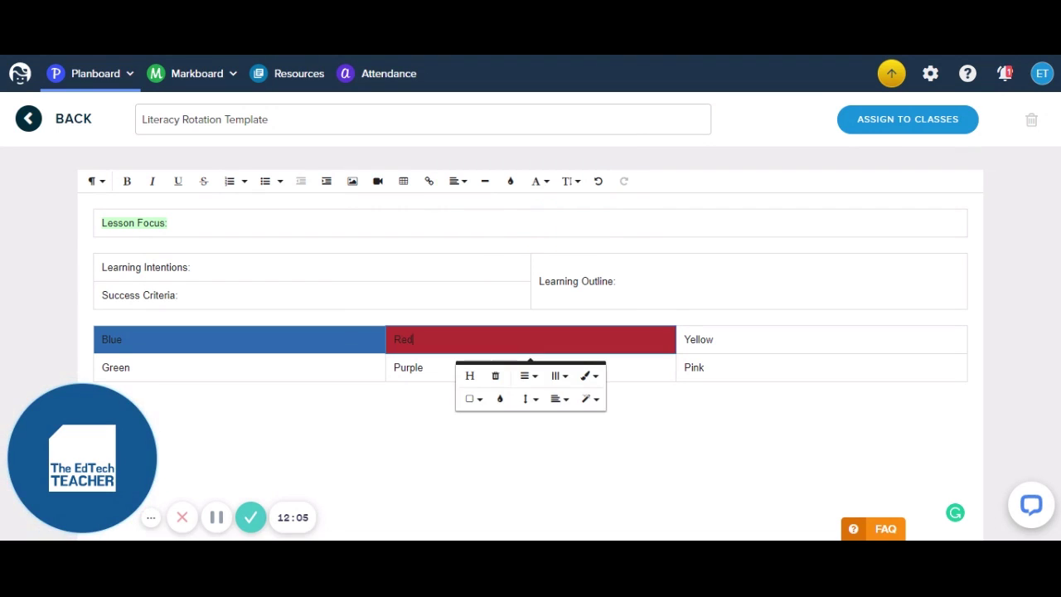
key("Tab")
left_click(790, 399)
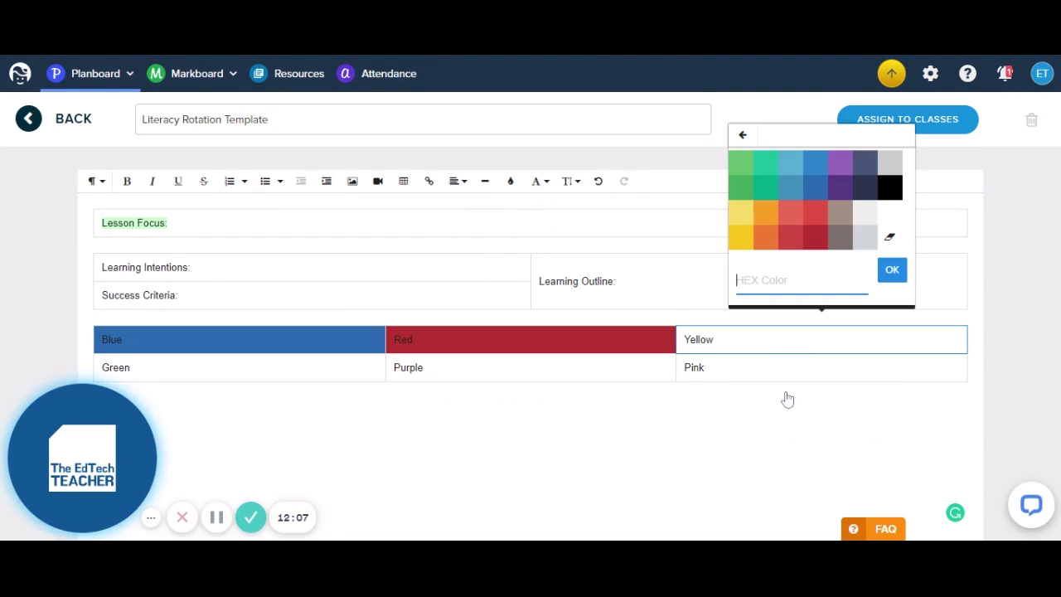
left_click(742, 212)
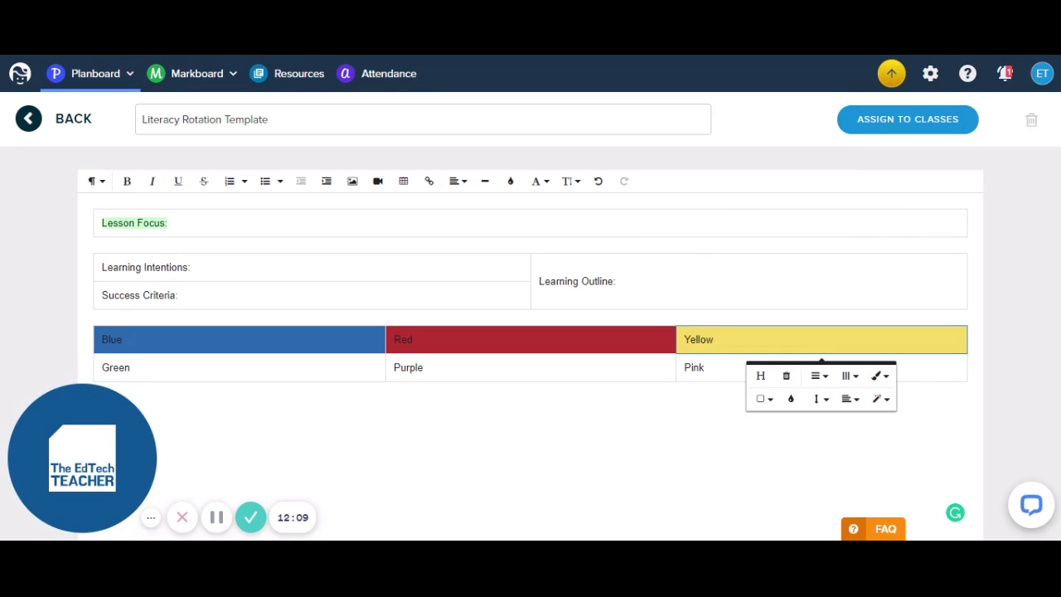
Step: Fill the Green cell with light green and the Purple cell with light purple
key("Tab")
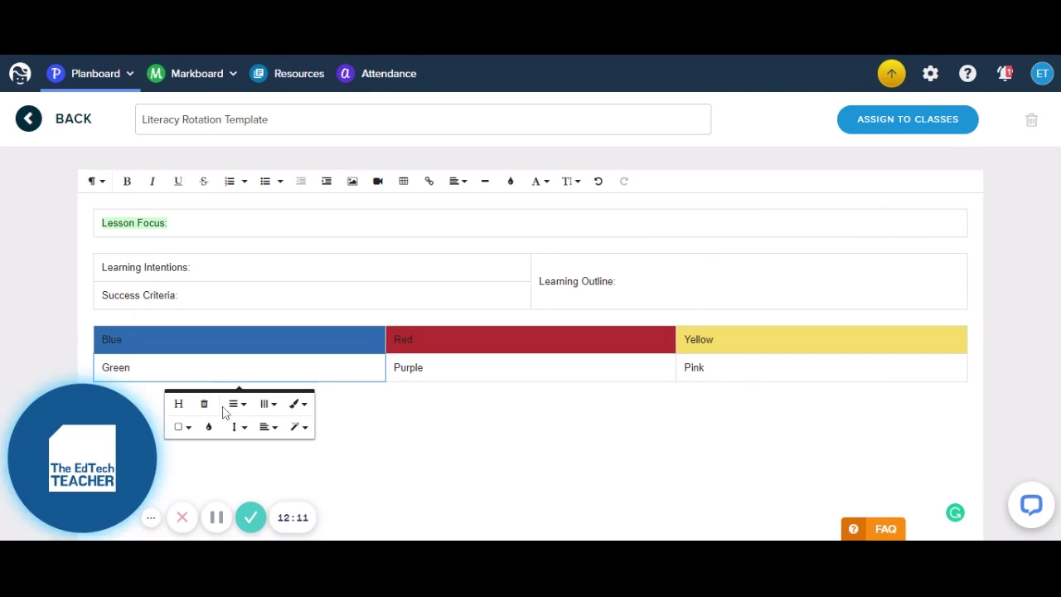
left_click(208, 427)
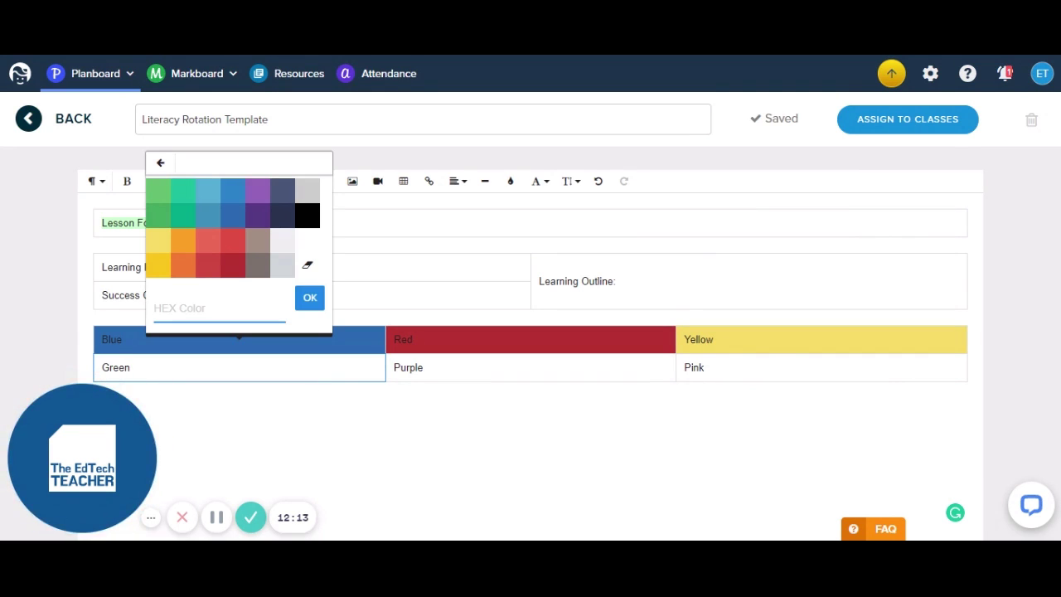
left_click(158, 205)
key("Tab")
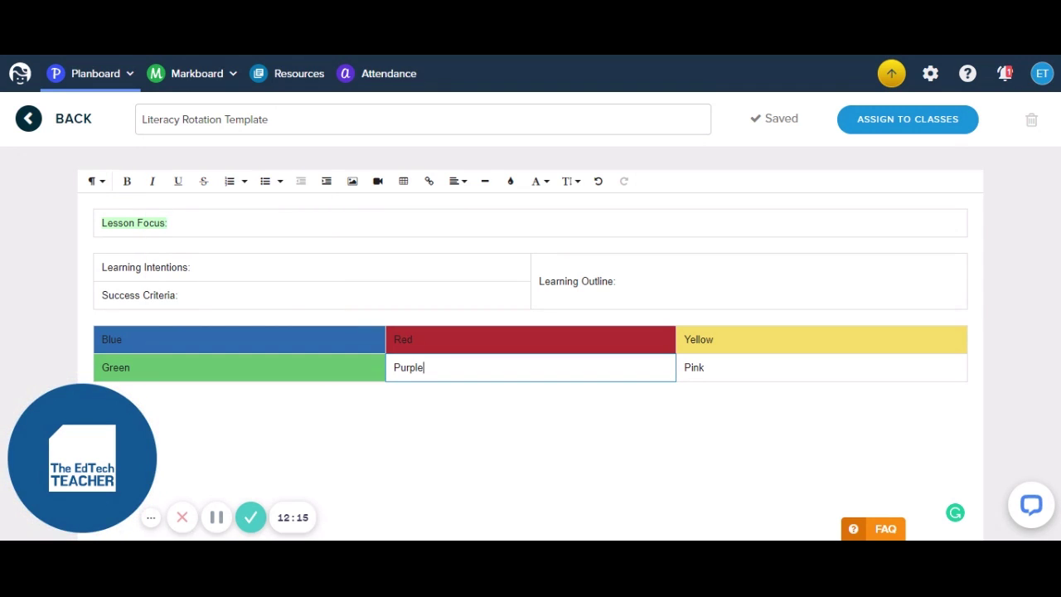
left_click(499, 427)
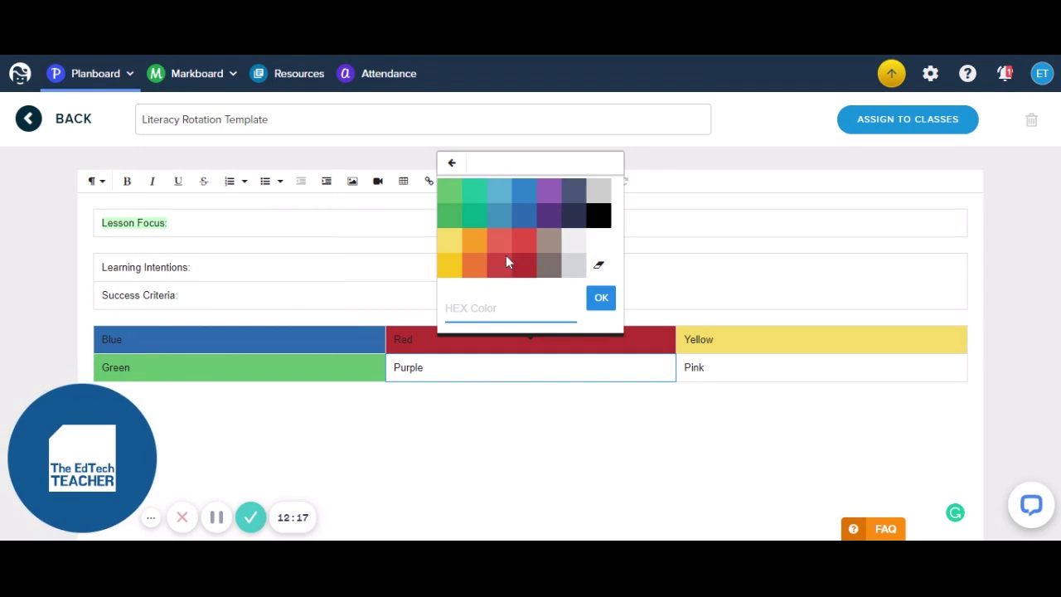
left_click(553, 194)
Step: Fill the Pink cell with light red
key("Tab")
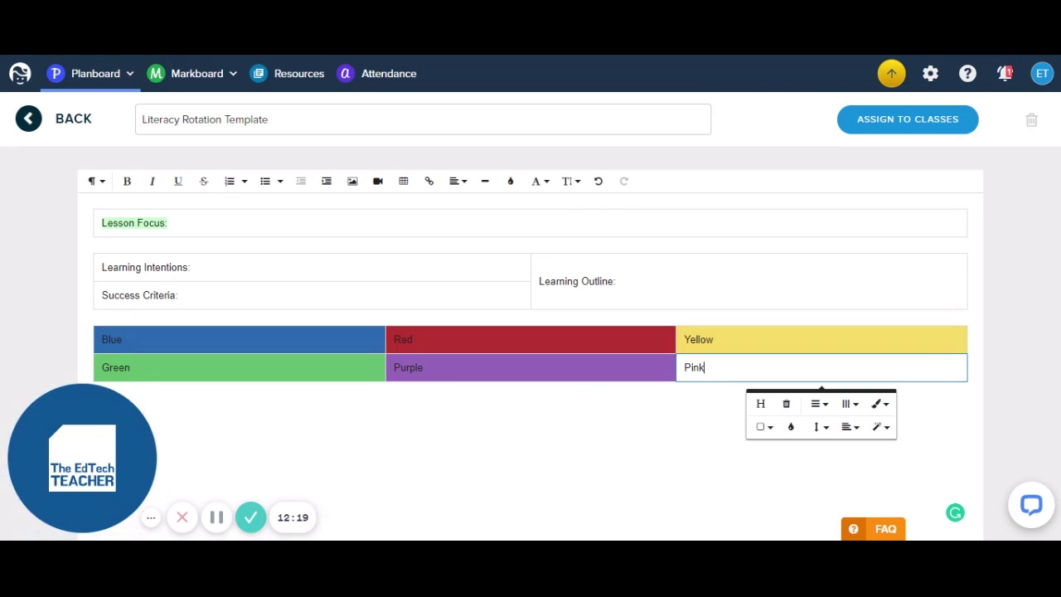
left_click(790, 426)
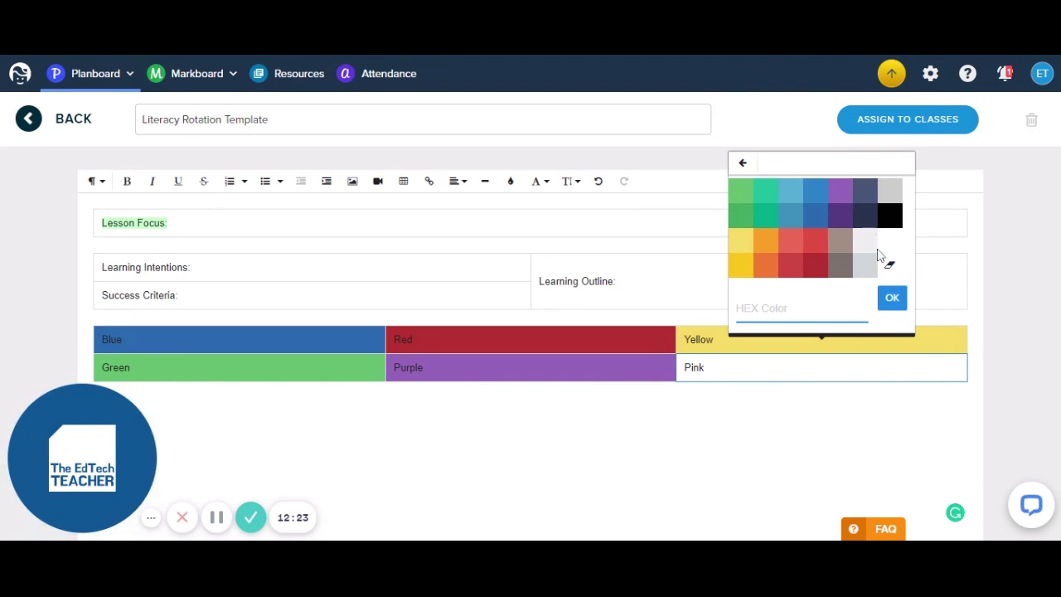
left_click(792, 237)
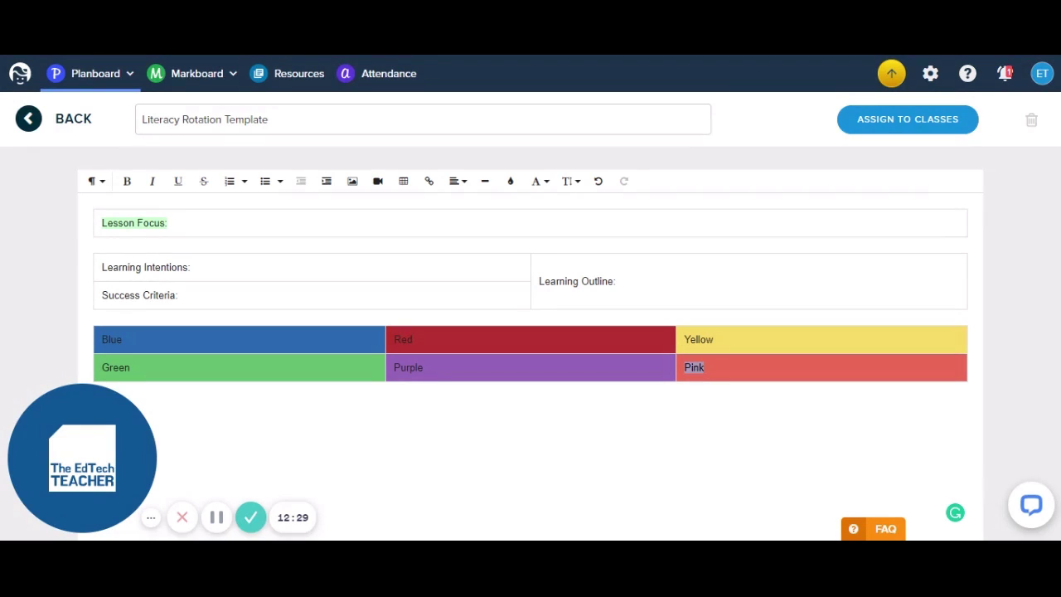
Step: Relabel the Pink cell as Orange and change its fill to dark orange
type("Orange")
left_click(729, 368)
left_click(791, 428)
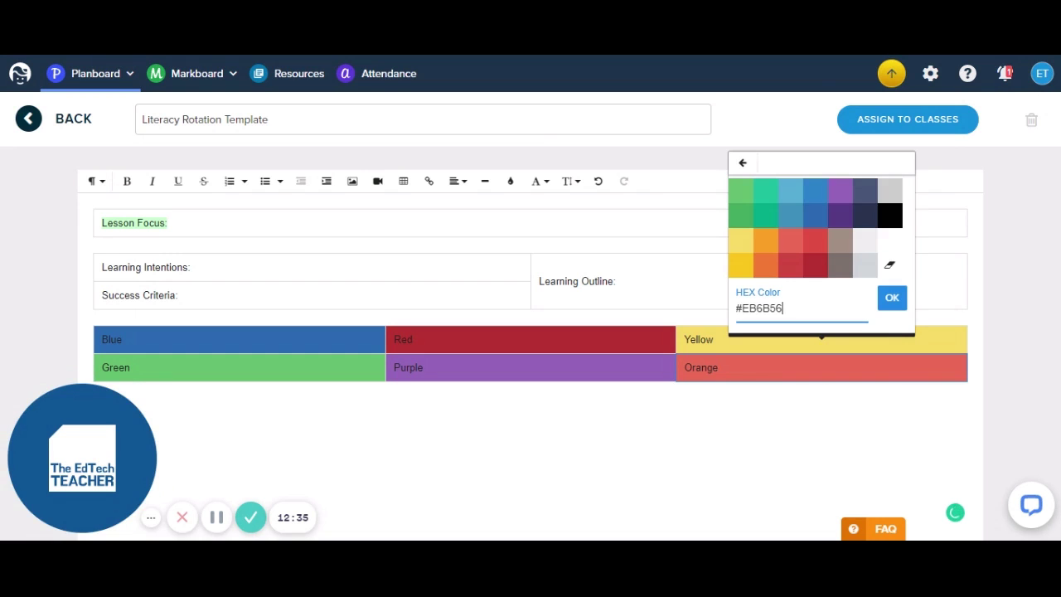
left_click(765, 265)
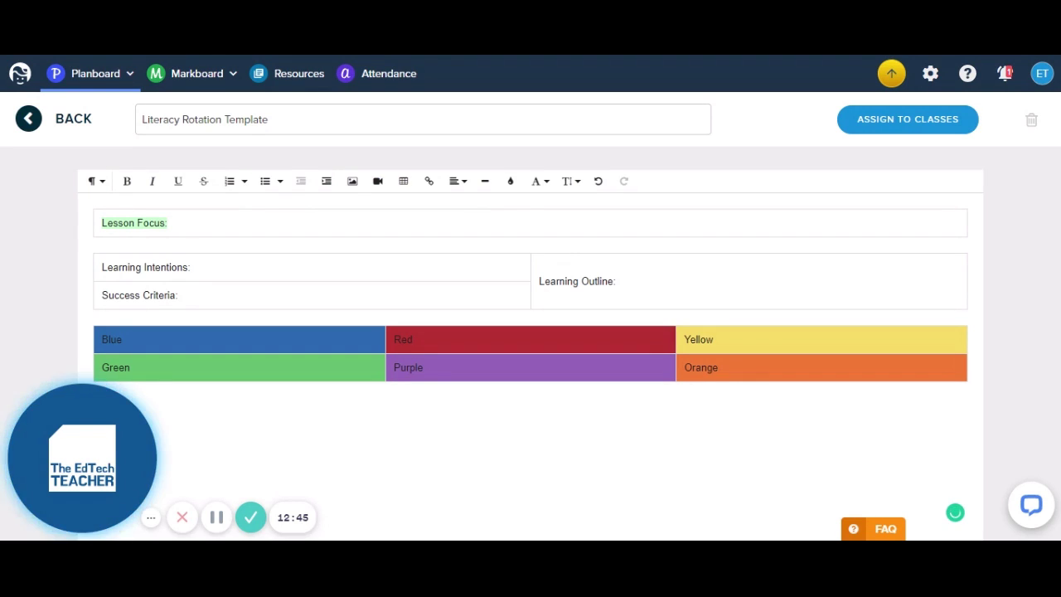
Step: Add a "Resources:" line below the coloured table and insert the Chalk Planboard Series image under it
type("Words")
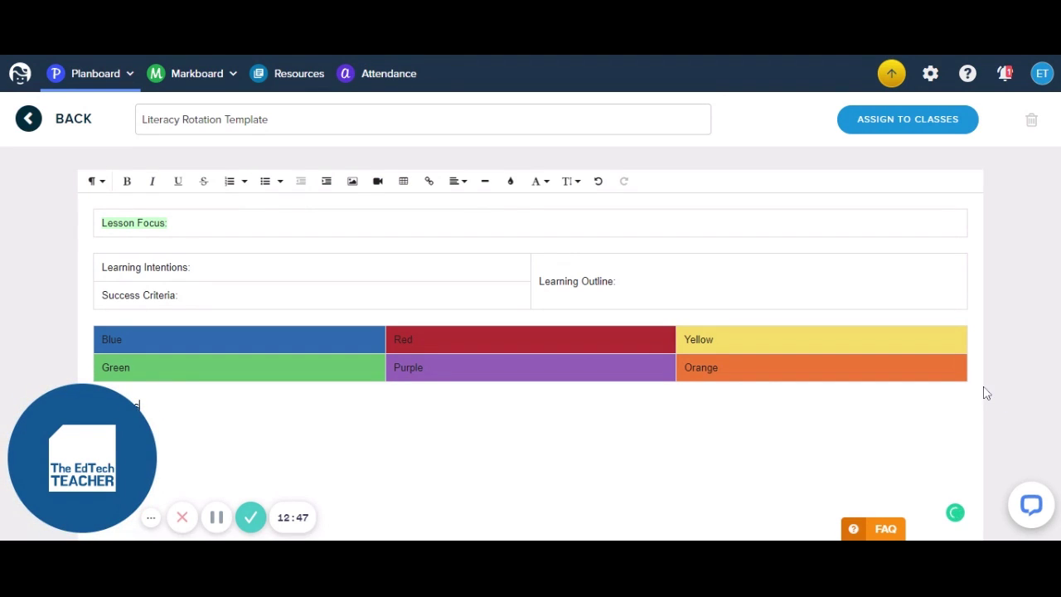
left_click(352, 182)
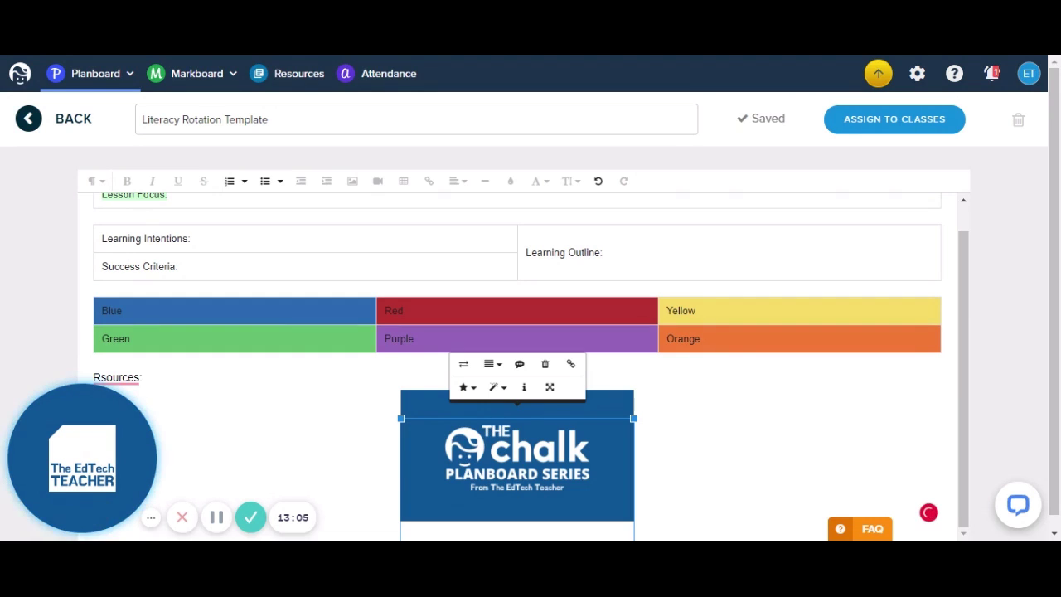
left_click(136, 379)
left_click(137, 232)
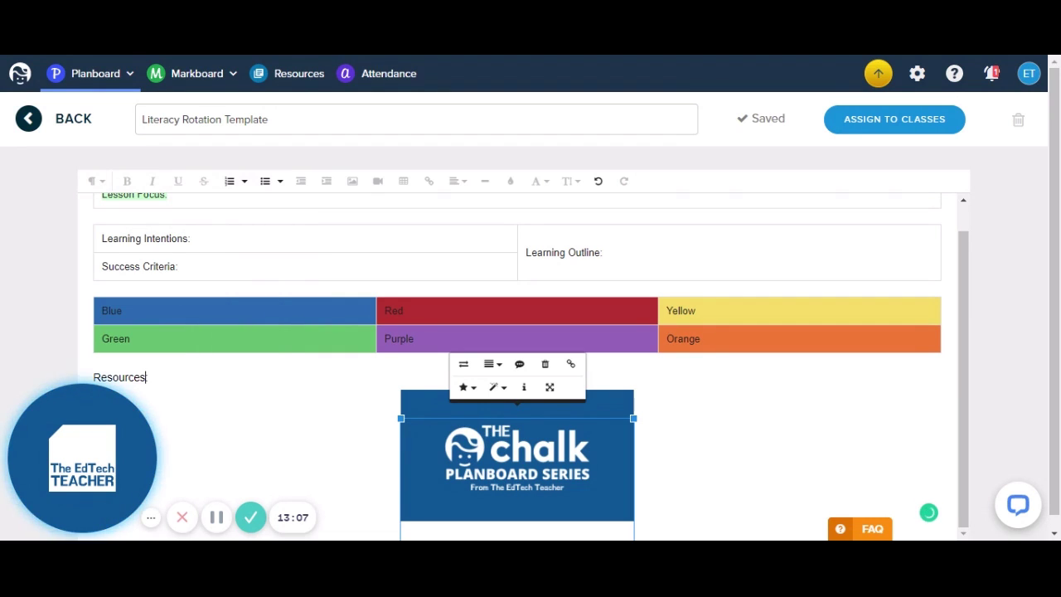
Step: Align the Chalk Planboard Series image to the left and add an image caption beneath it
left_click(493, 461)
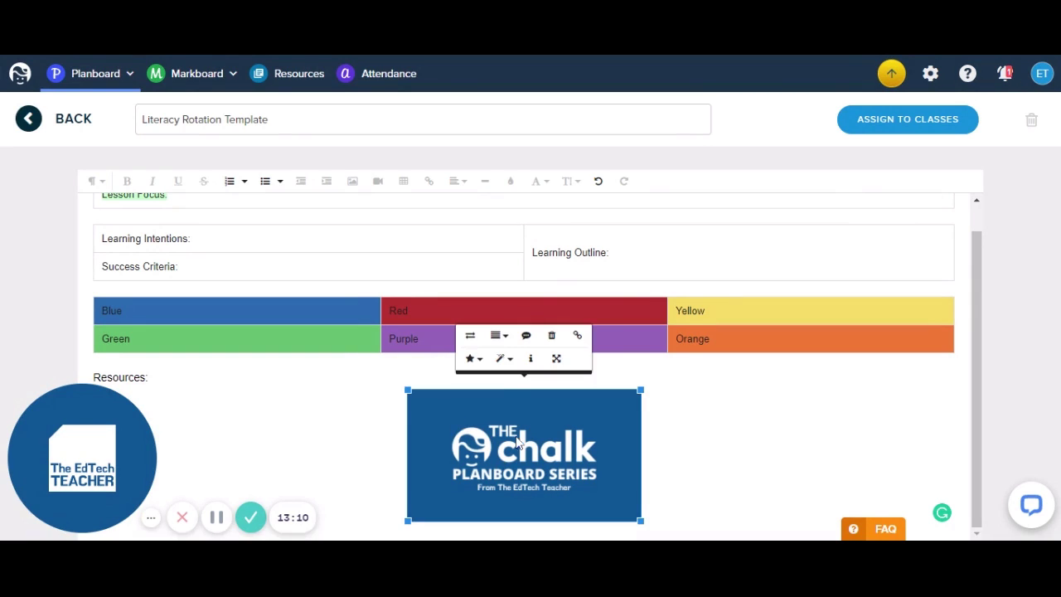
left_click(500, 338)
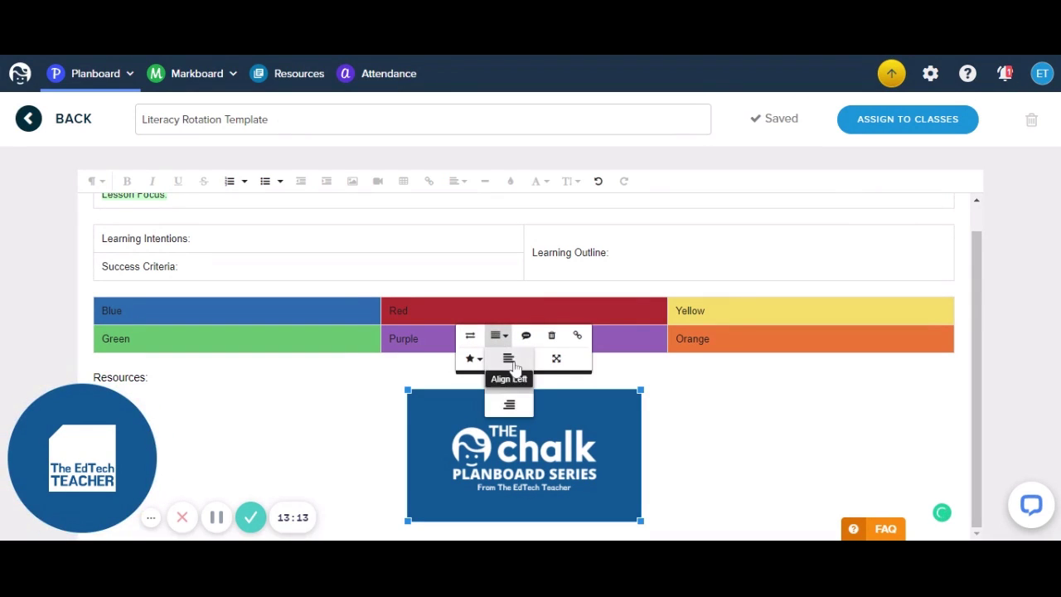
left_click(505, 374)
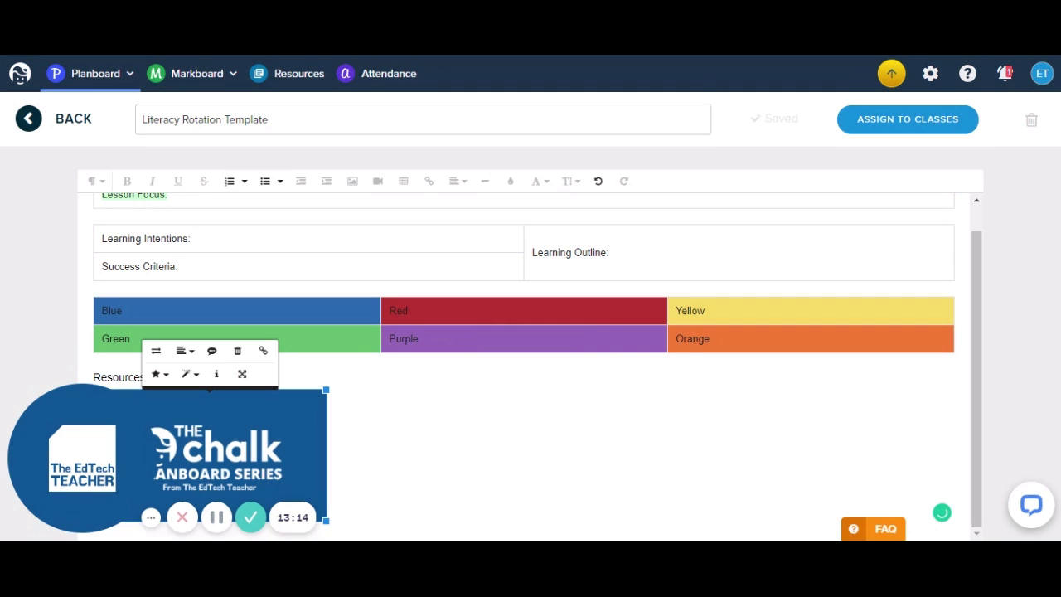
left_click(212, 350)
left_click(267, 417)
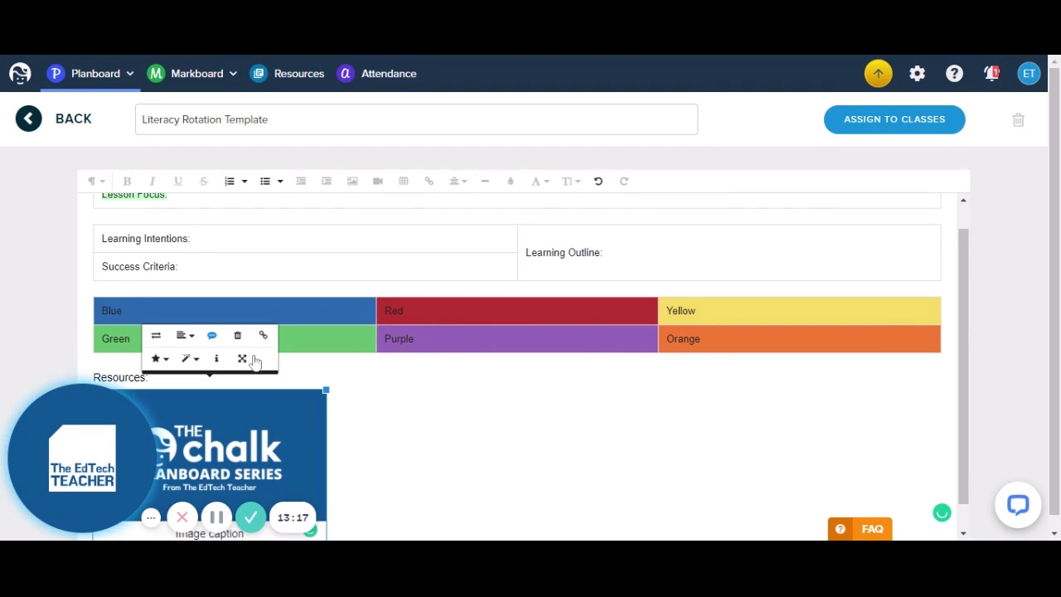
left_click(155, 363)
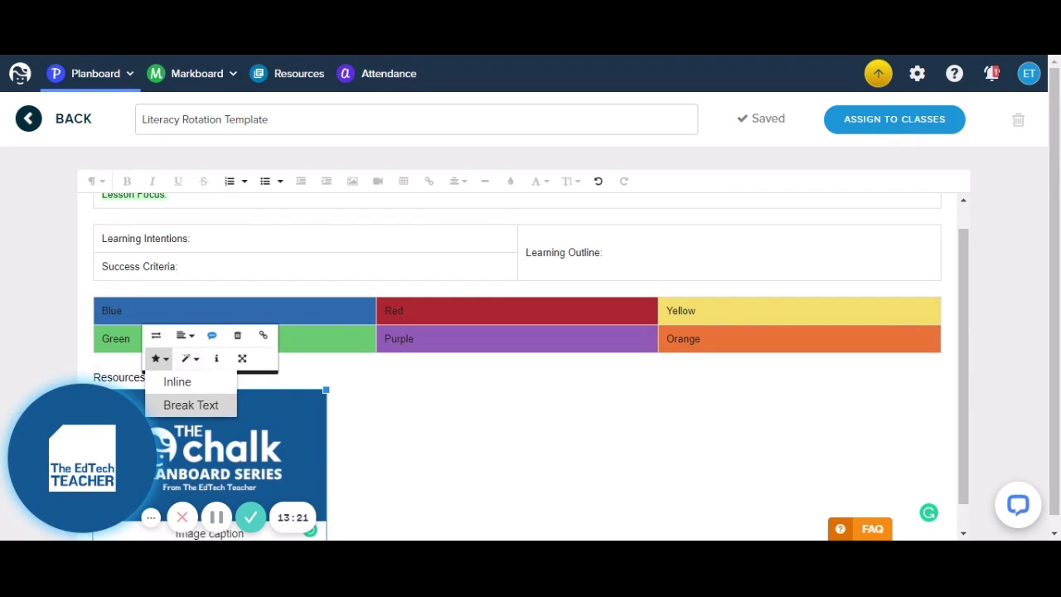
Step: Try to upload a video file to the Resources section
left_click(151, 377)
left_click(378, 181)
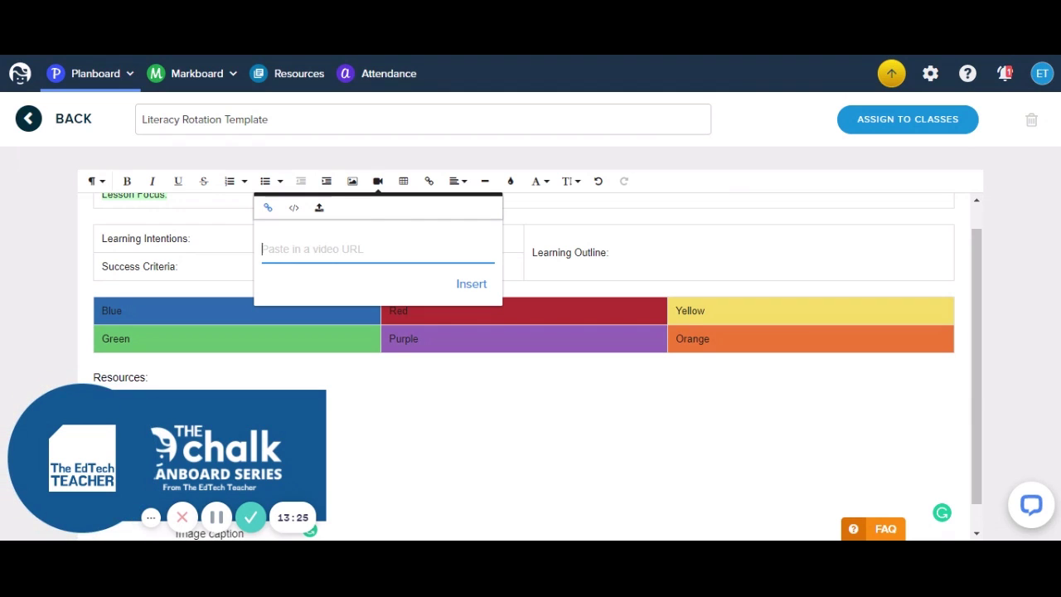
left_click(319, 209)
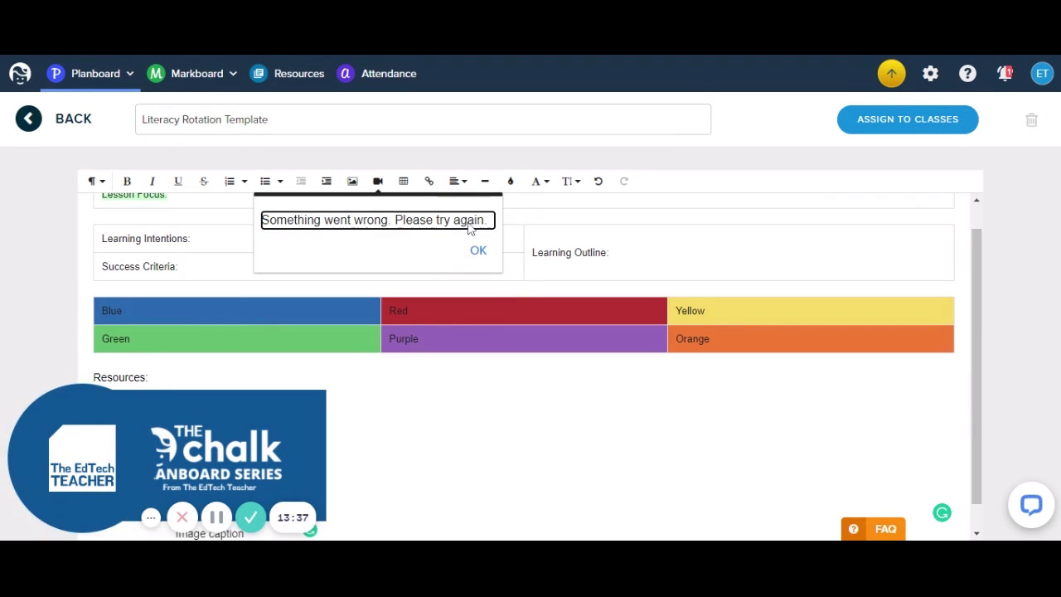
left_click(472, 254)
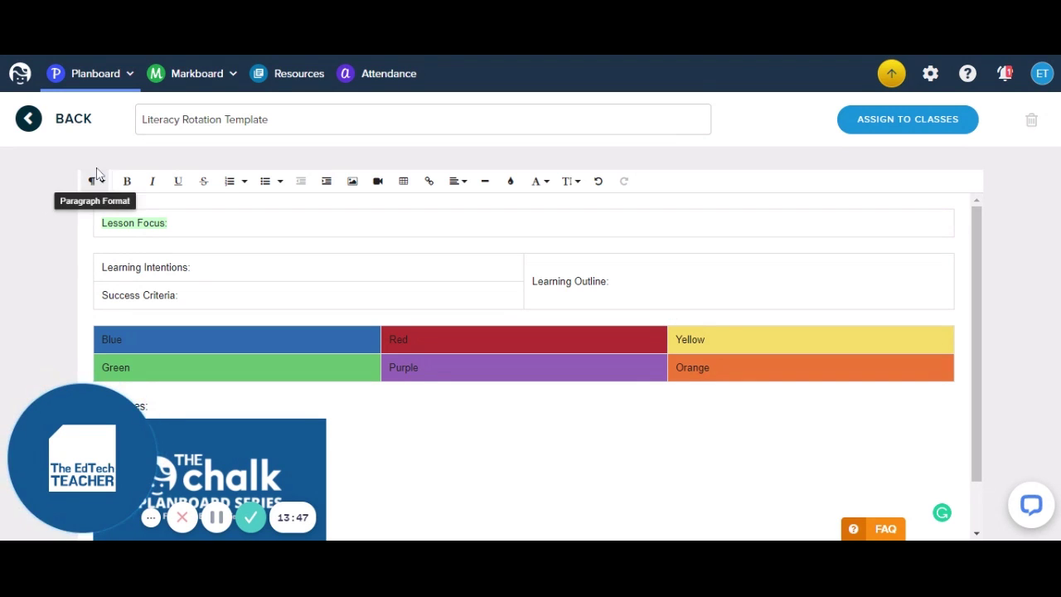
Step: Create a new blank template named "Absent" and return to the template list
left_click(63, 118)
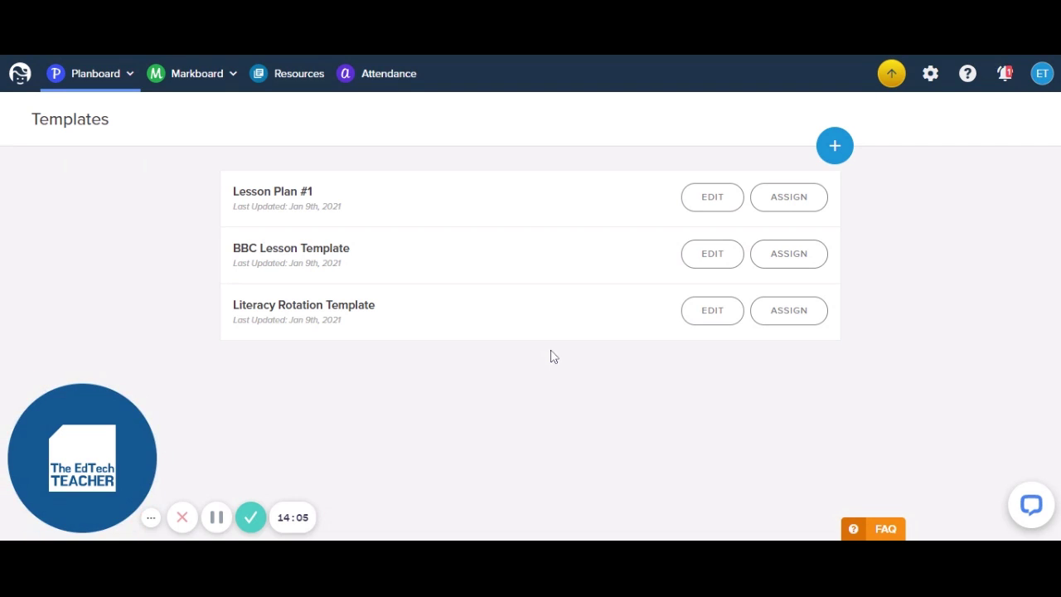
left_click(839, 148)
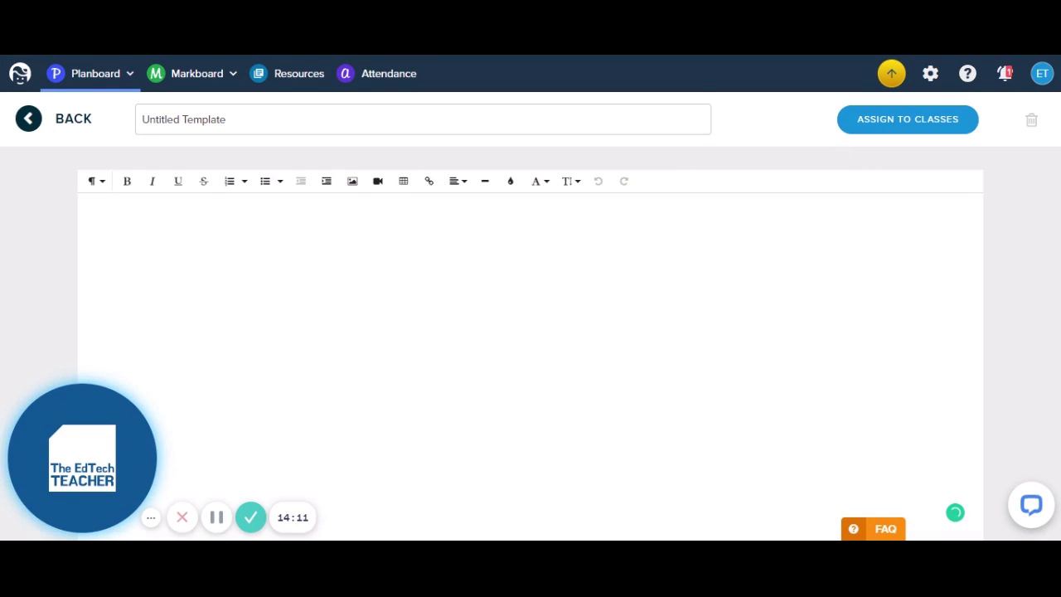
left_click_drag(227, 119, 141, 119)
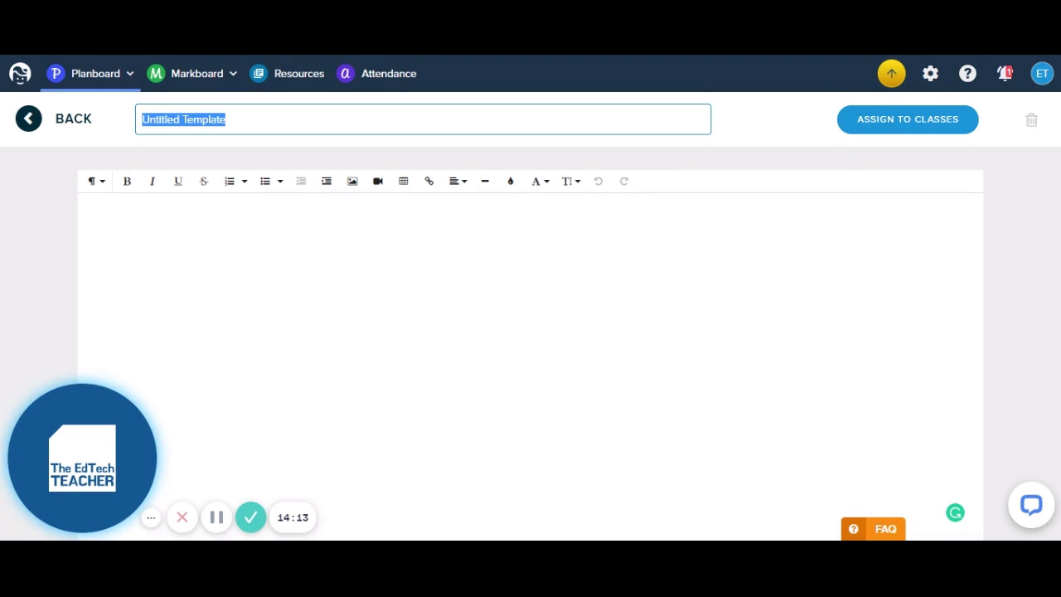
type("Absent")
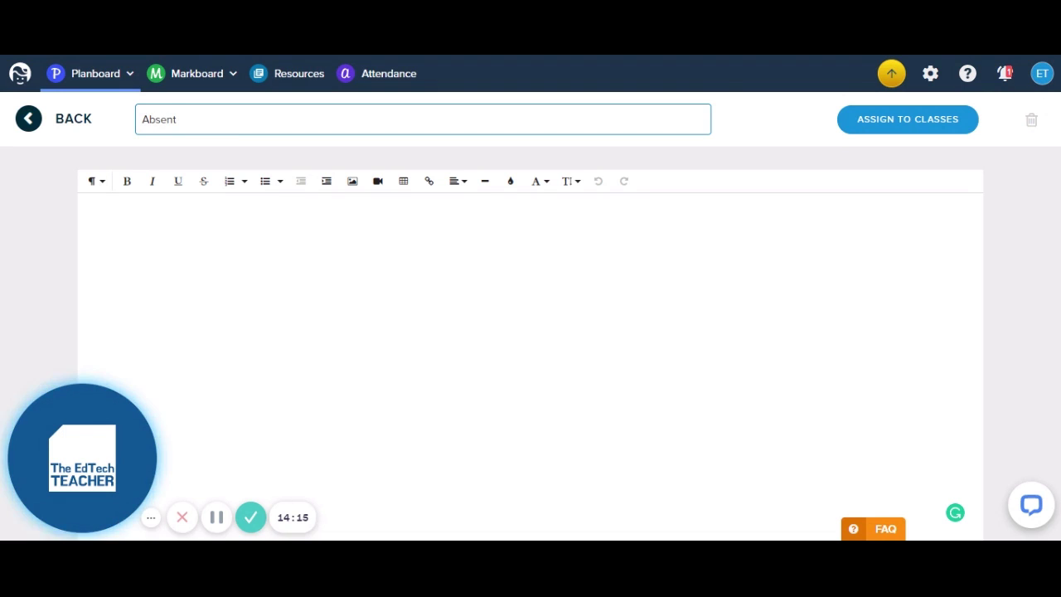
left_click(93, 217)
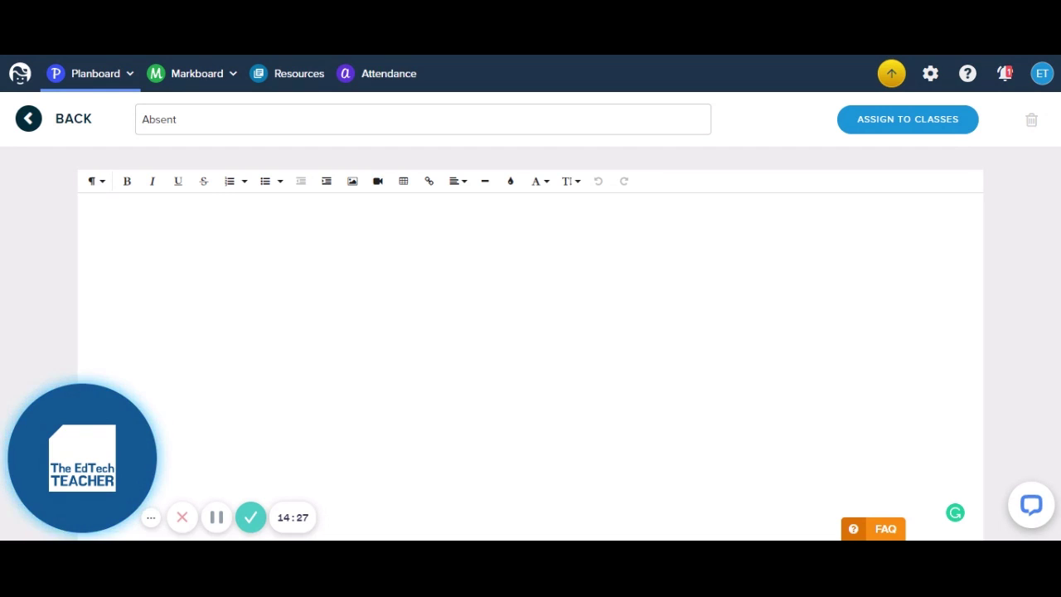
left_click(29, 120)
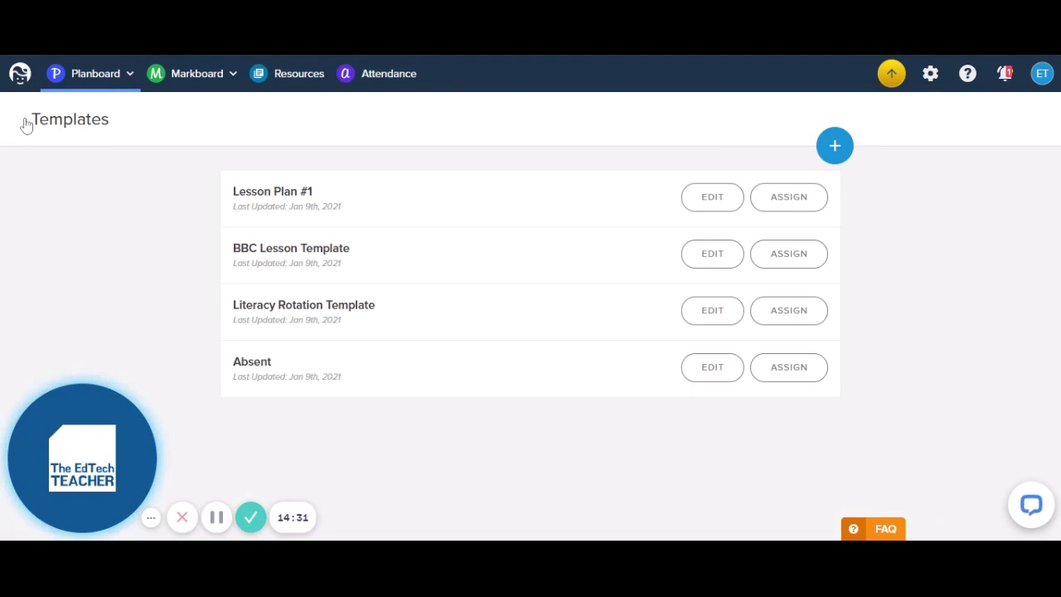
Step: Open today's day view in the planner
left_click(93, 79)
mouse_move(102, 112)
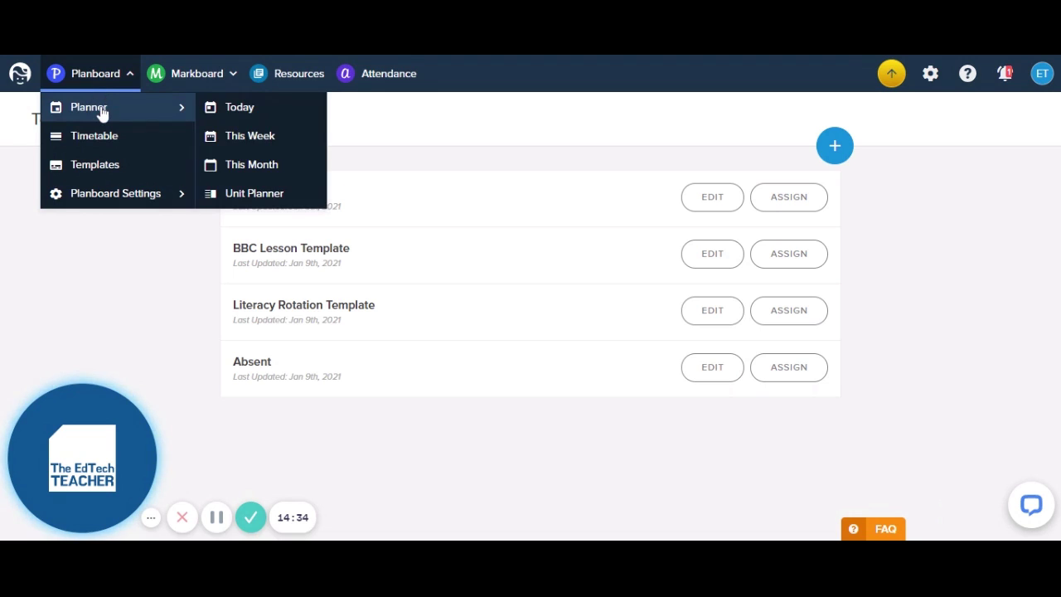
left_click(243, 114)
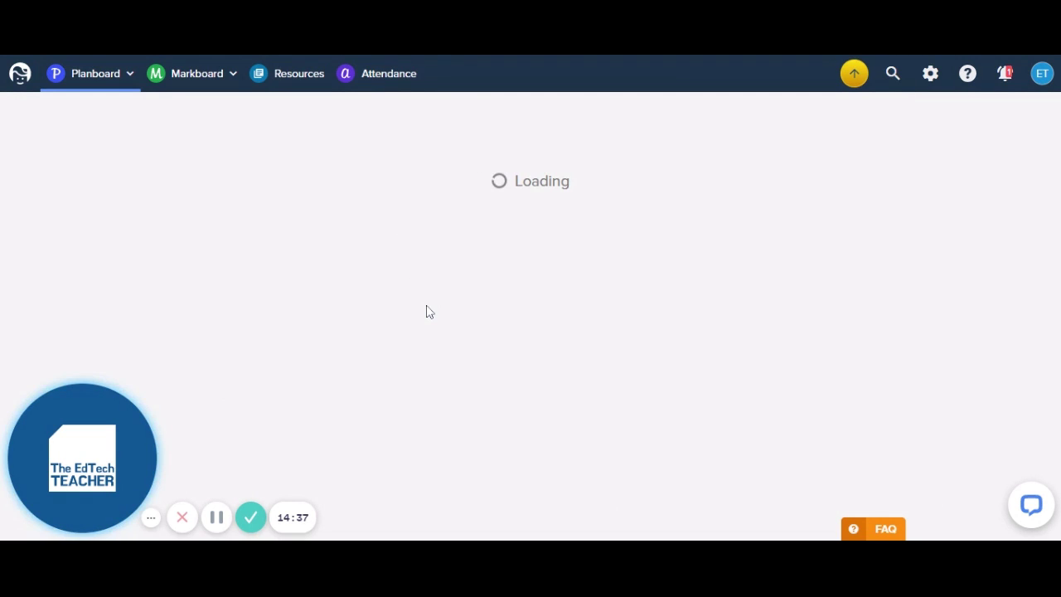
Step: Apply the Literacy Rotation Template to the empty lesson above the lunch block on Wednesday, January 27, 2021
scroll(449, 350, "down", 3)
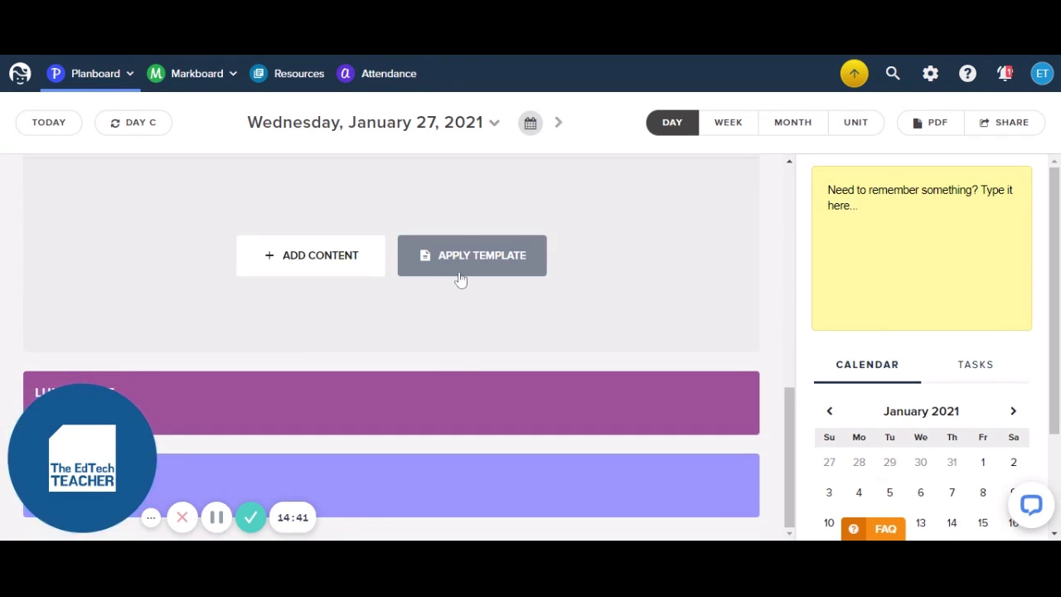
left_click(464, 271)
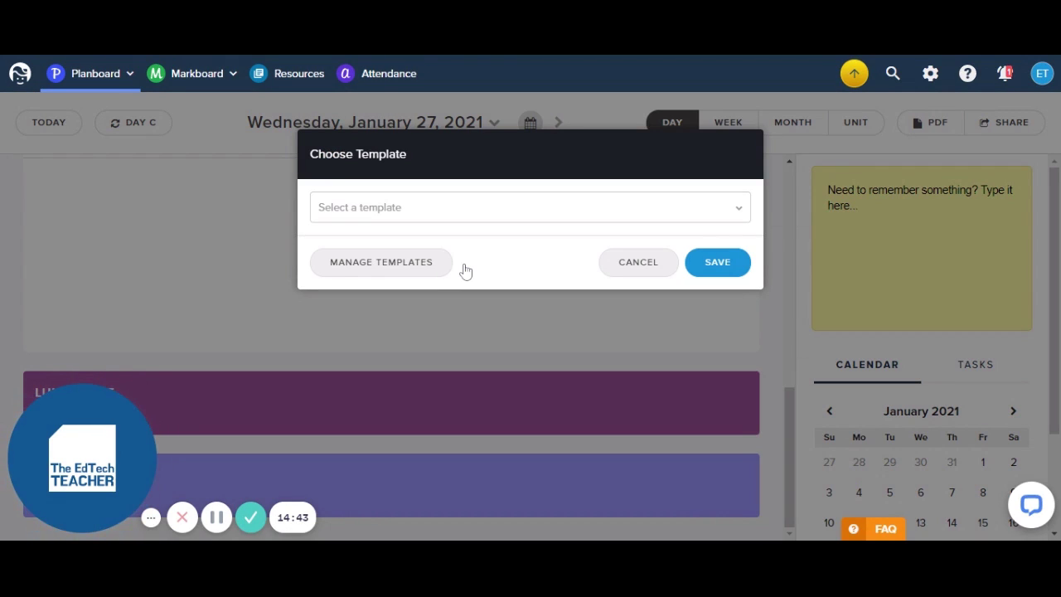
left_click(472, 208)
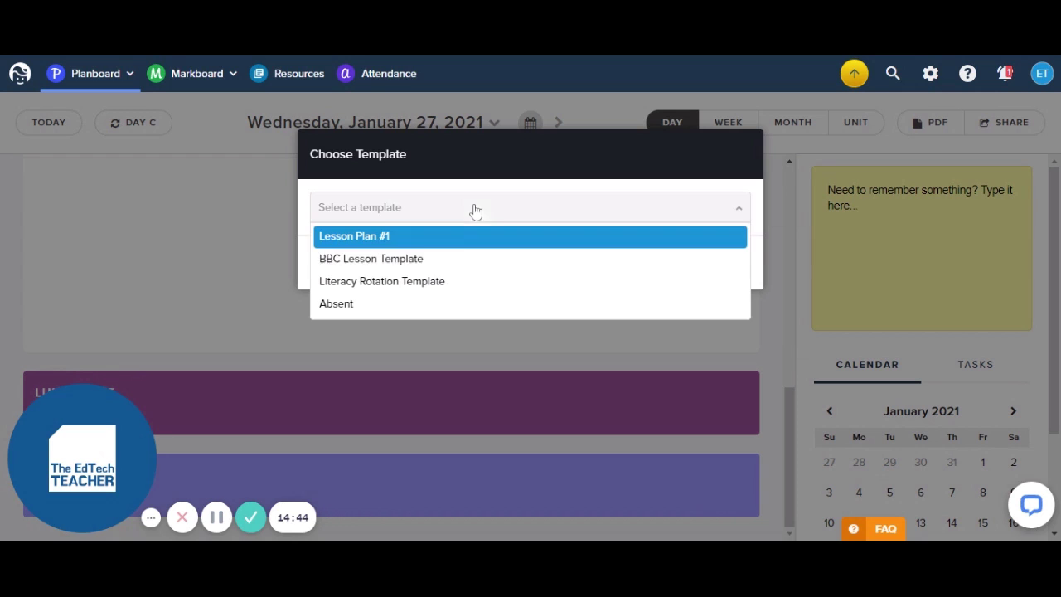
left_click(446, 281)
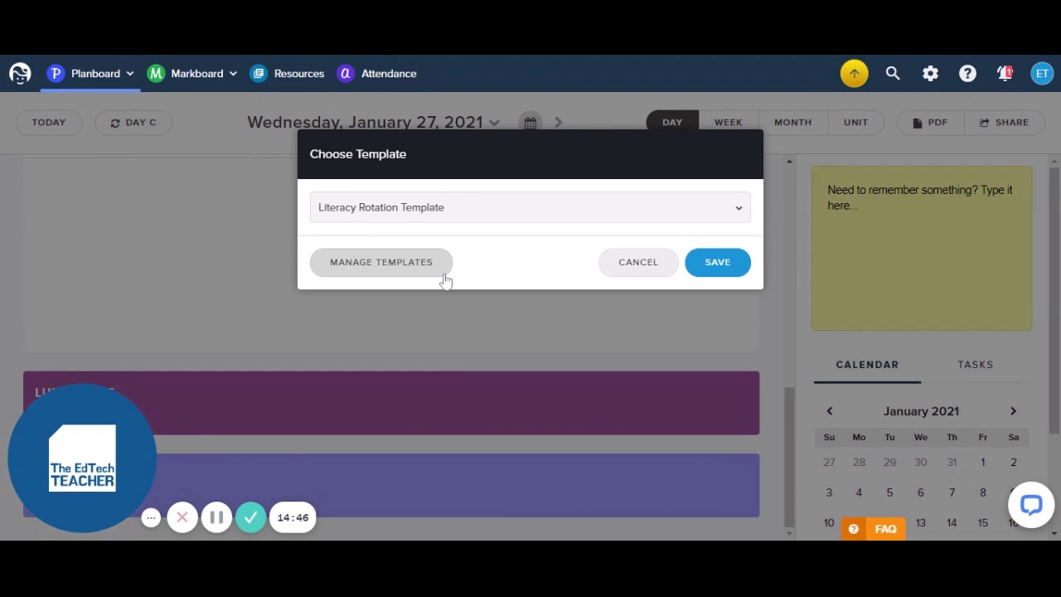
left_click(717, 262)
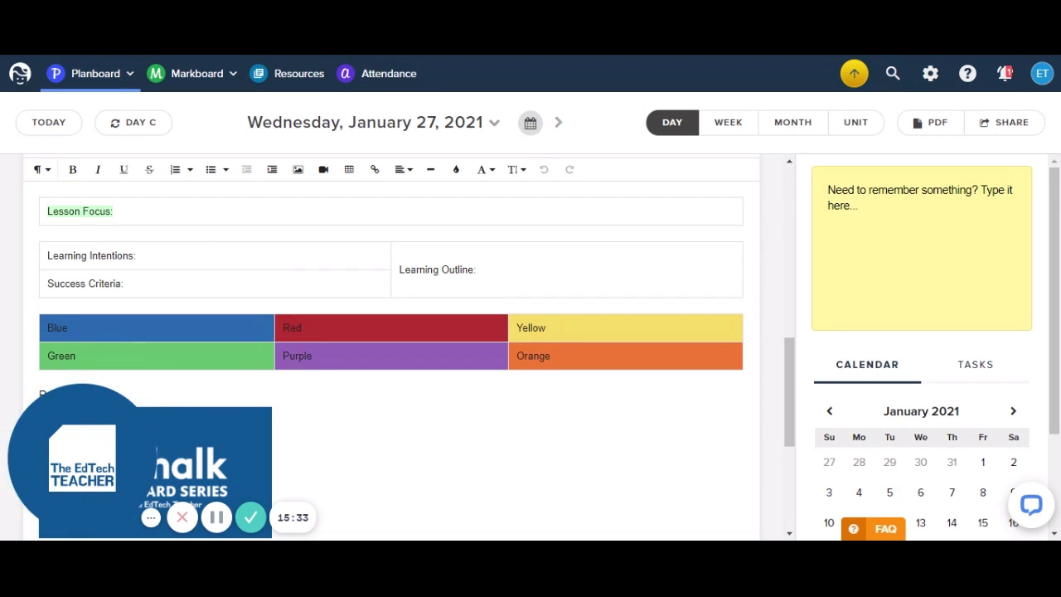
left_click(258, 522)
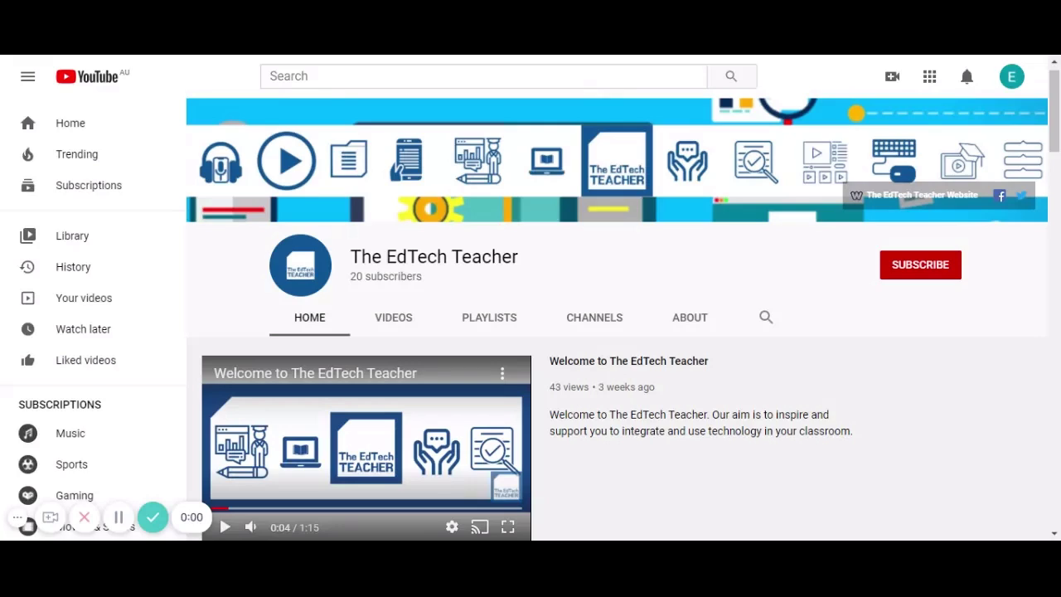